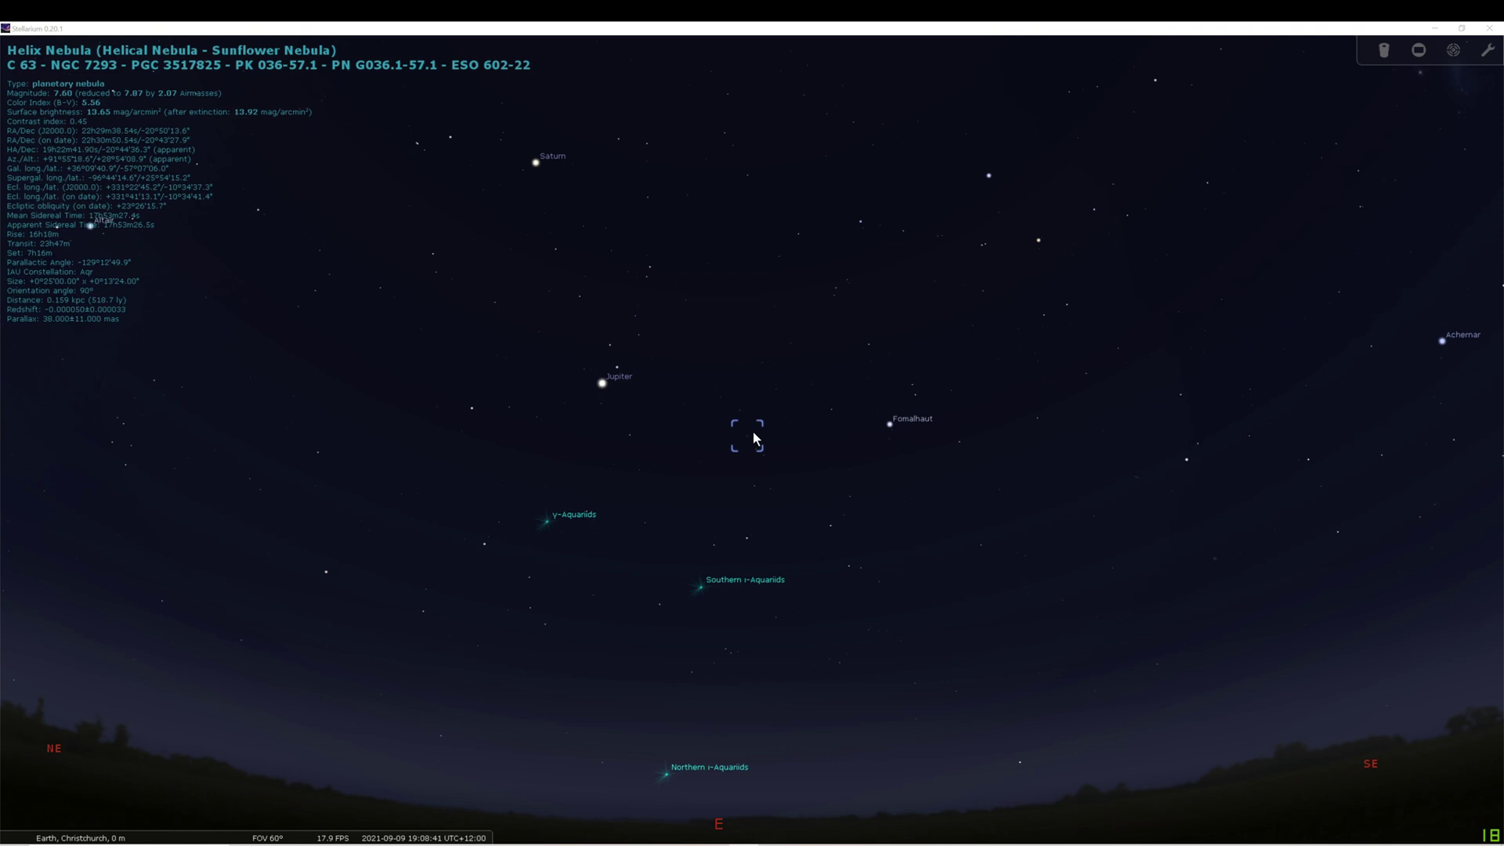
mouse_move(429, 829)
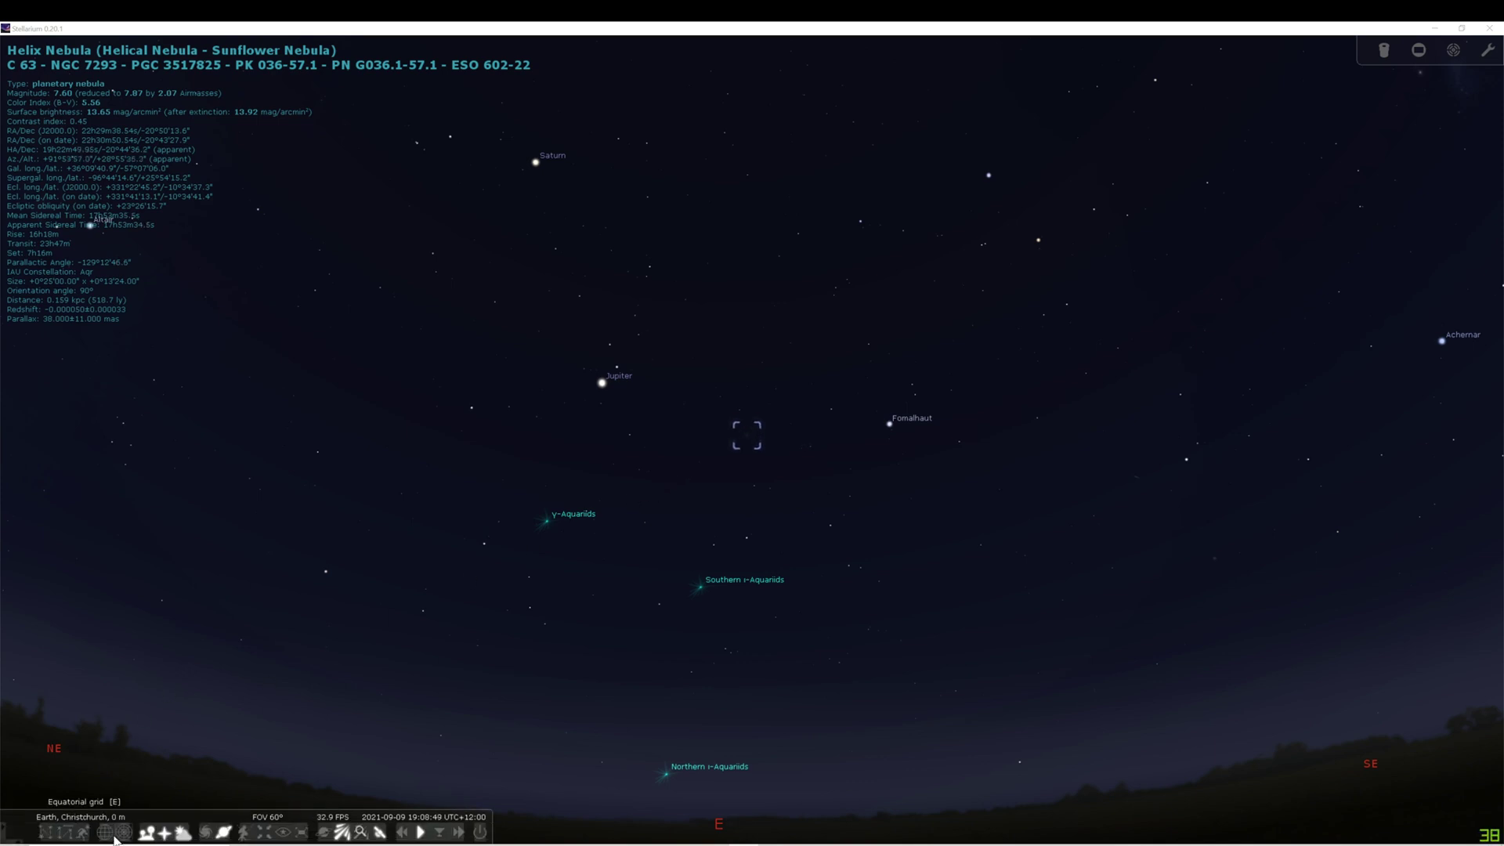
click(91, 832)
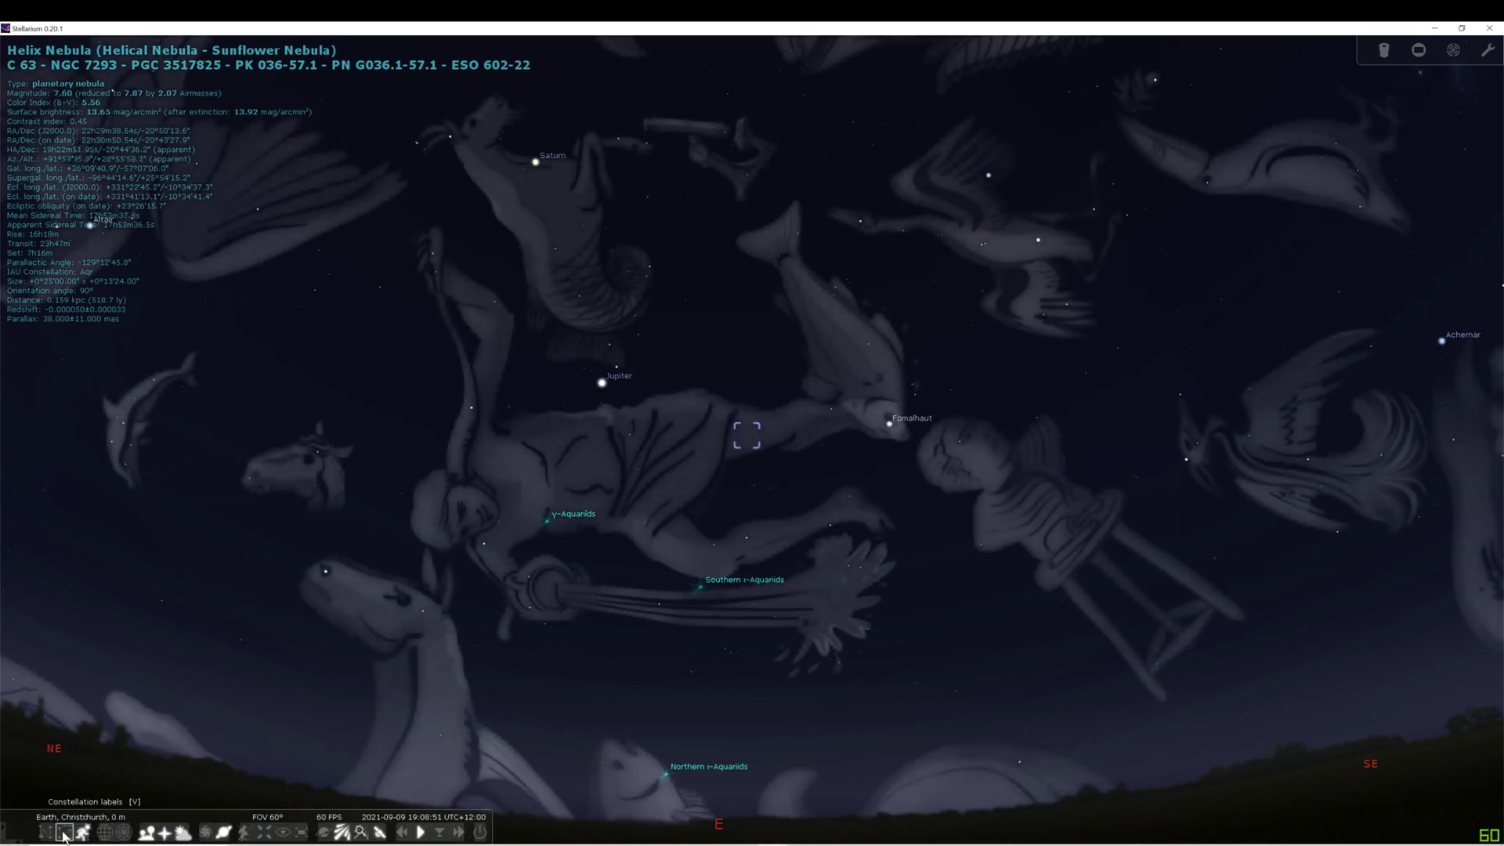
click(72, 833)
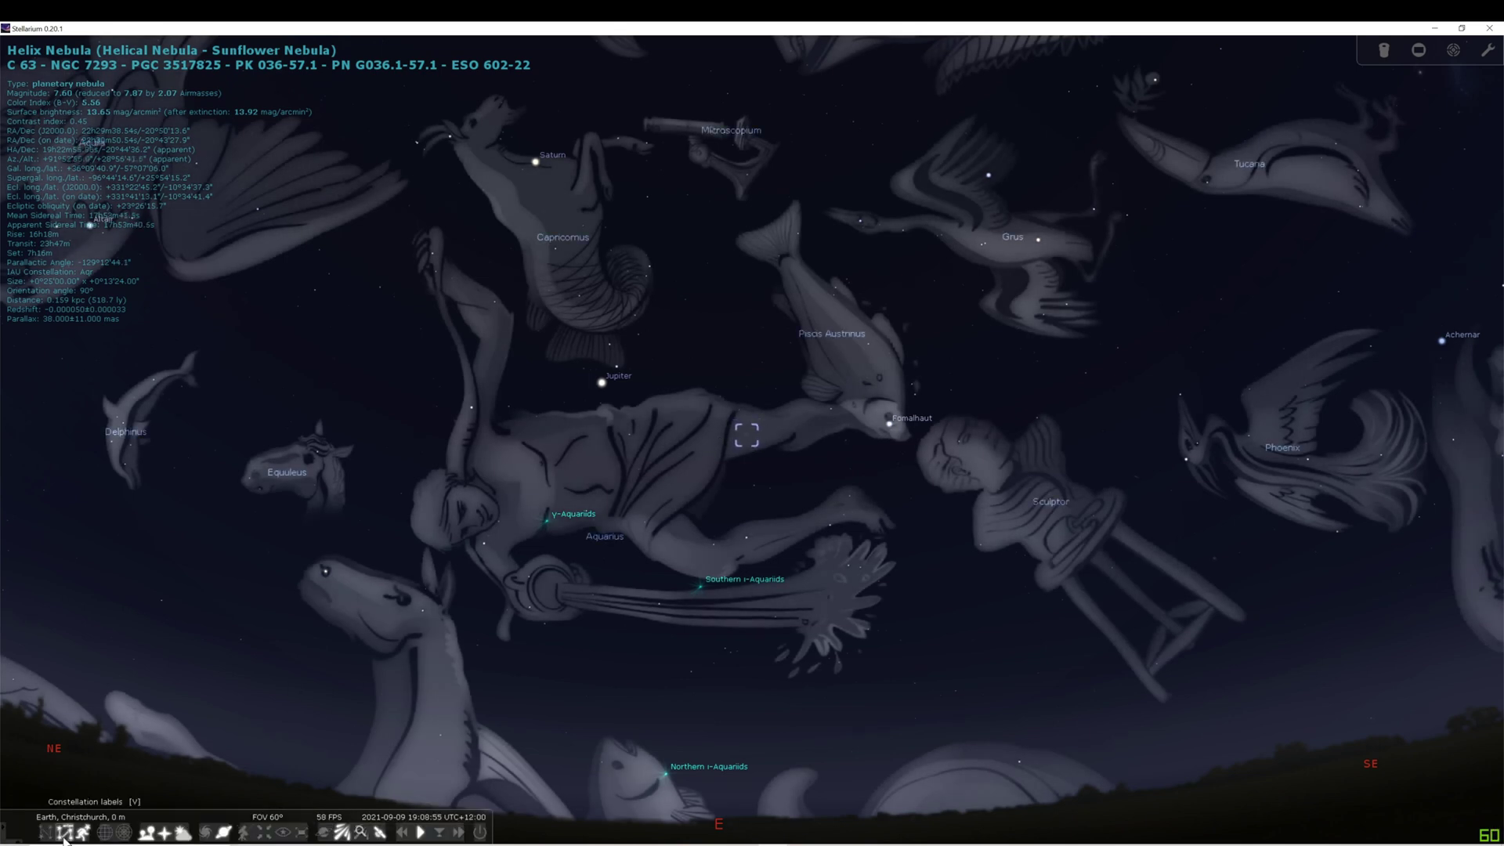
click(88, 835)
click(66, 834)
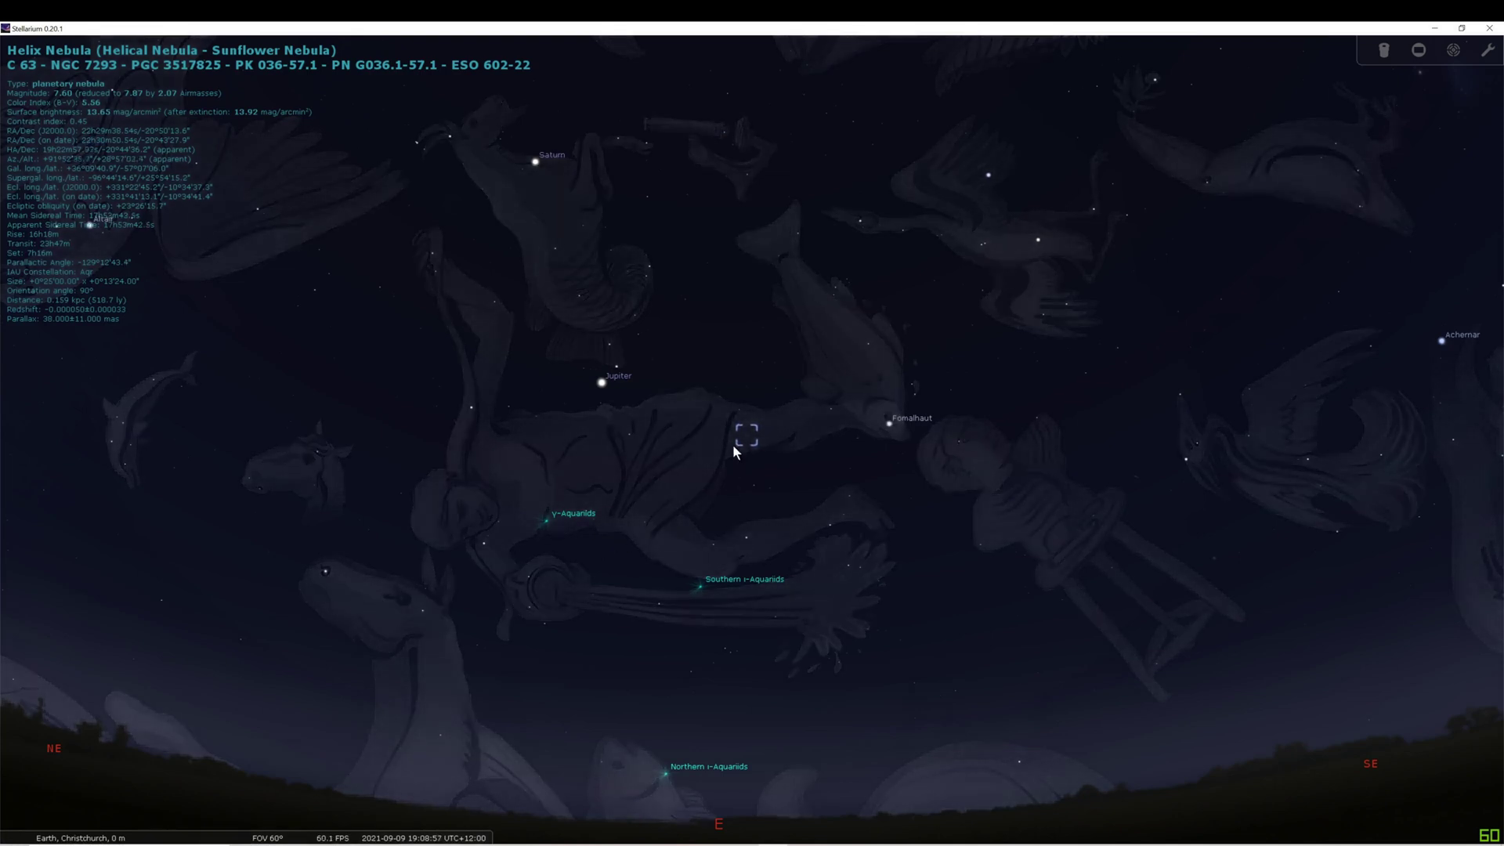
Zoom in on the Helix Nebula in Stellarium, recentring it until its ring image fills the view
scroll(770, 453, up, 5)
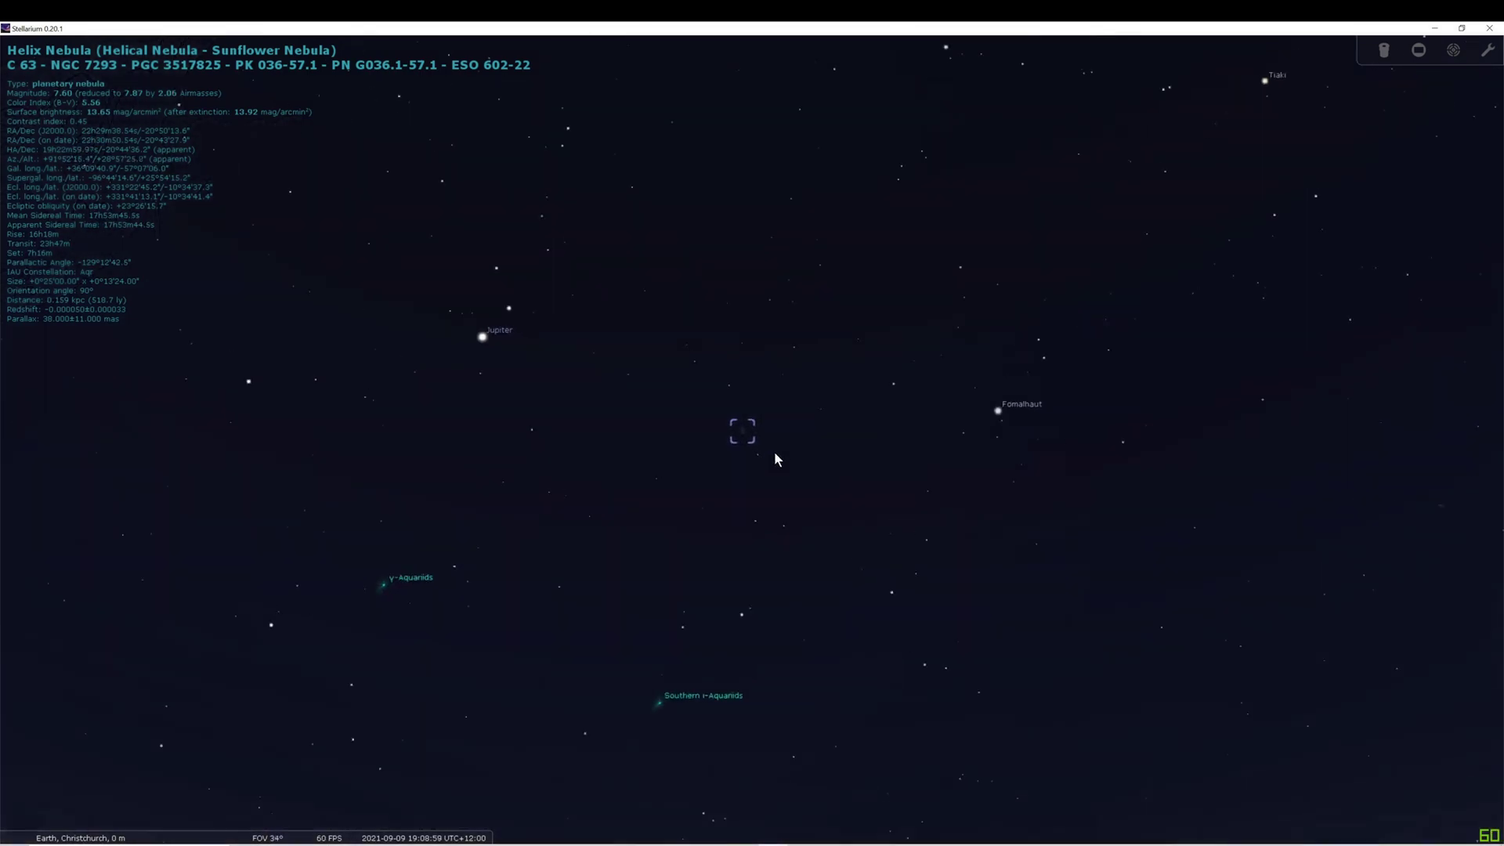
scroll(788, 453, up, 5)
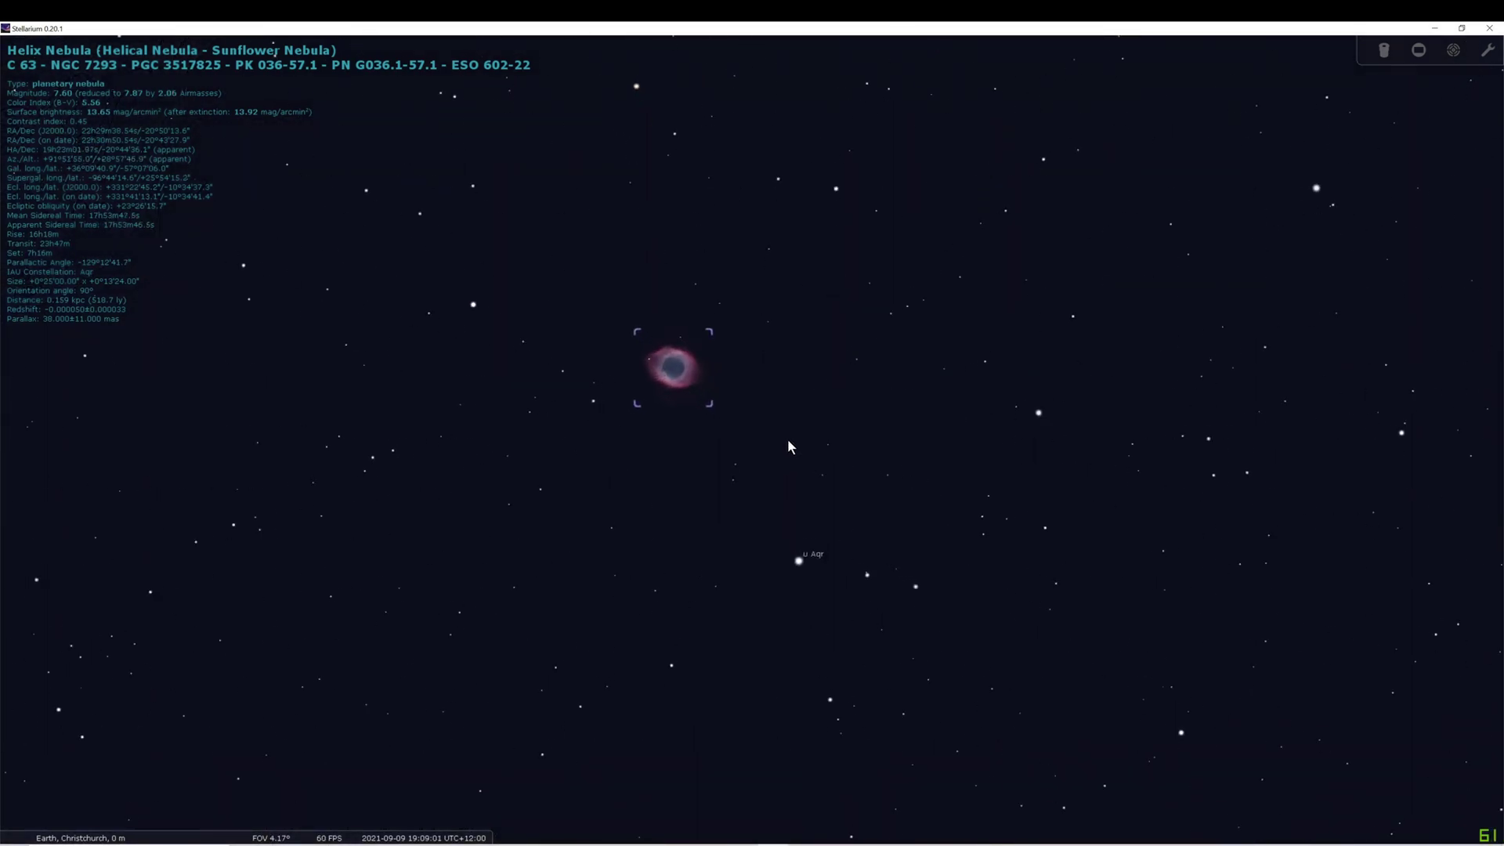
drag(652, 387, 742, 493)
scroll(869, 502, up, 3)
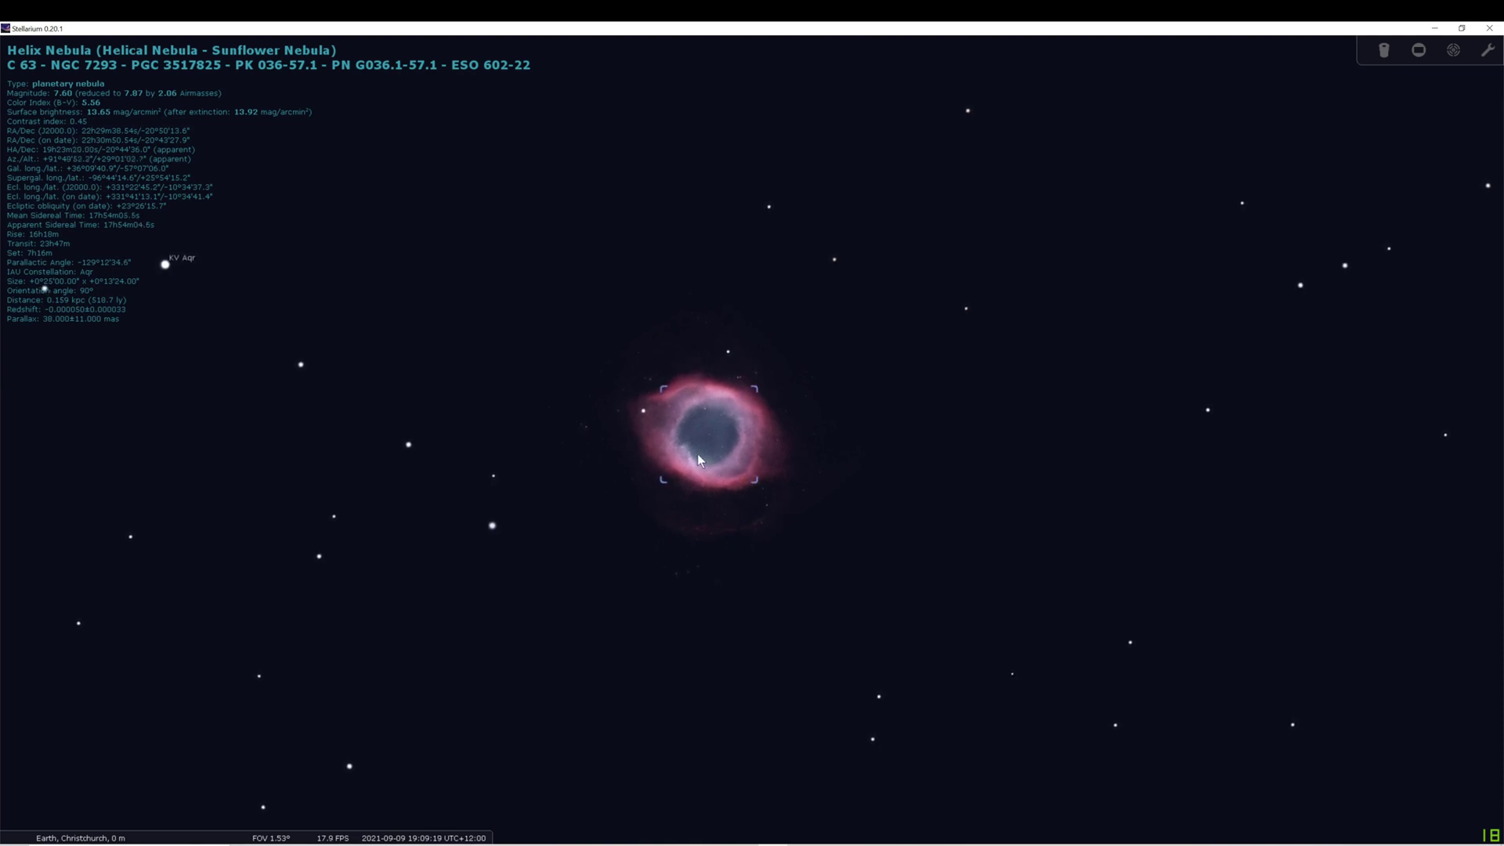
scroll(708, 452, up, 1)
scroll(708, 453, up, 2)
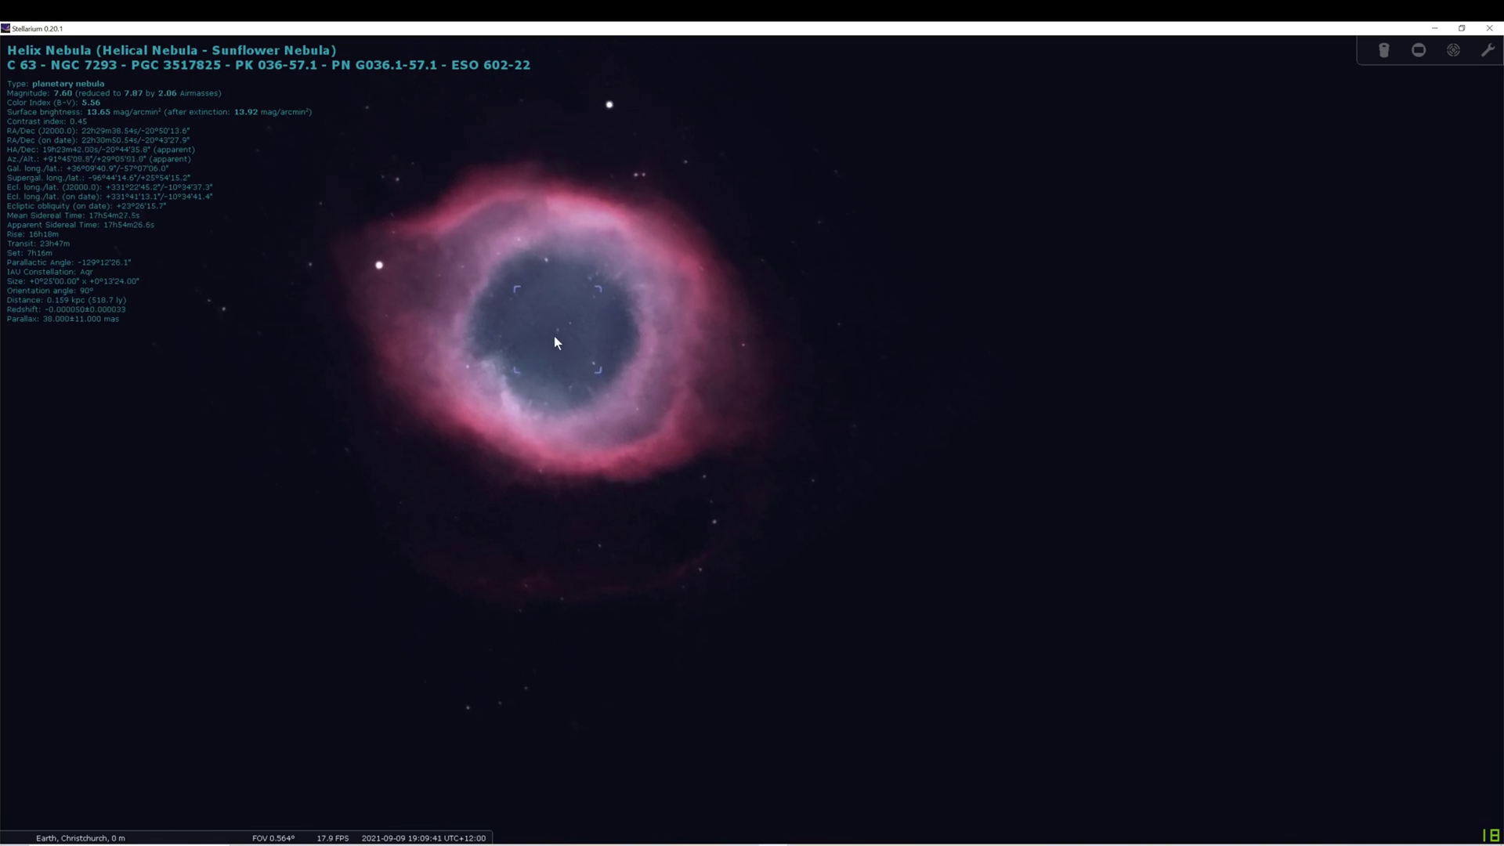
scroll(512, 299, down, 2)
scroll(514, 304, down, 1)
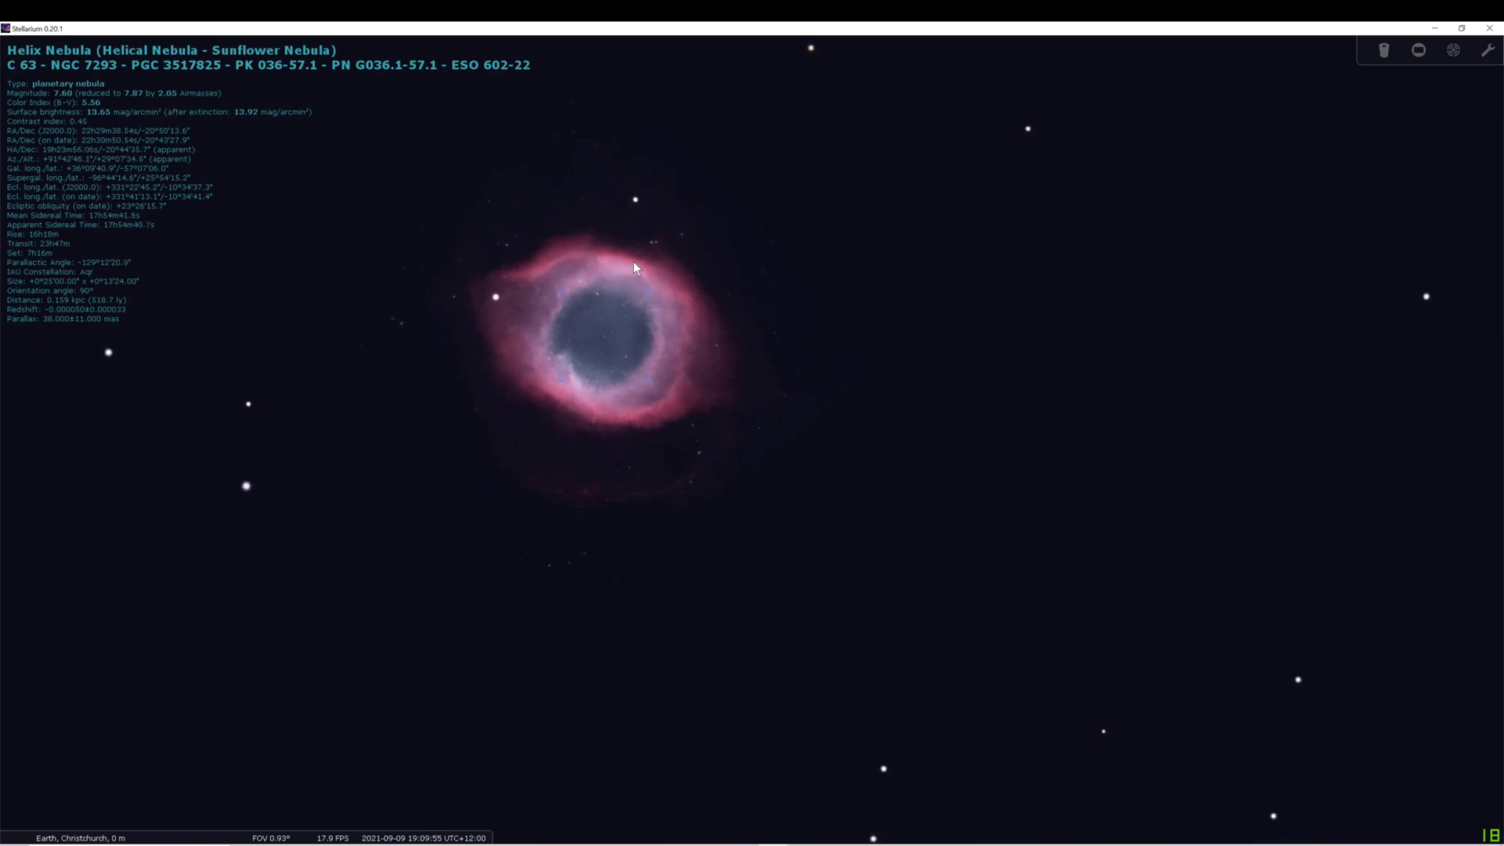
scroll(633, 262, down, 1)
scroll(632, 262, down, 1)
scroll(631, 268, up, 1)
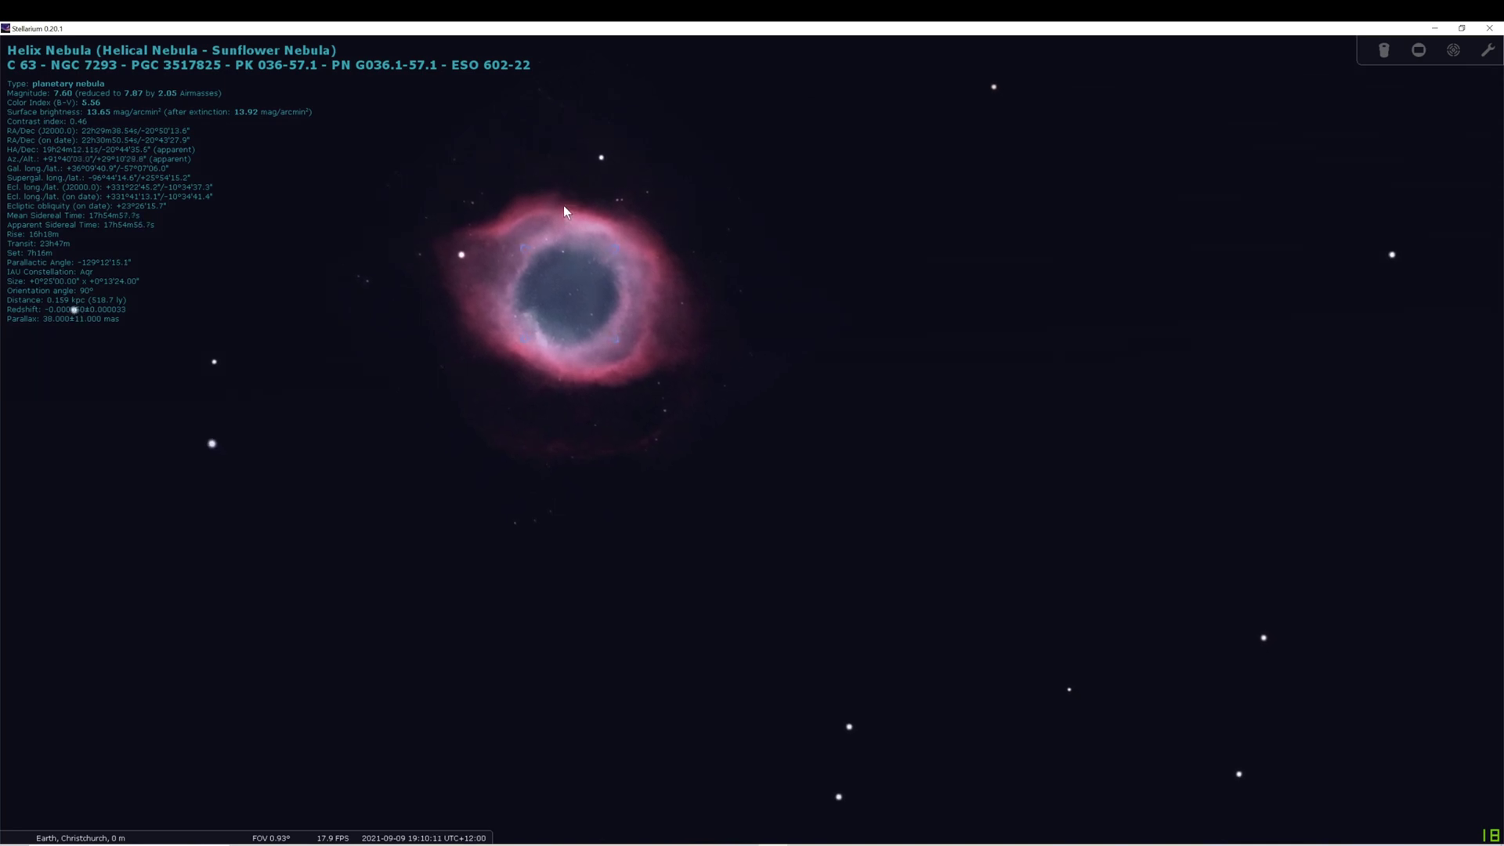
drag(564, 207, 610, 300)
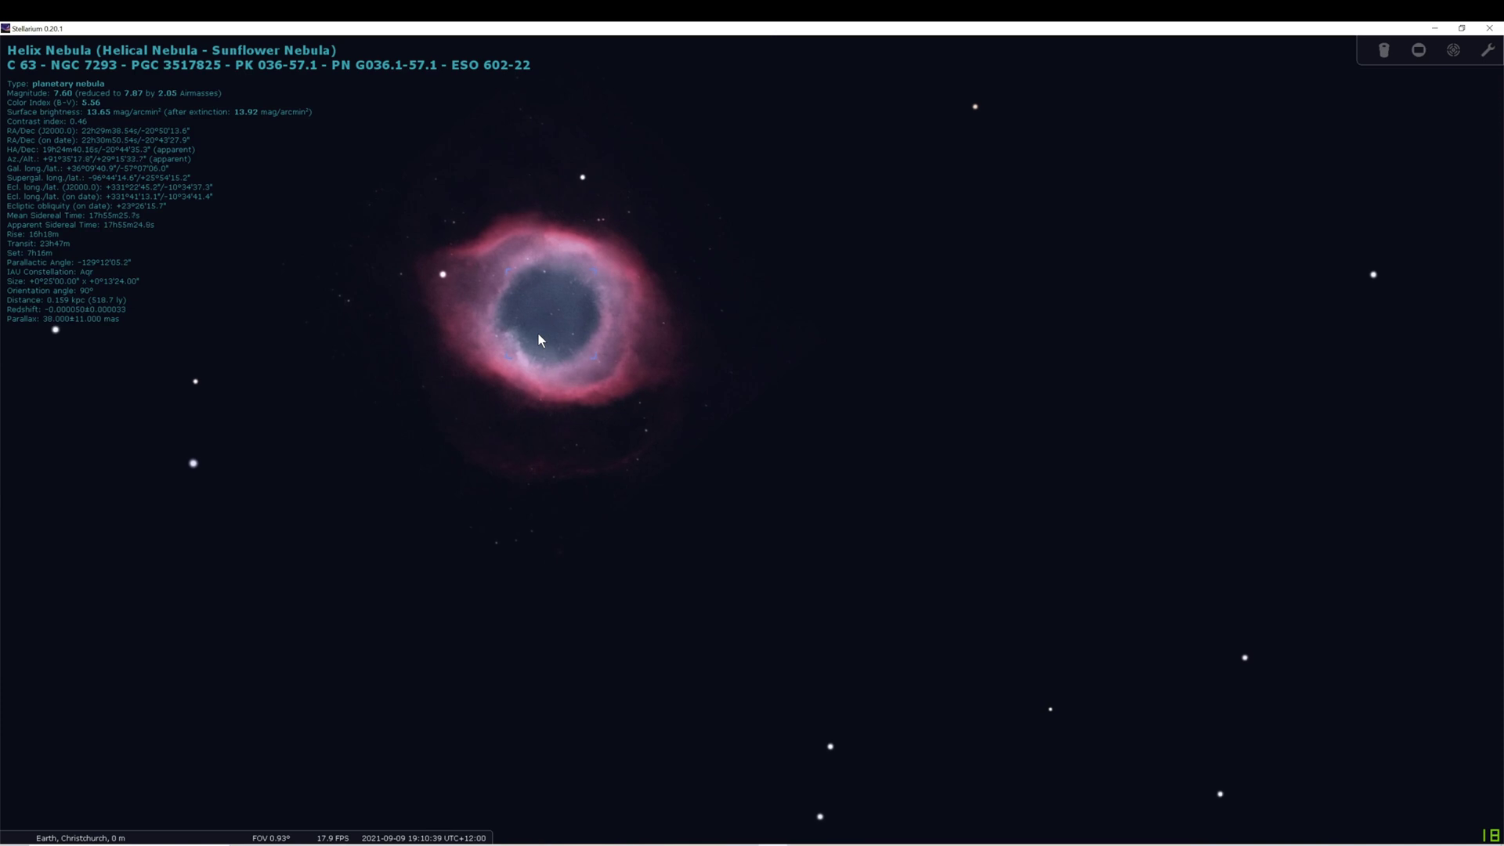
Zoom back out to a 60° field of view and tilt the view slightly toward the horizon
scroll(523, 345, up, 1)
scroll(523, 342, down, 5)
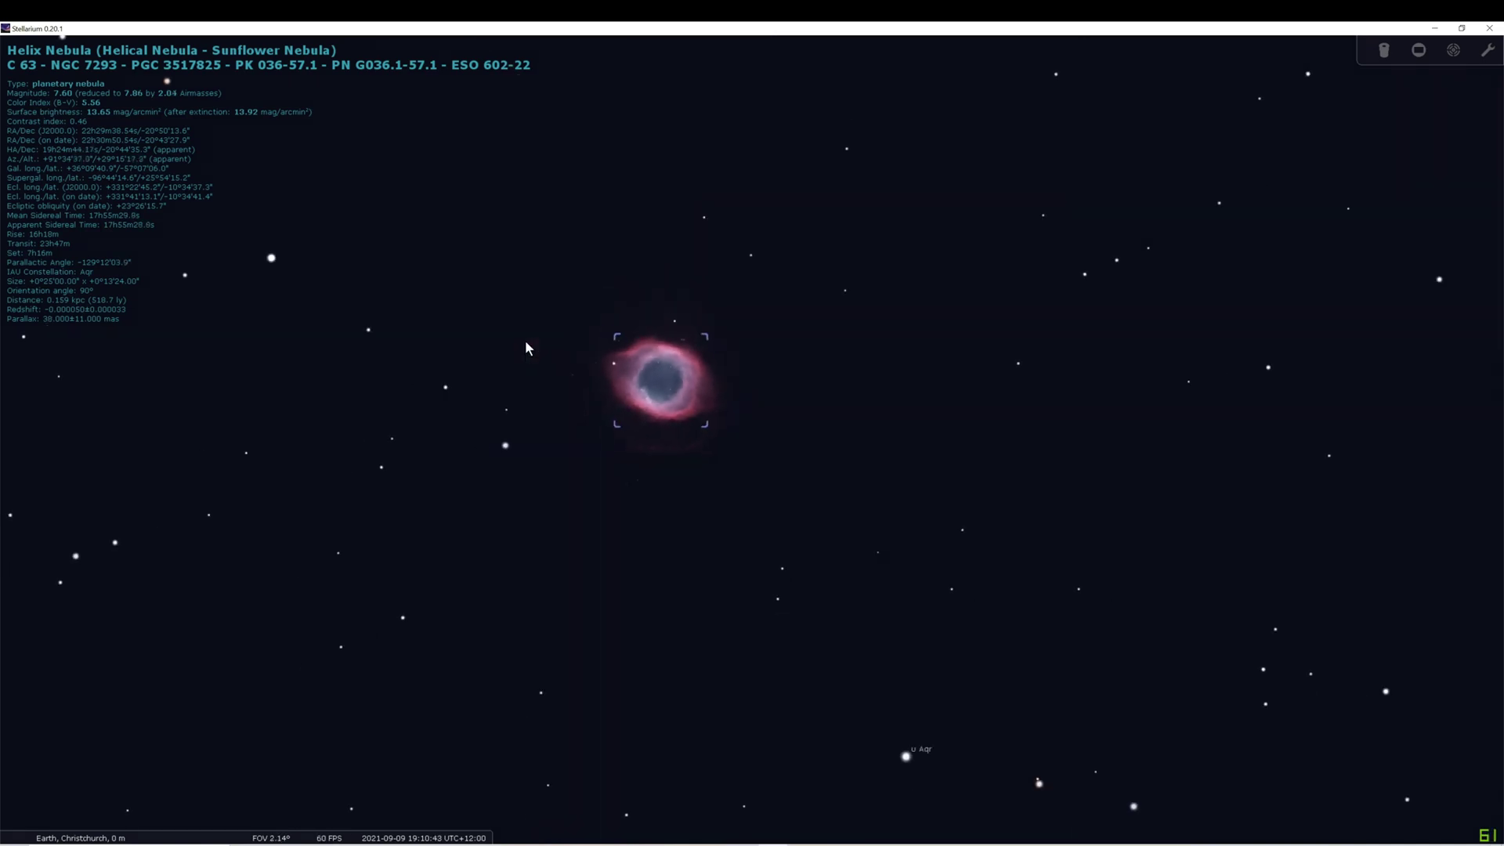
scroll(527, 348, down, 5)
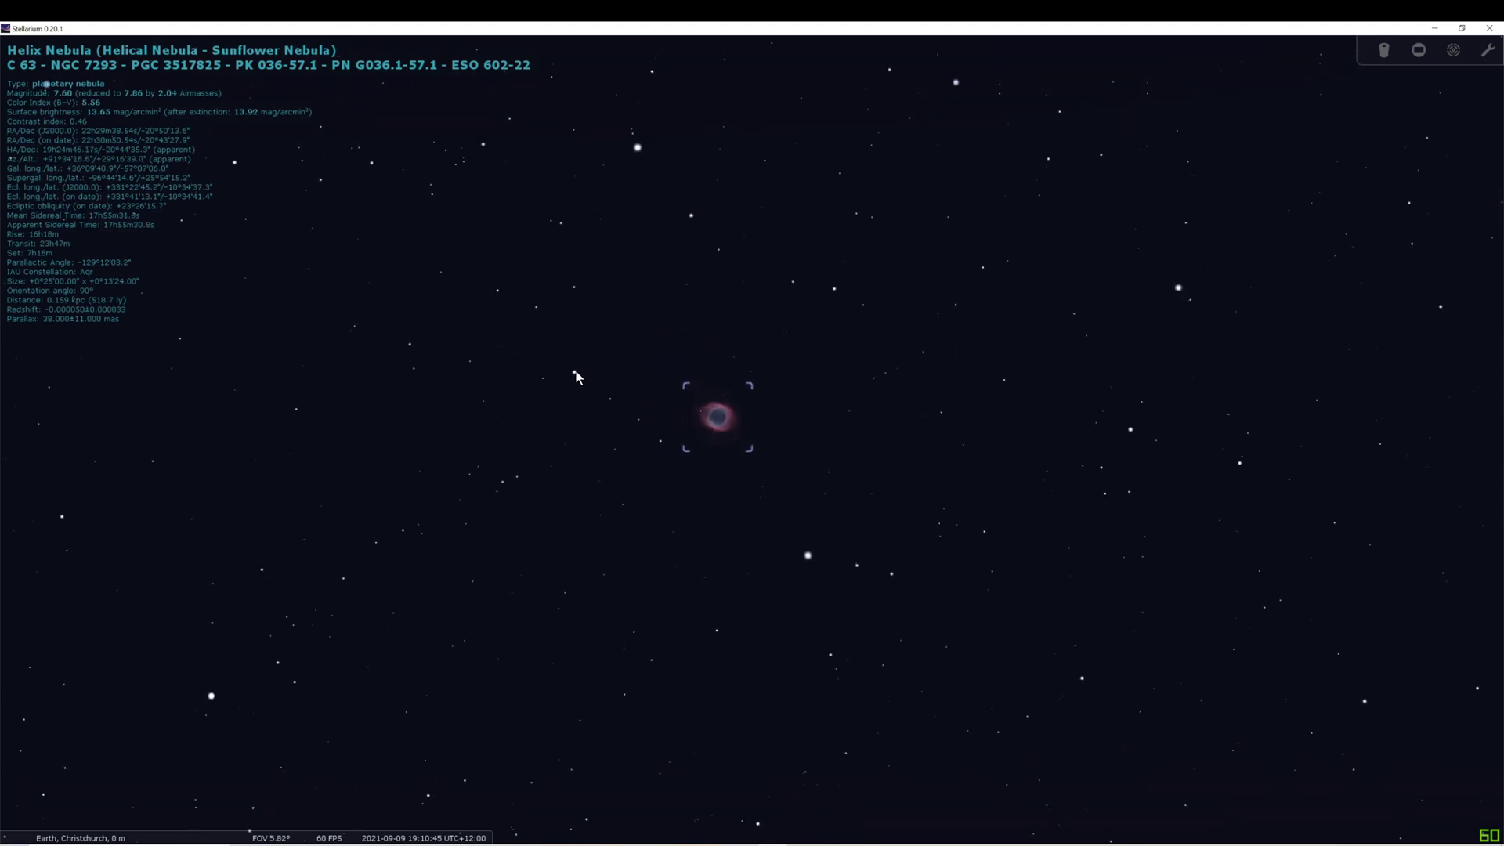
scroll(578, 379, down, 5)
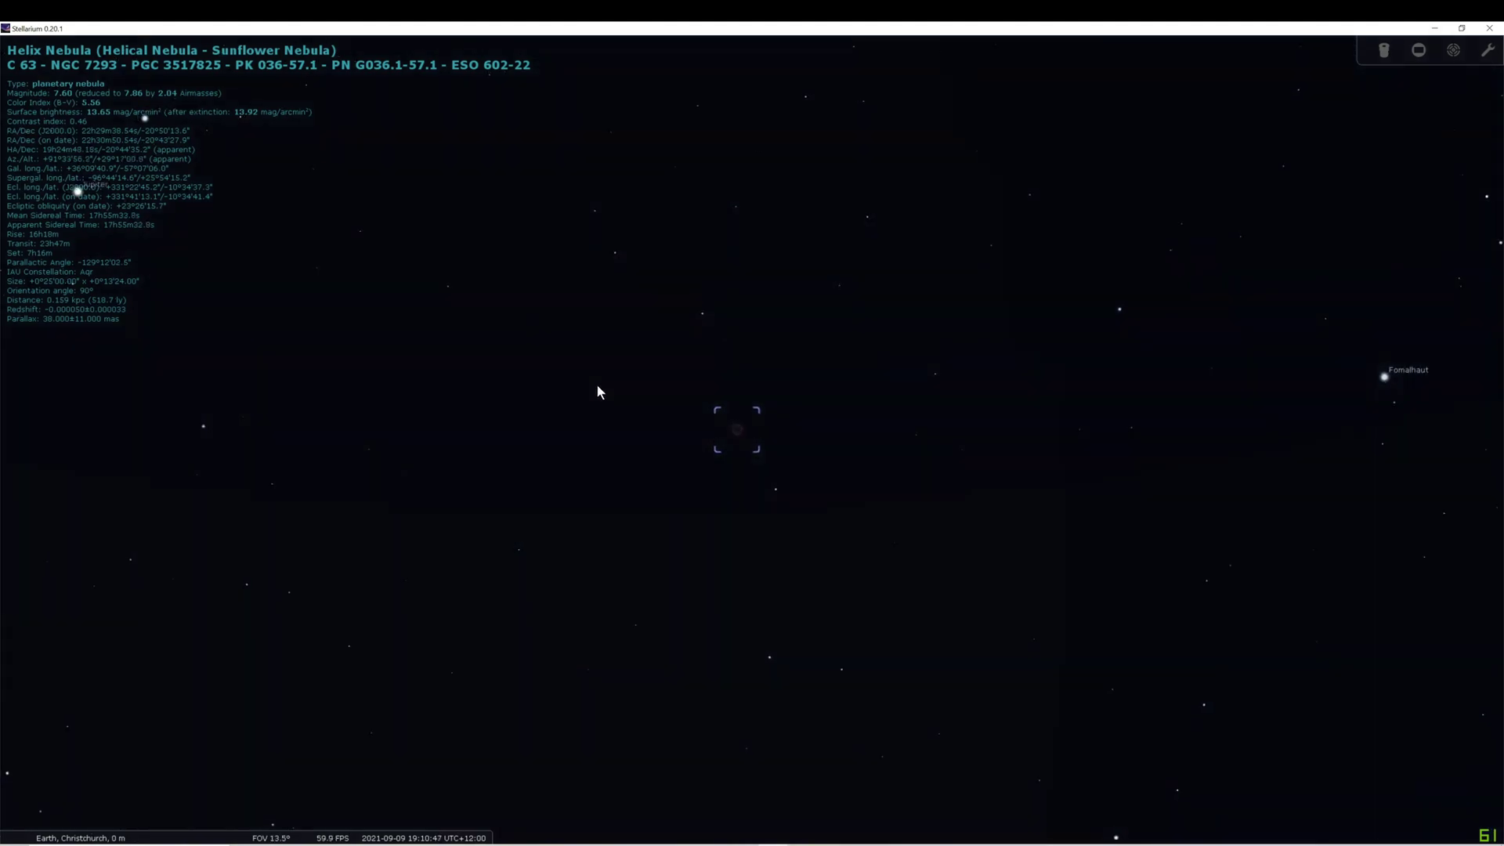
scroll(603, 389, down, 5)
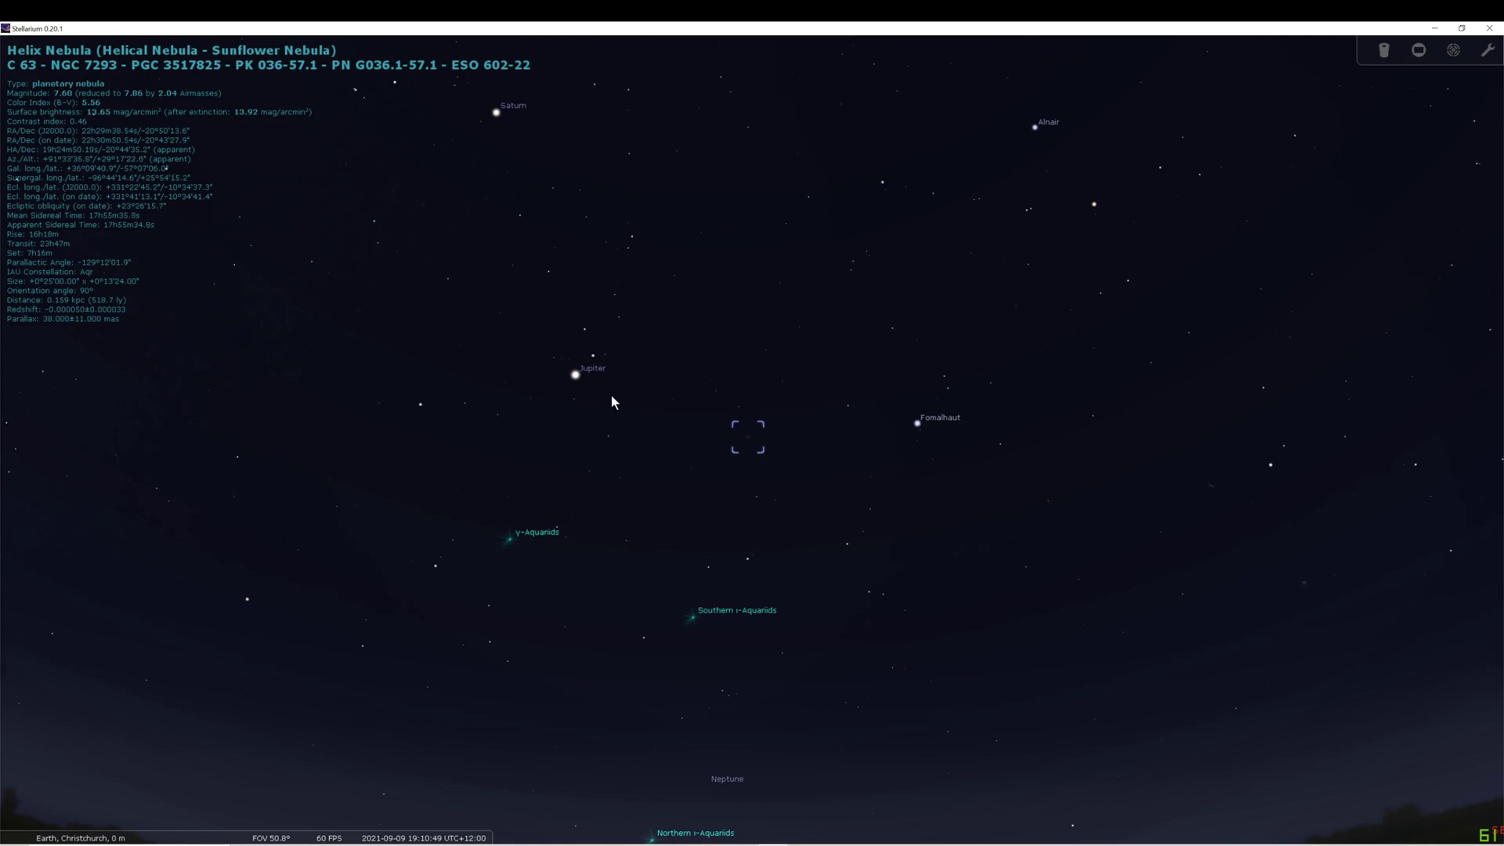
scroll(614, 393, down, 2)
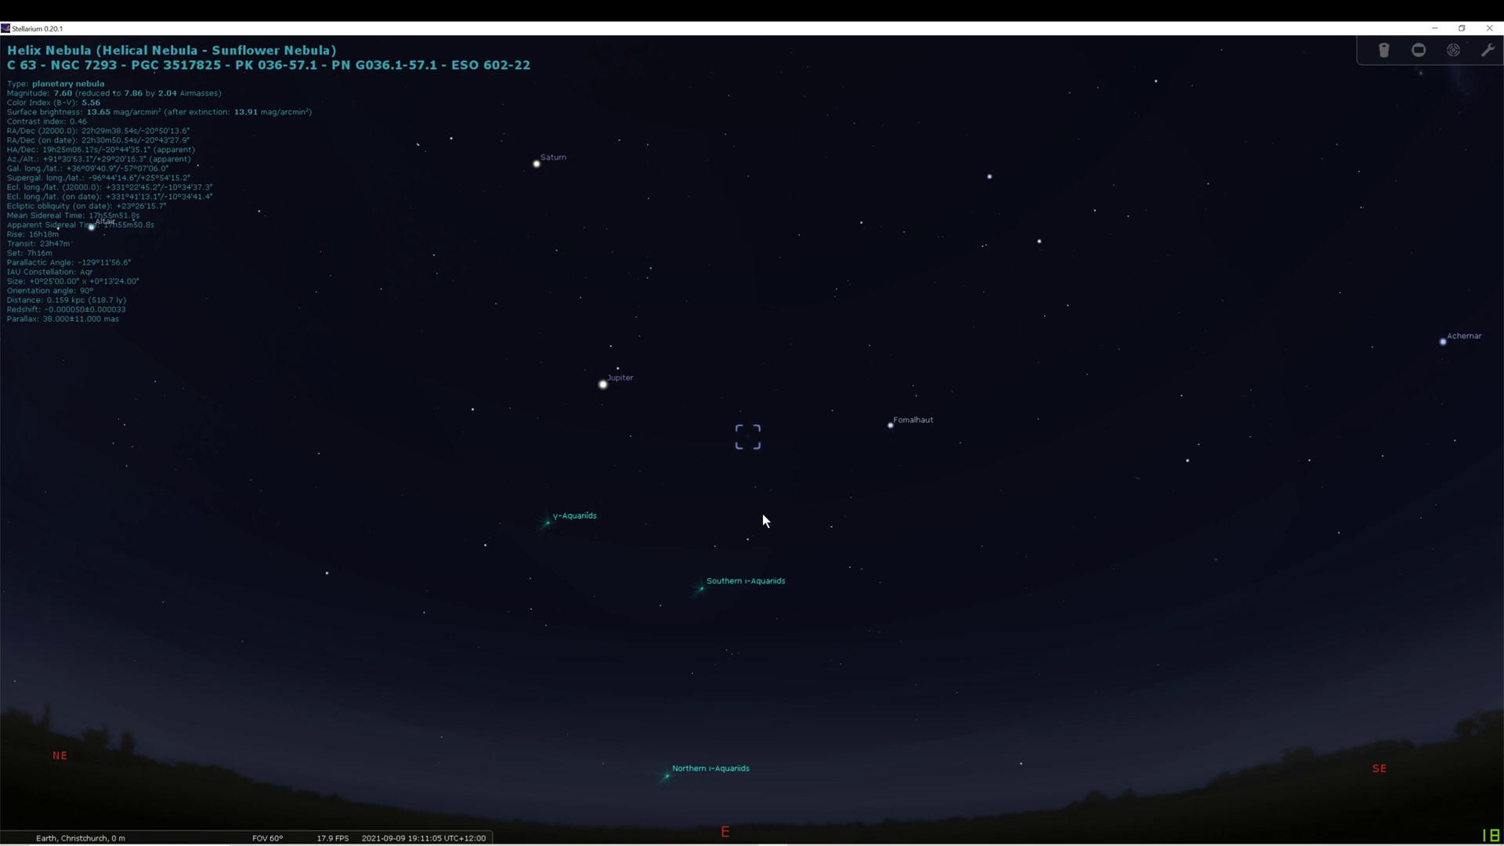
key(Down)
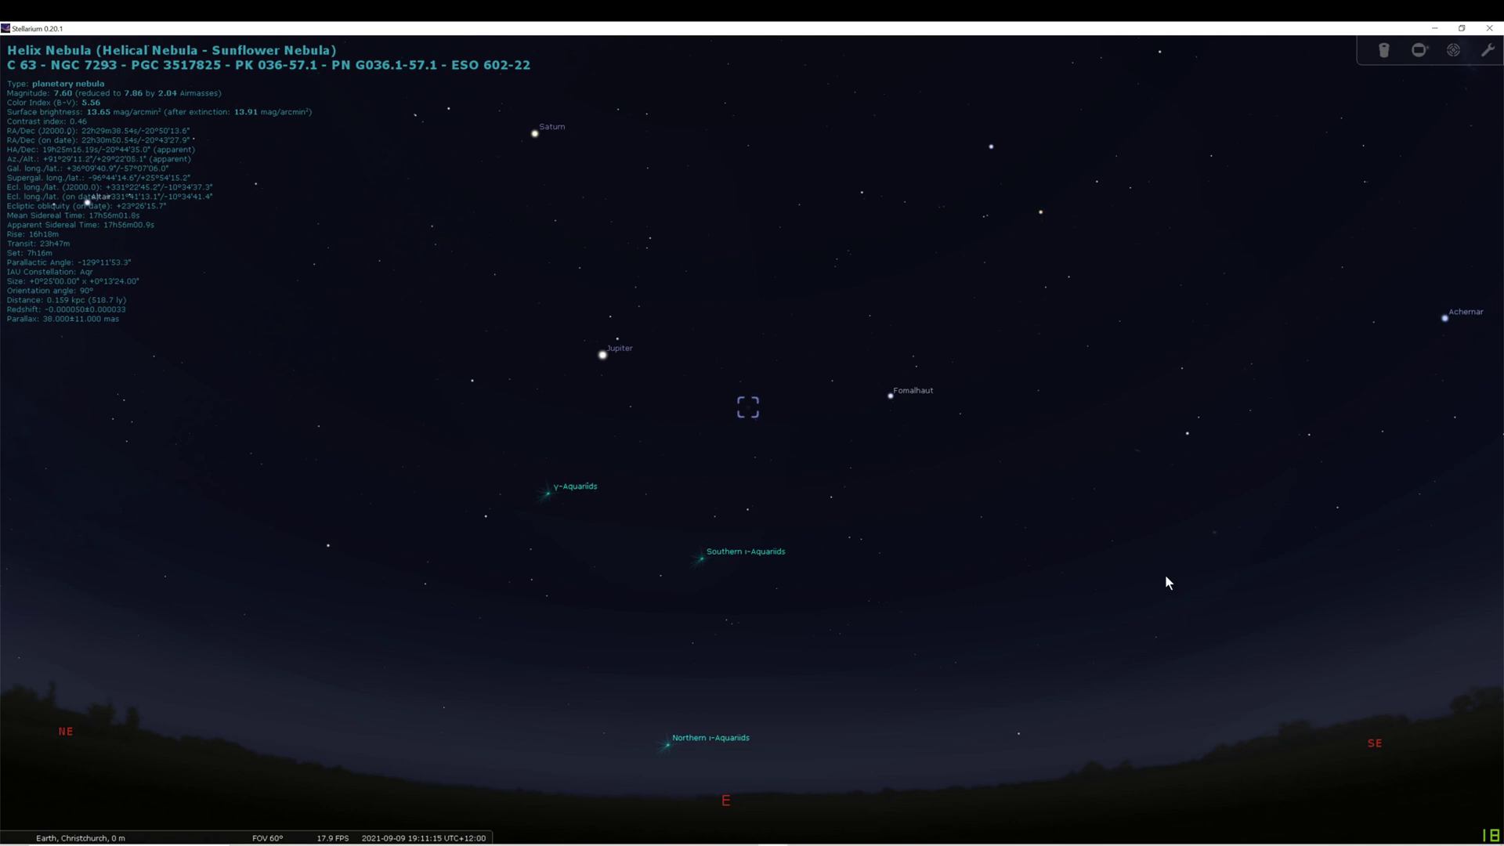
mouse_move(548, 805)
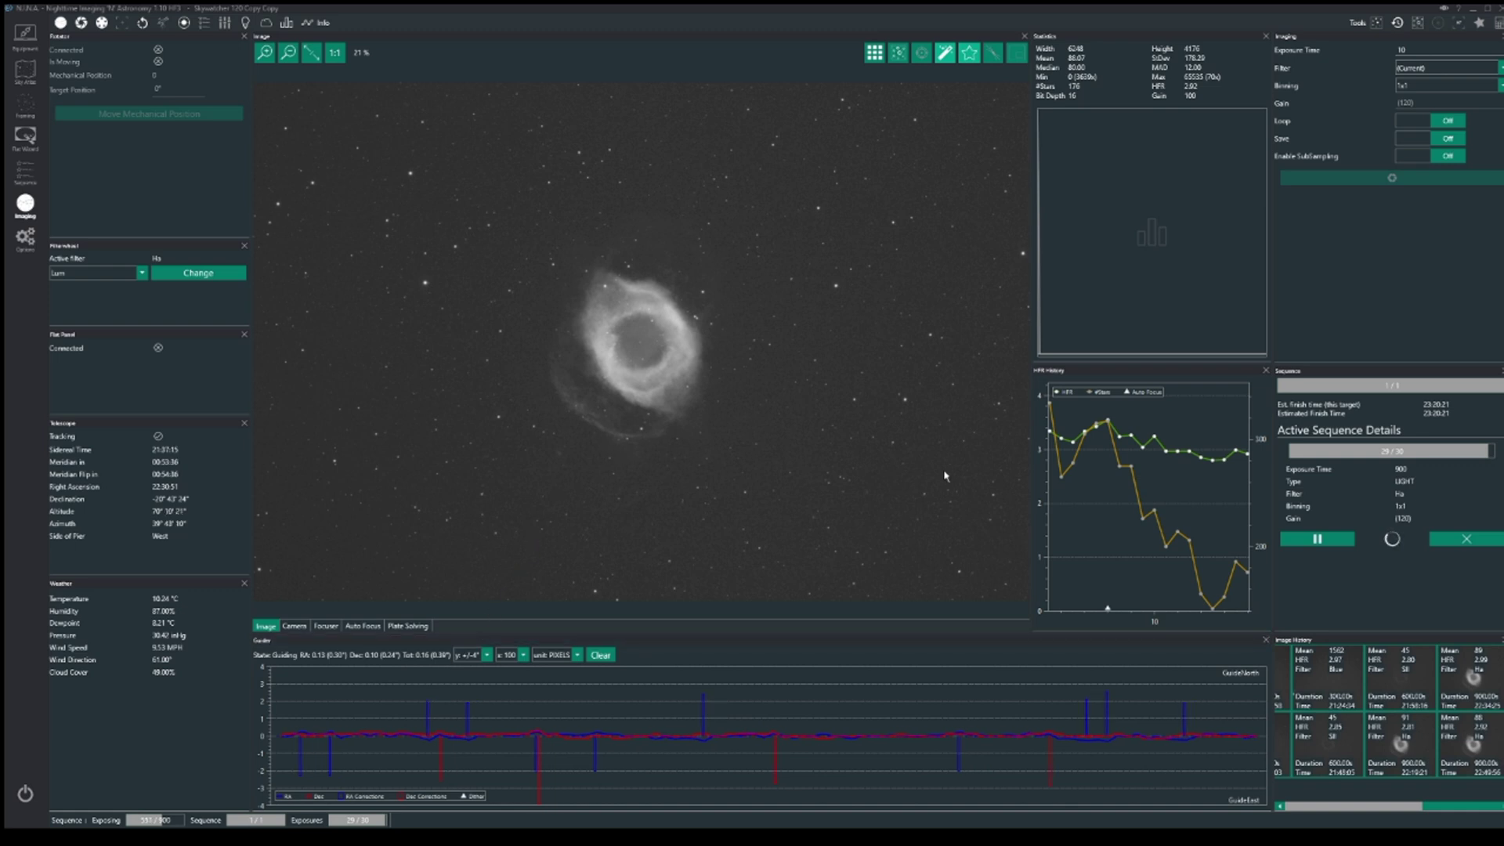
Show the N.I.N.A. Ha capture of the Helix, then return to PixInsight's Ha_crop_DBE image
mouse_move(1049, 470)
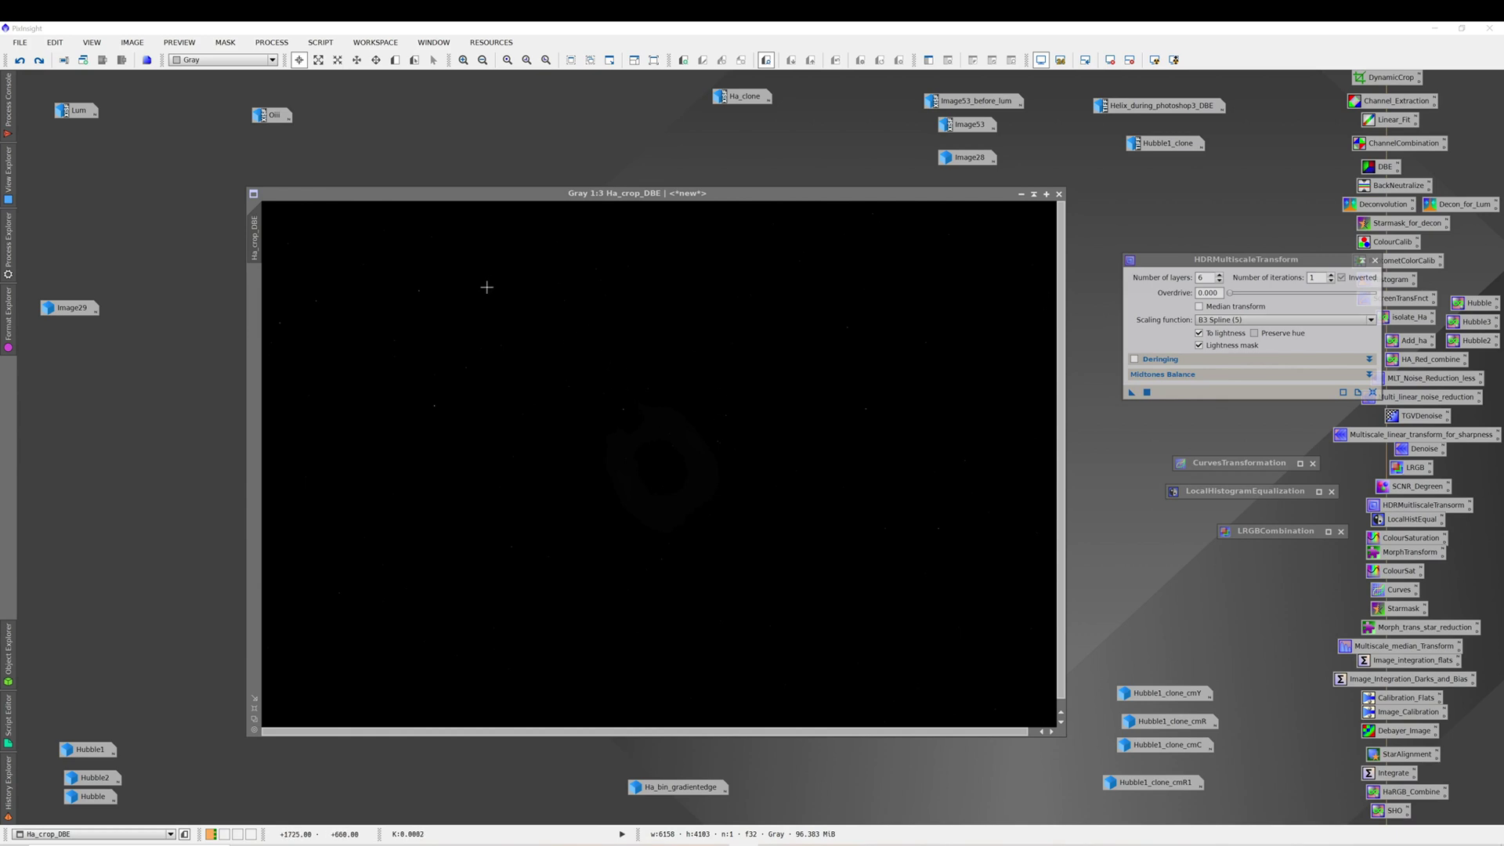
Compare the Ha image with and without stretch and HDR compression, then rename its view Ha
mouse_move(276, 118)
click(40, 60)
click(39, 60)
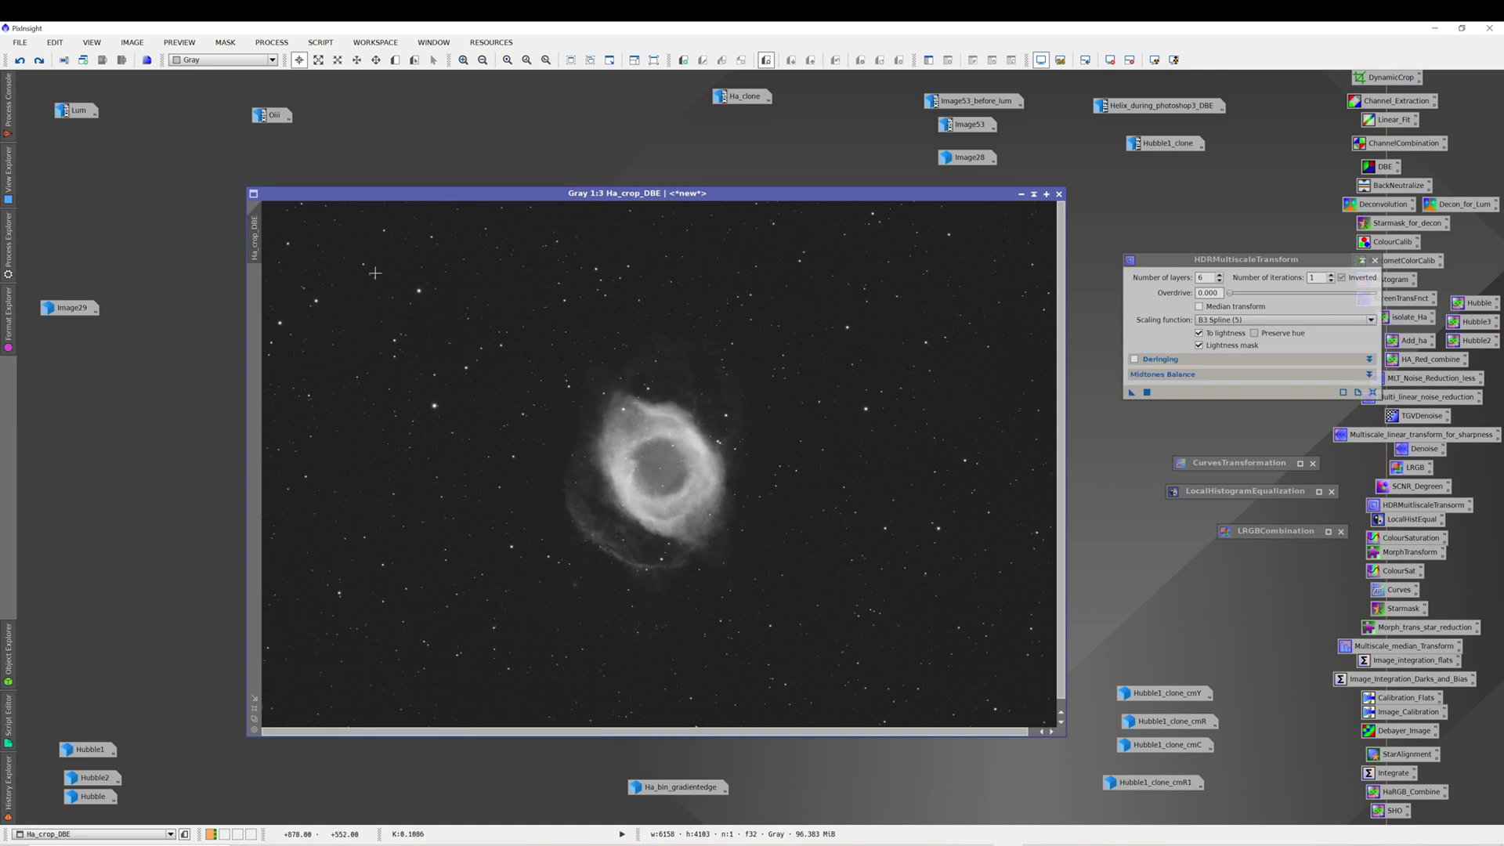
click(37, 62)
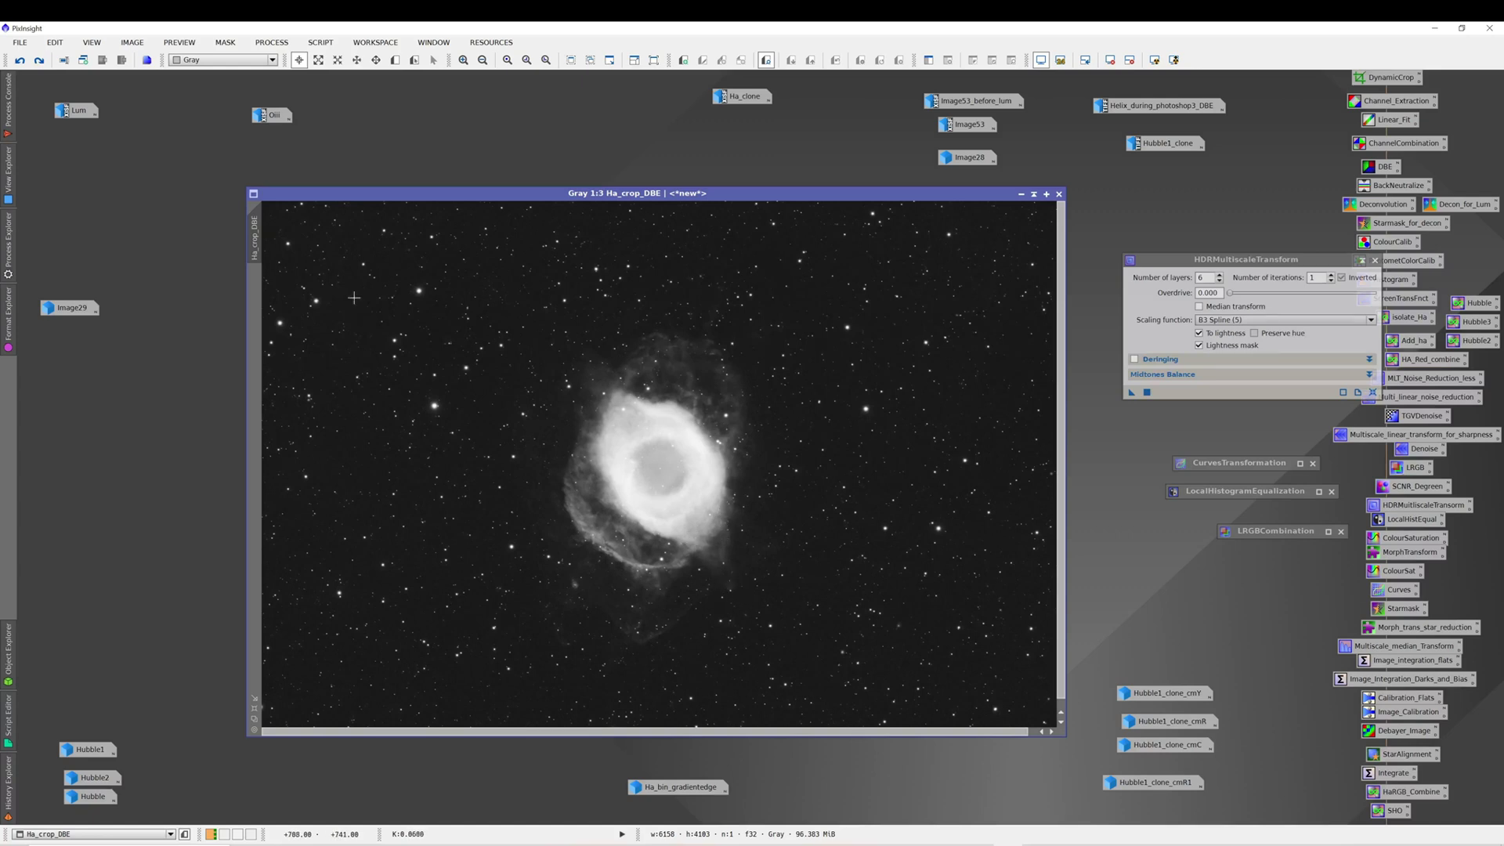
click(38, 60)
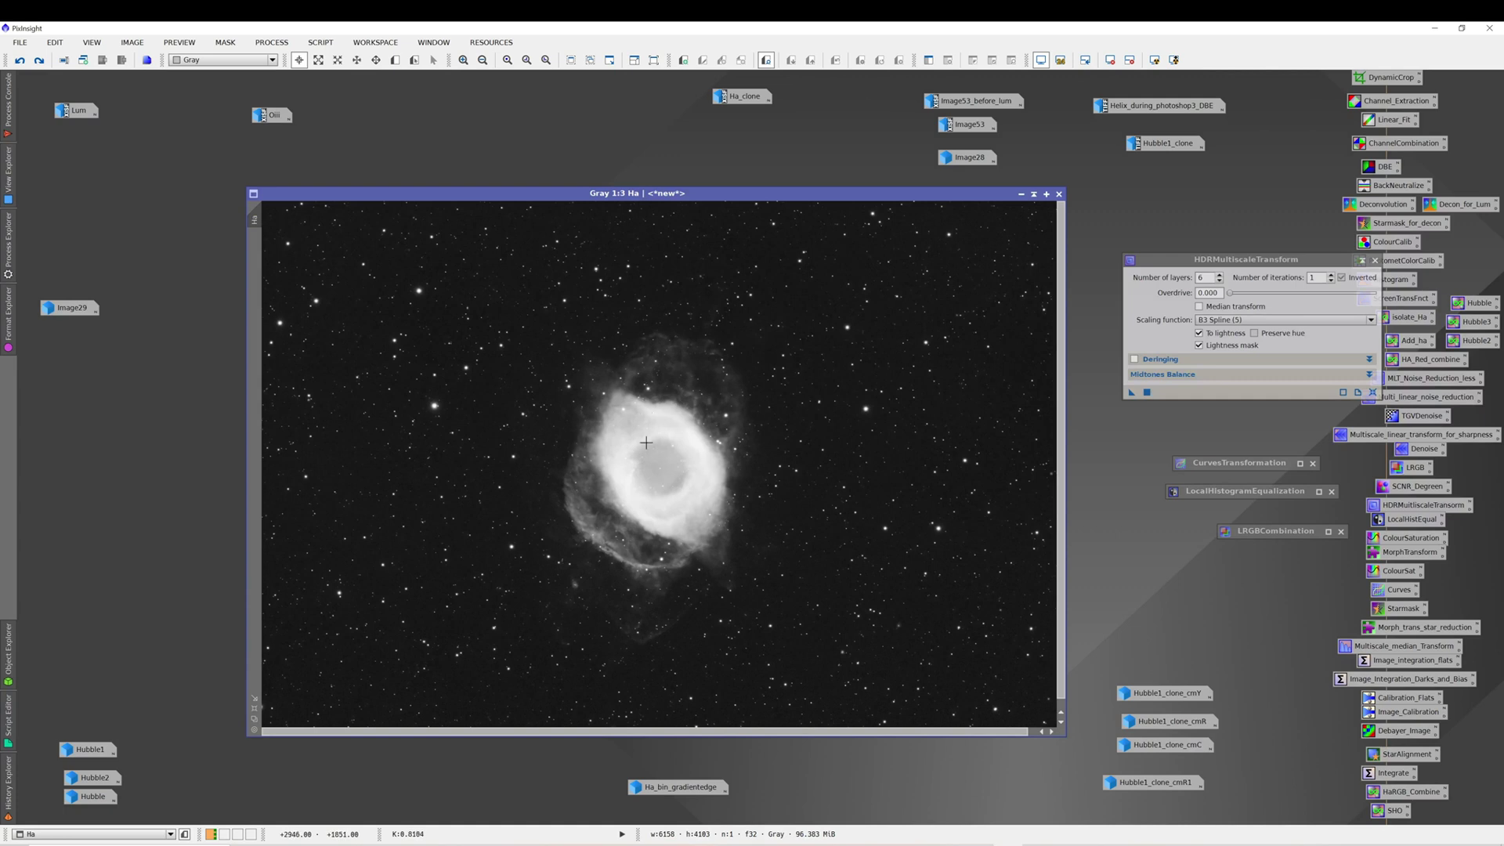
Restore the OIII image, compare it with and without HDRMultiscaleTransform, and move it top-left
double_click(270, 116)
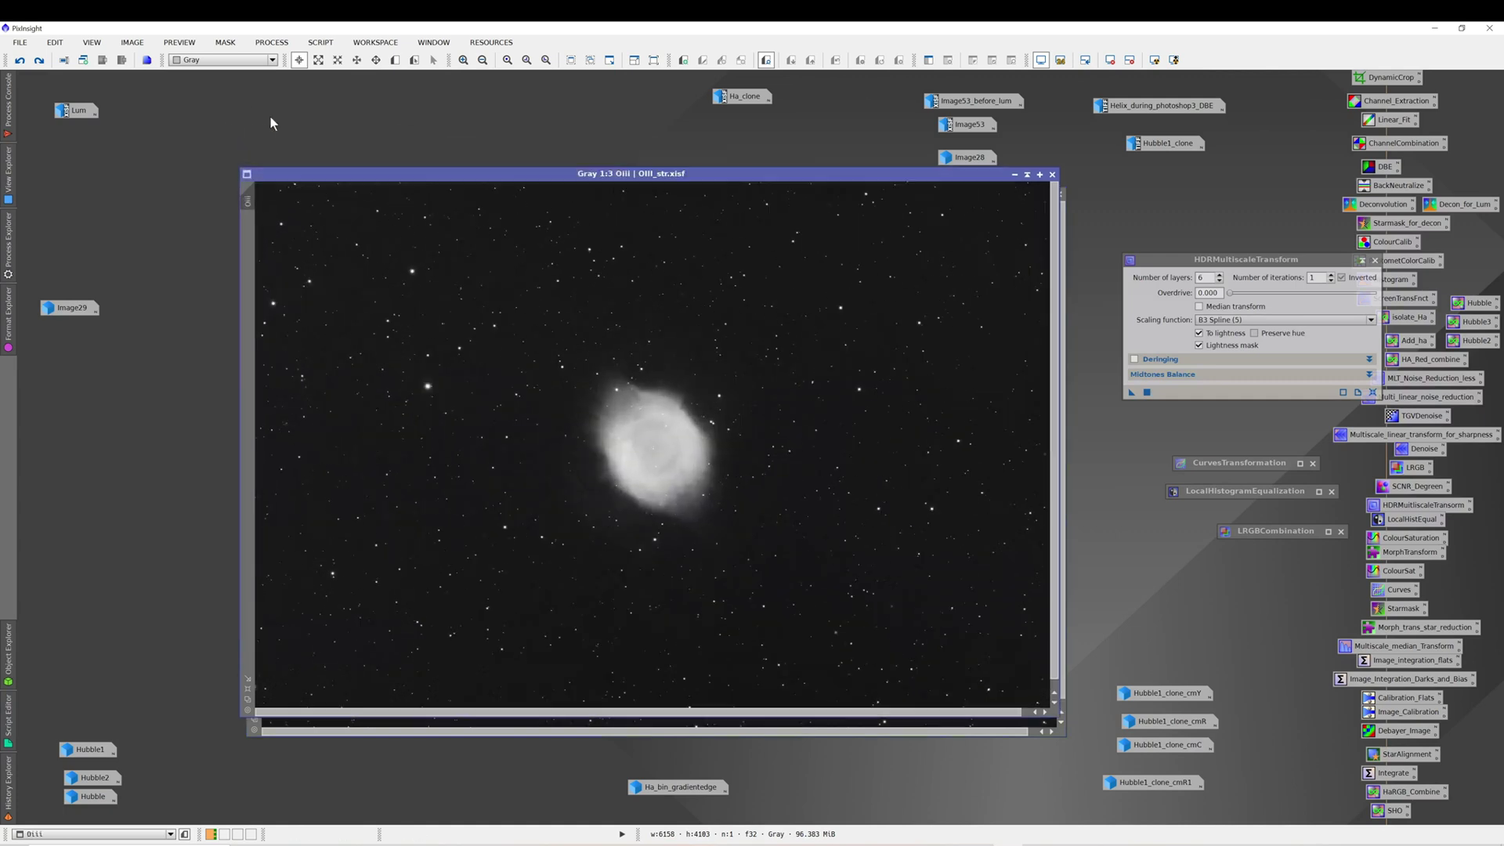
click(20, 61)
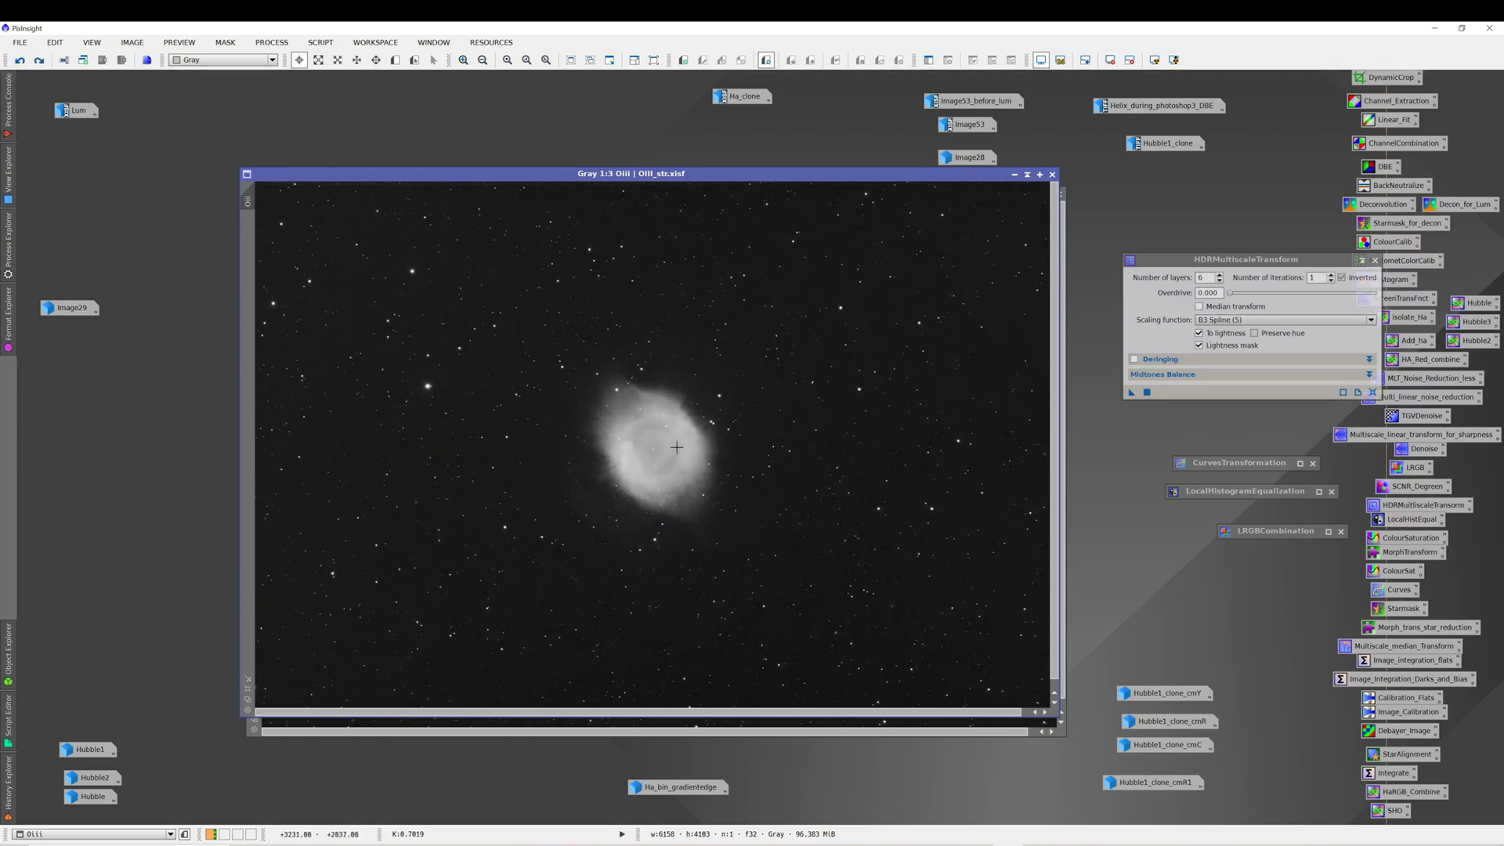
click(38, 60)
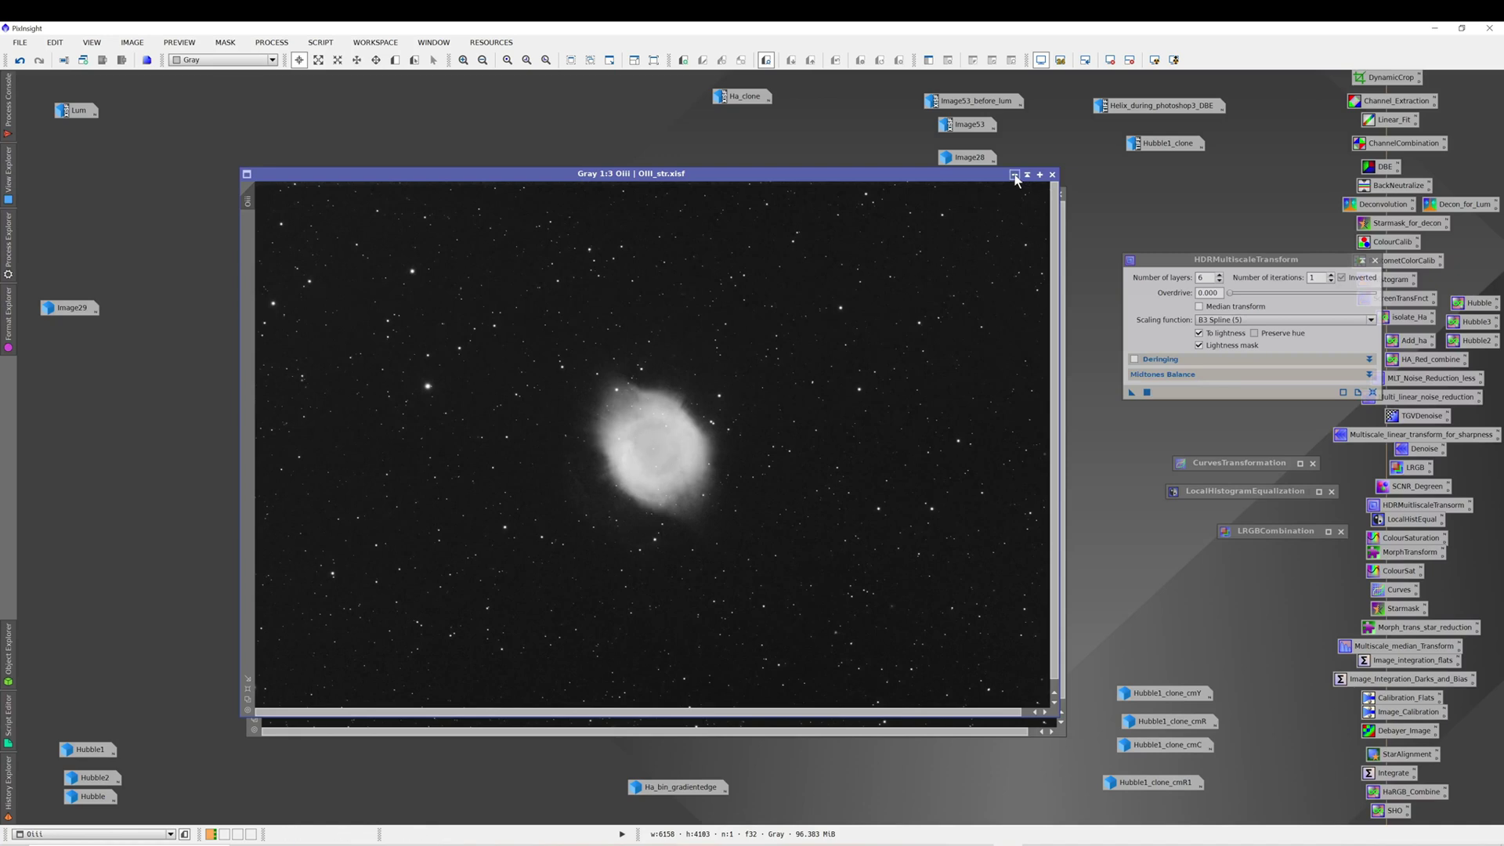
drag(809, 176, 571, 74)
Position the Ha window beside the OIII image, then iconize the OIII image
click(882, 190)
drag(883, 192, 1193, 150)
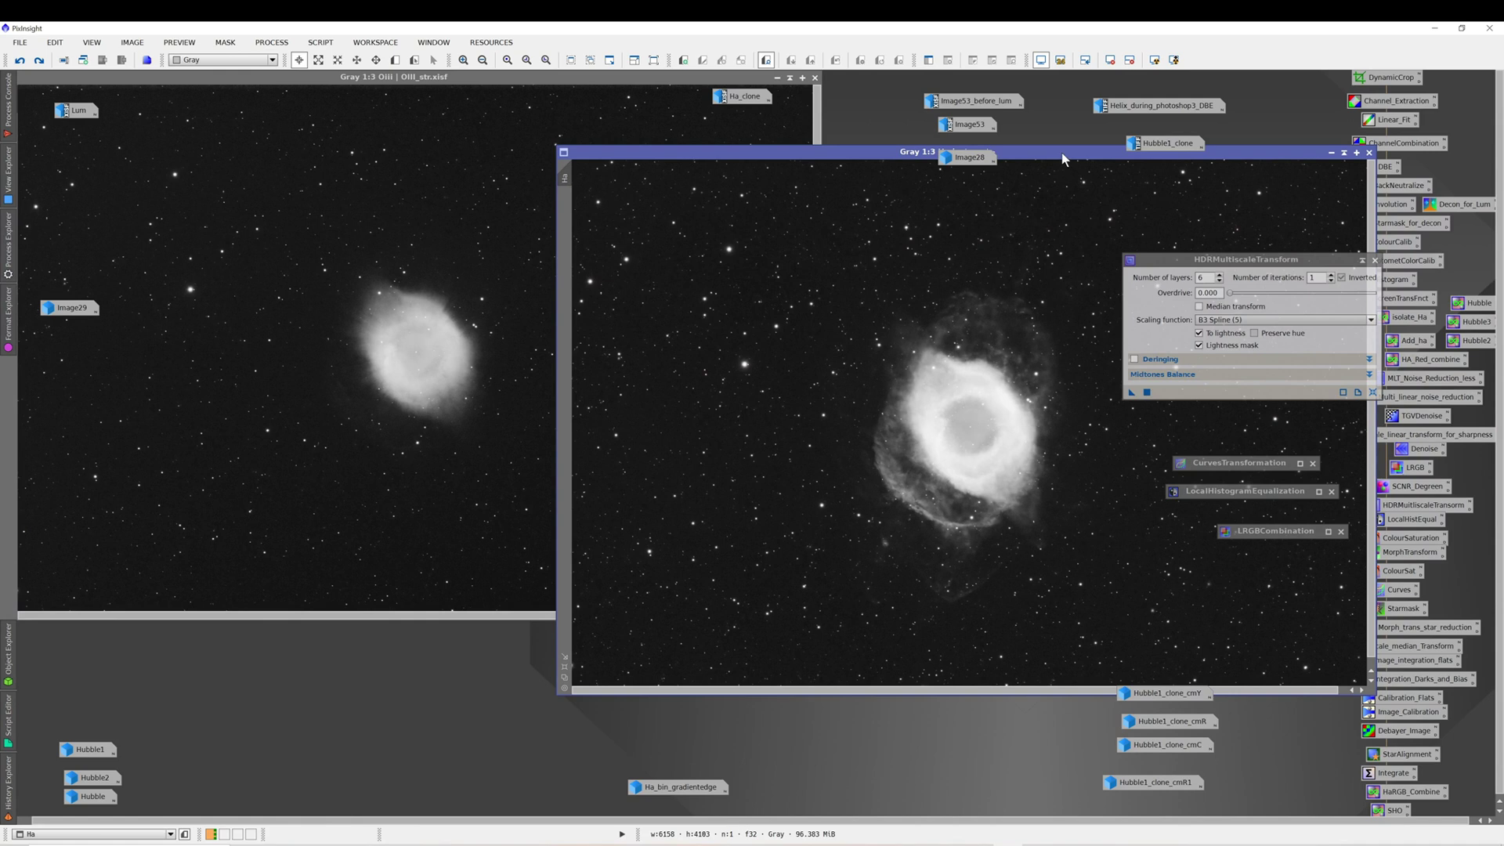
drag(1060, 152, 965, 190)
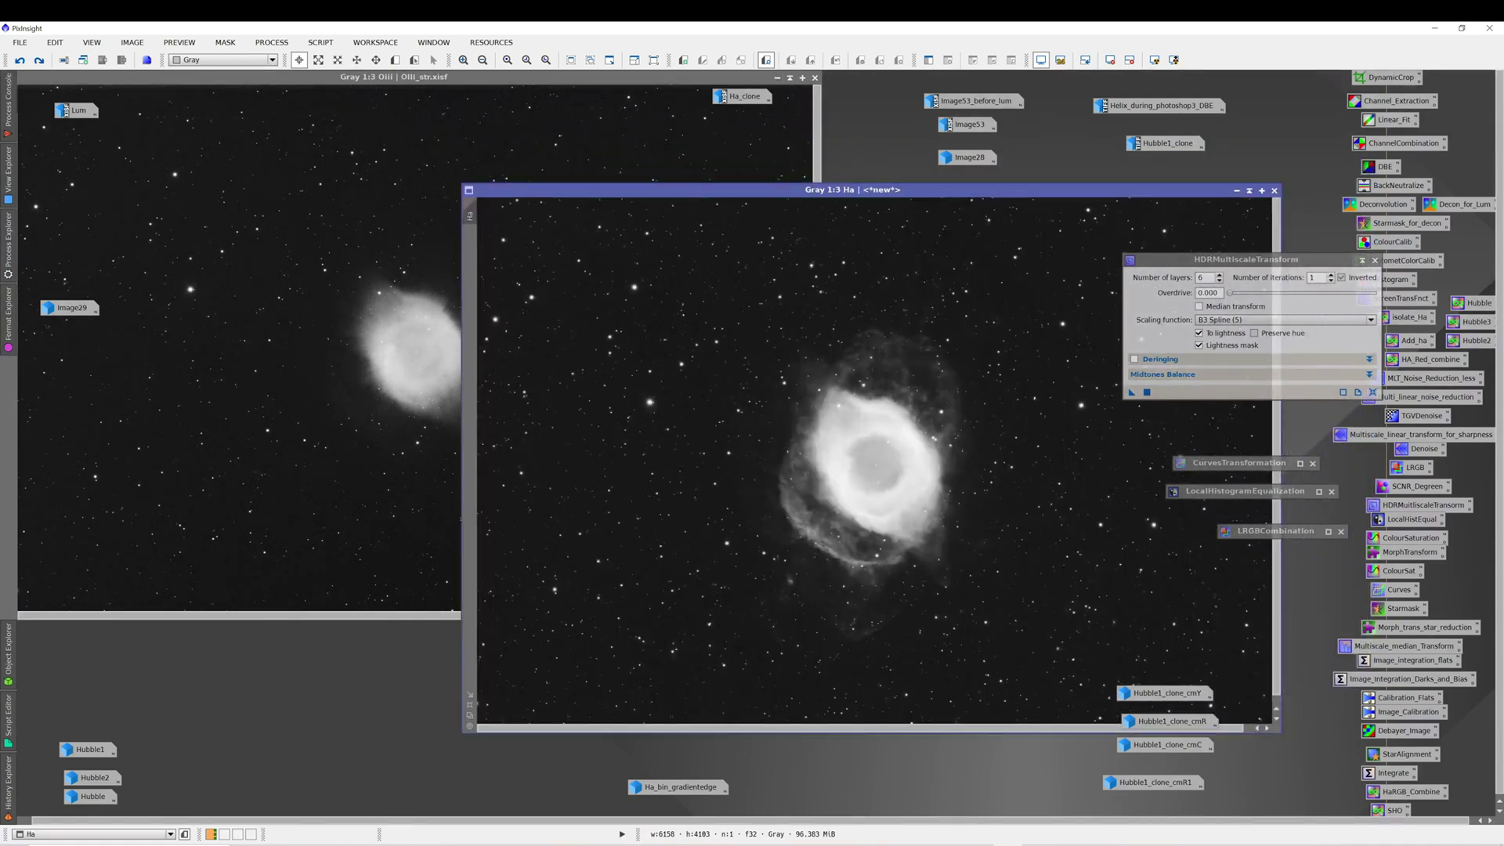
click(777, 77)
drag(936, 192, 636, 197)
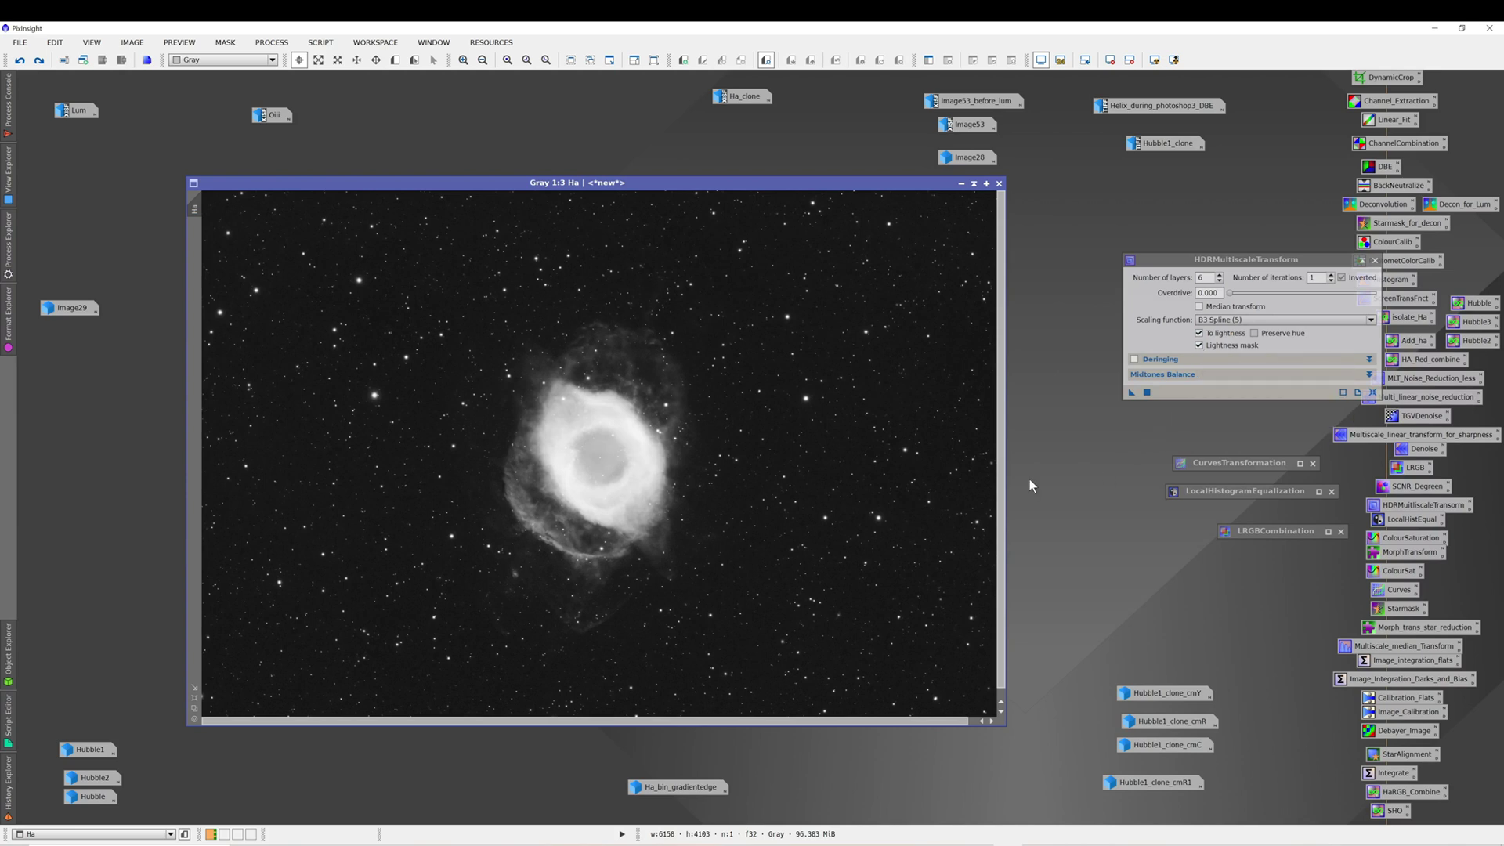
Reapply the HDR compression to the Ha image and collapse its window to an icon
click(39, 60)
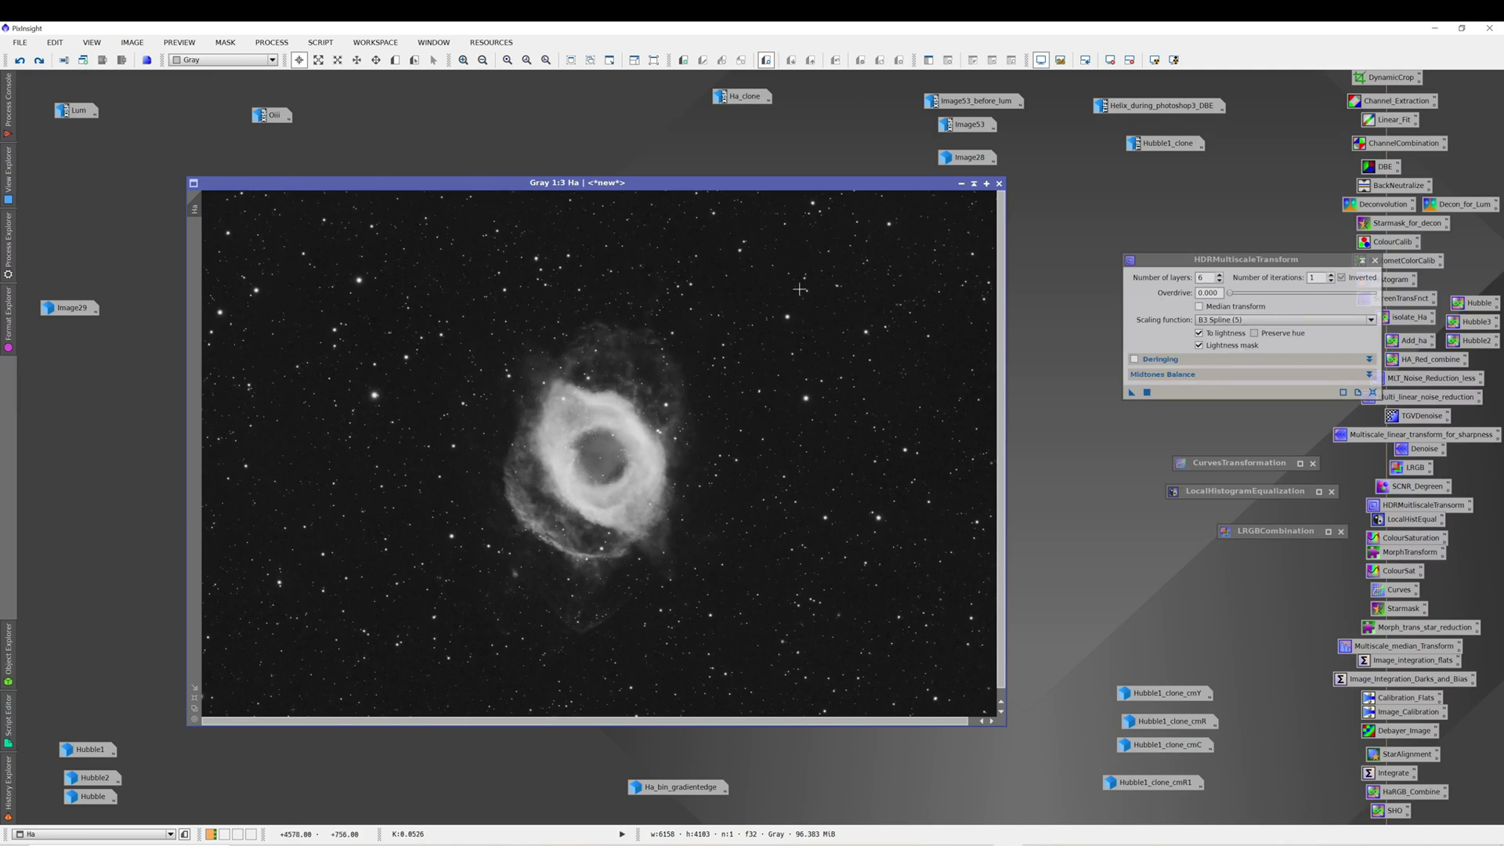
click(961, 184)
mouse_move(966, 160)
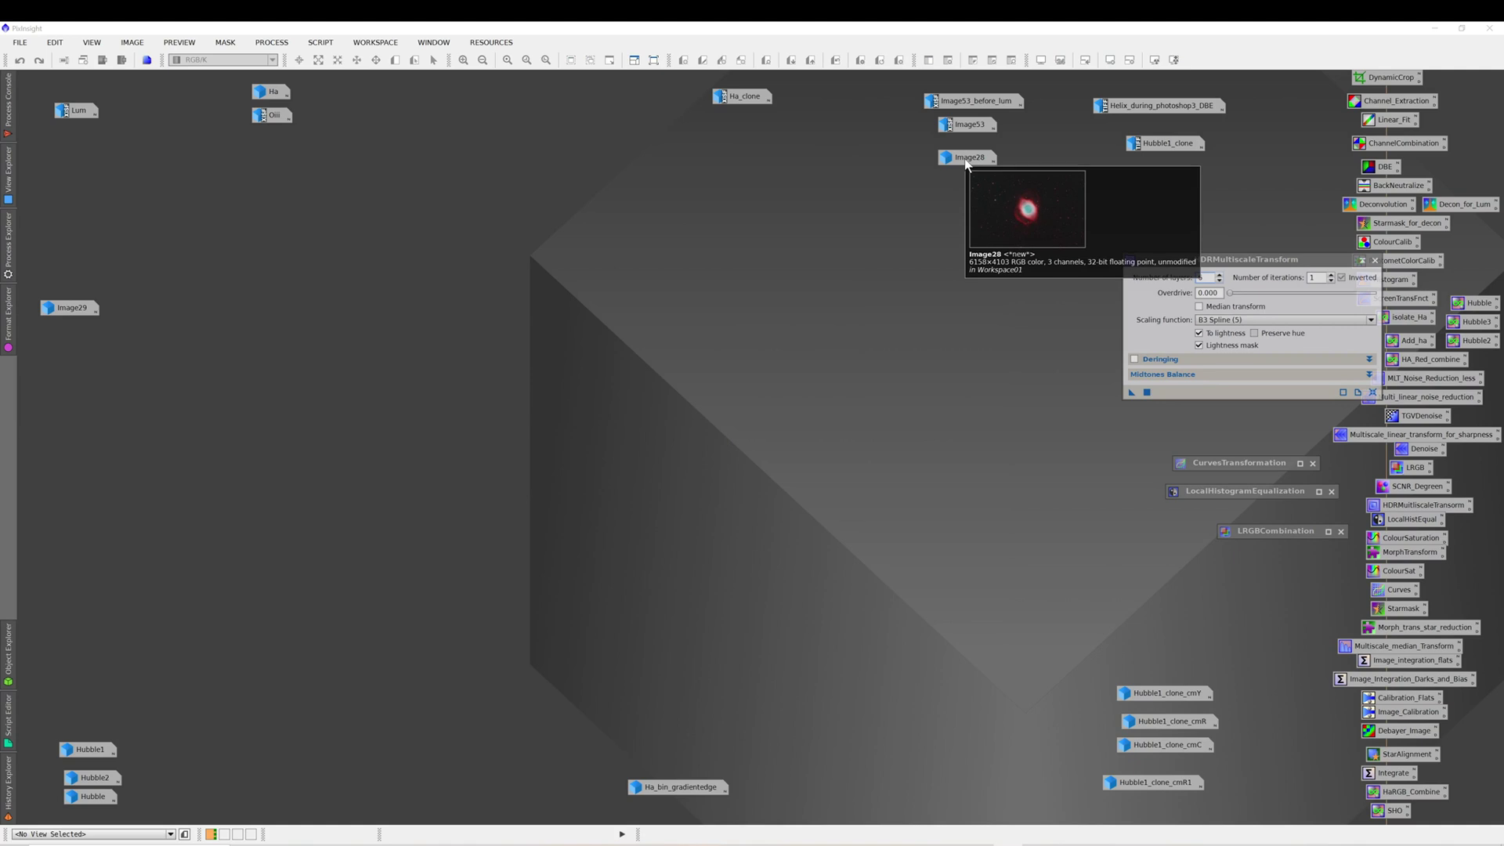
Open Image28, move its window up-left, and apply HDRMultiscaleTransform to it
click(965, 158)
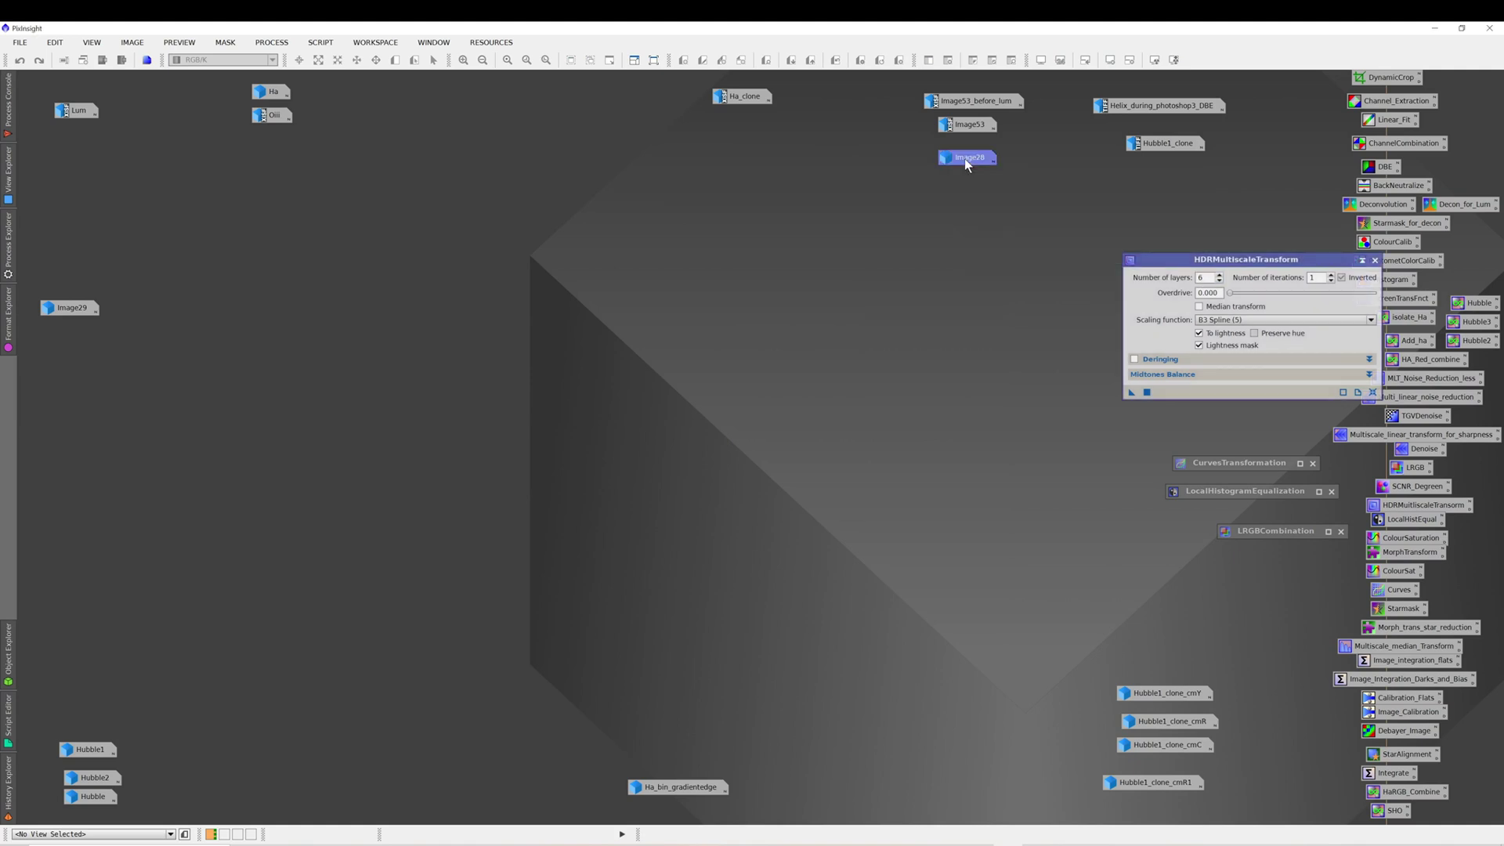
double_click(965, 158)
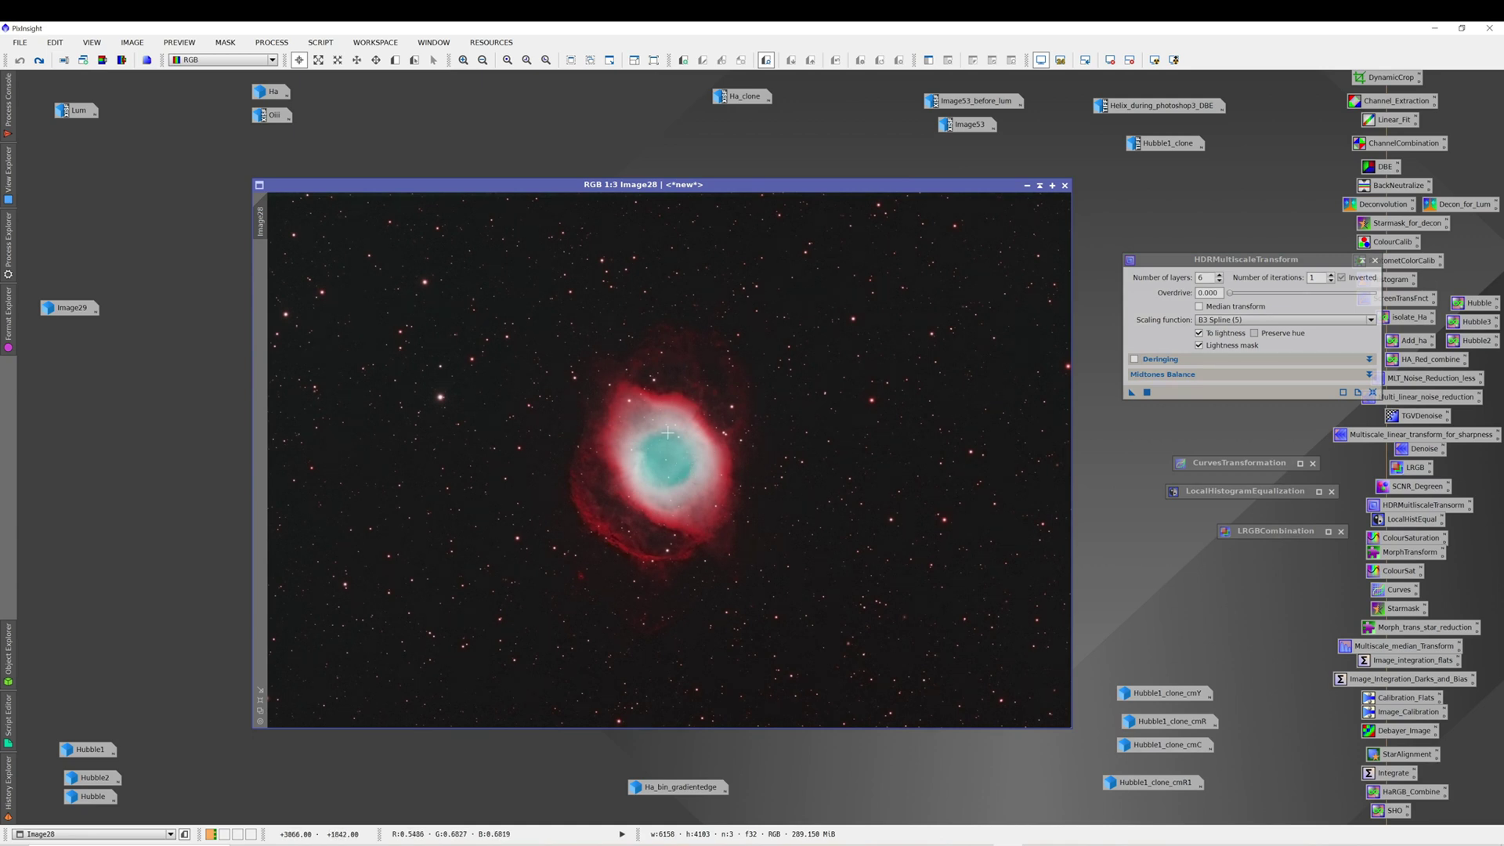
drag(781, 188, 751, 171)
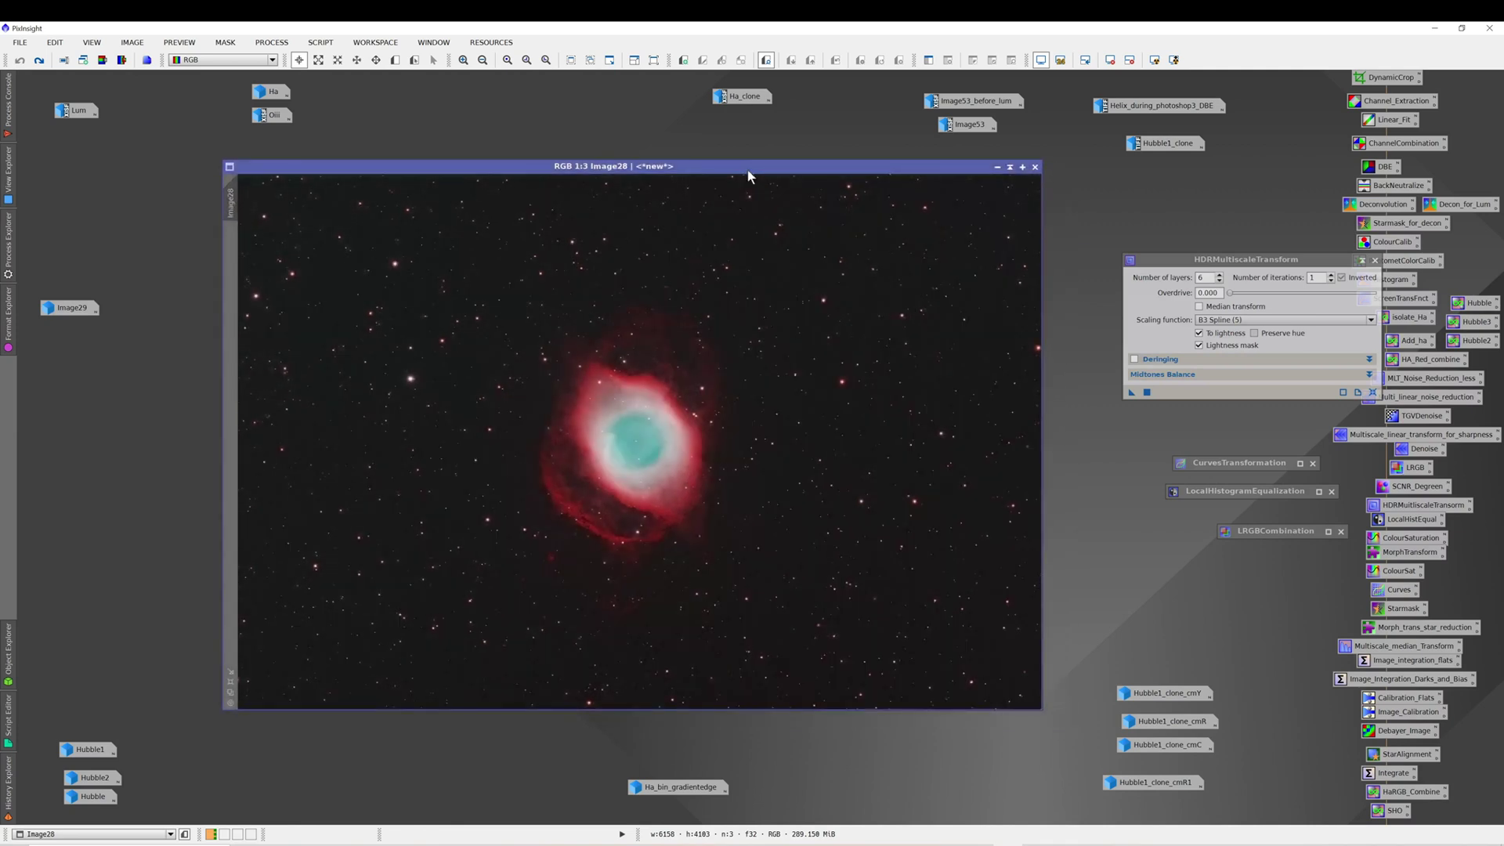
click(1130, 391)
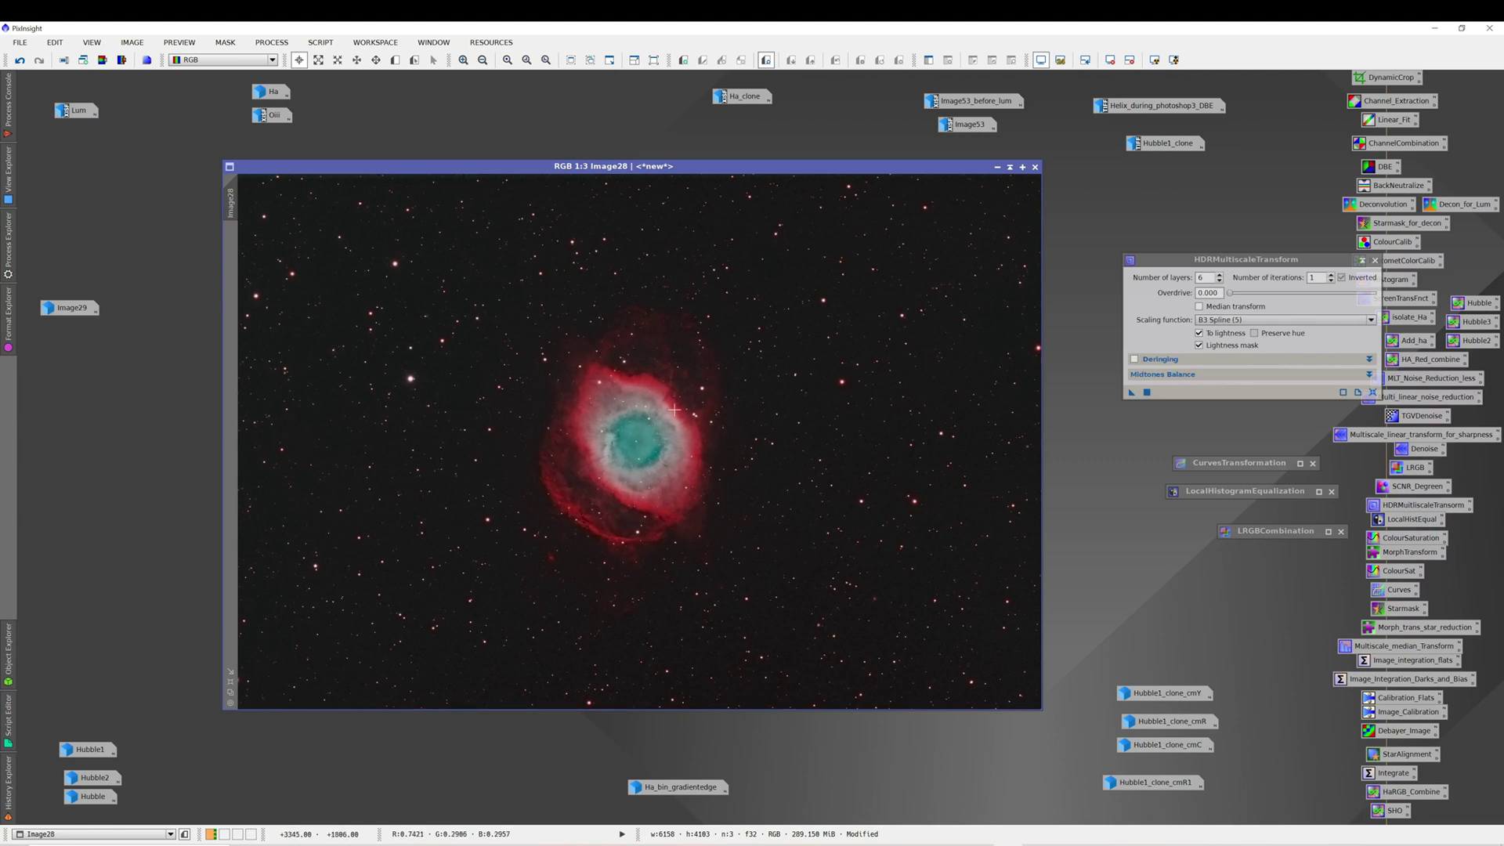
Inspect the Ha_bin_gradientedge mask, iconize it and Image28, then open Image53
double_click(680, 787)
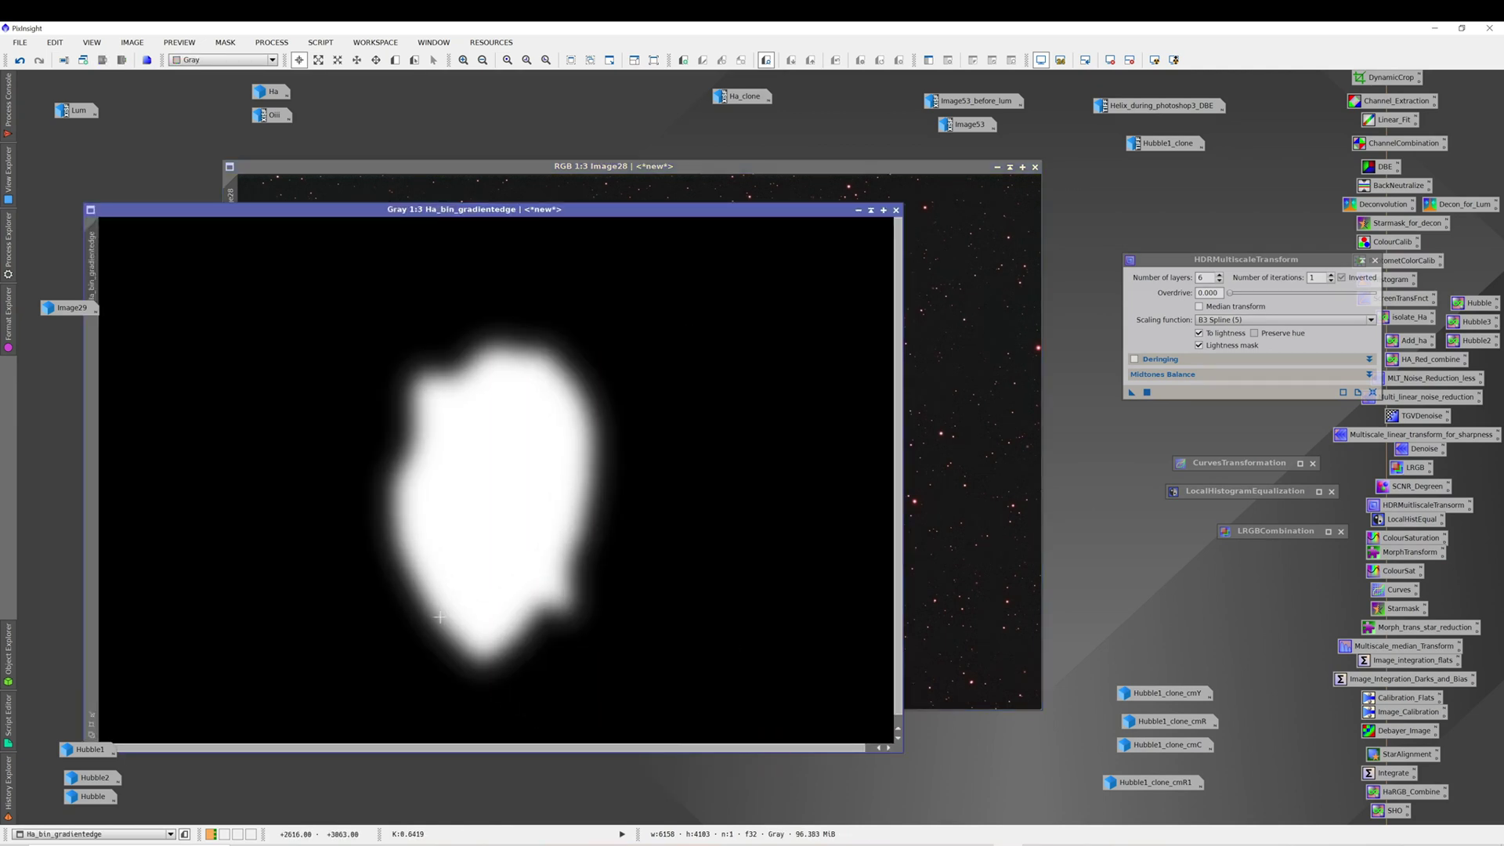
click(858, 210)
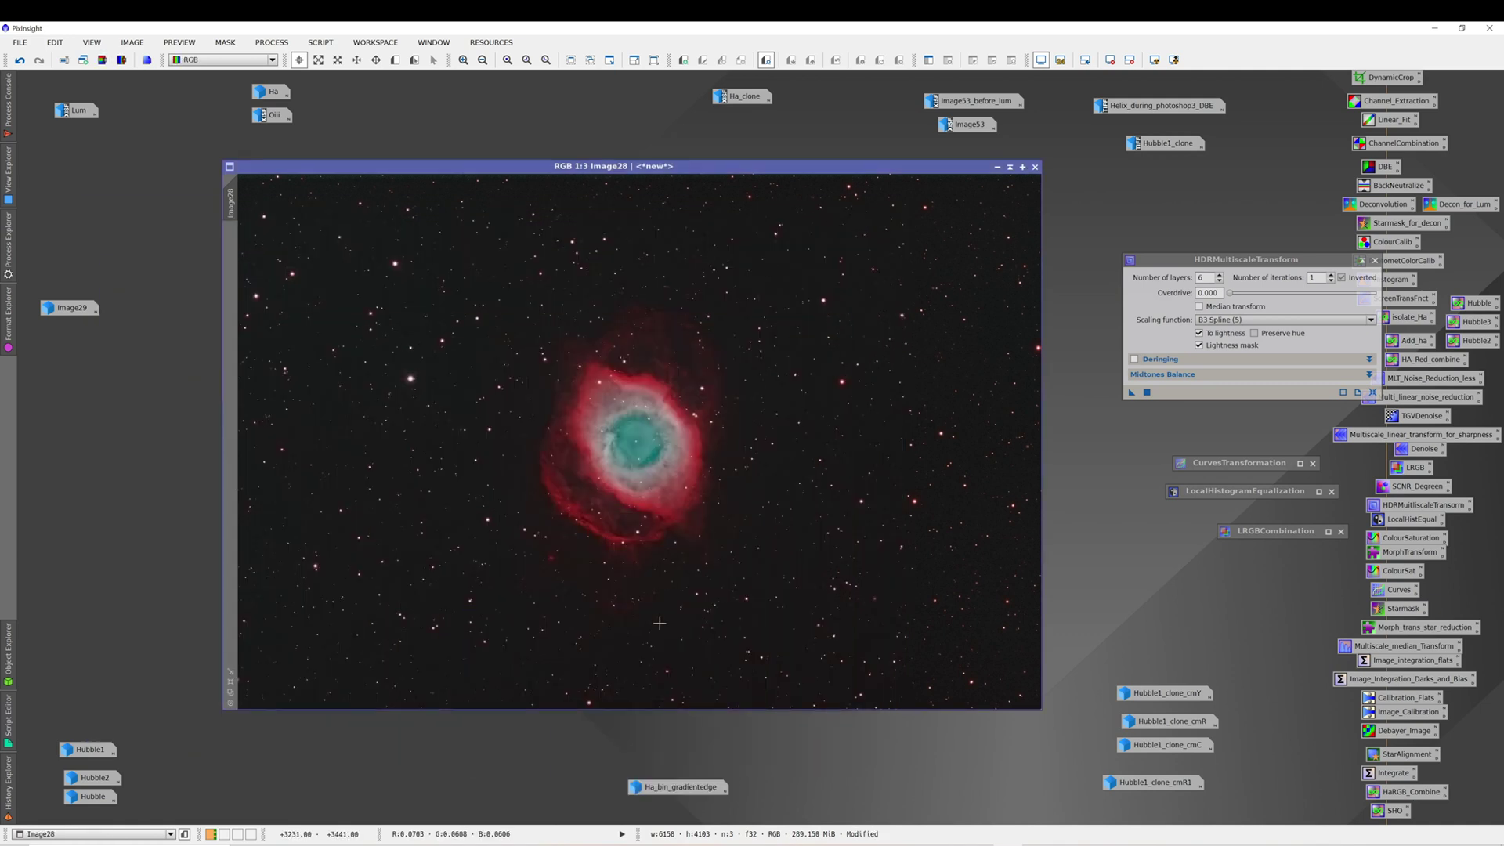
click(998, 169)
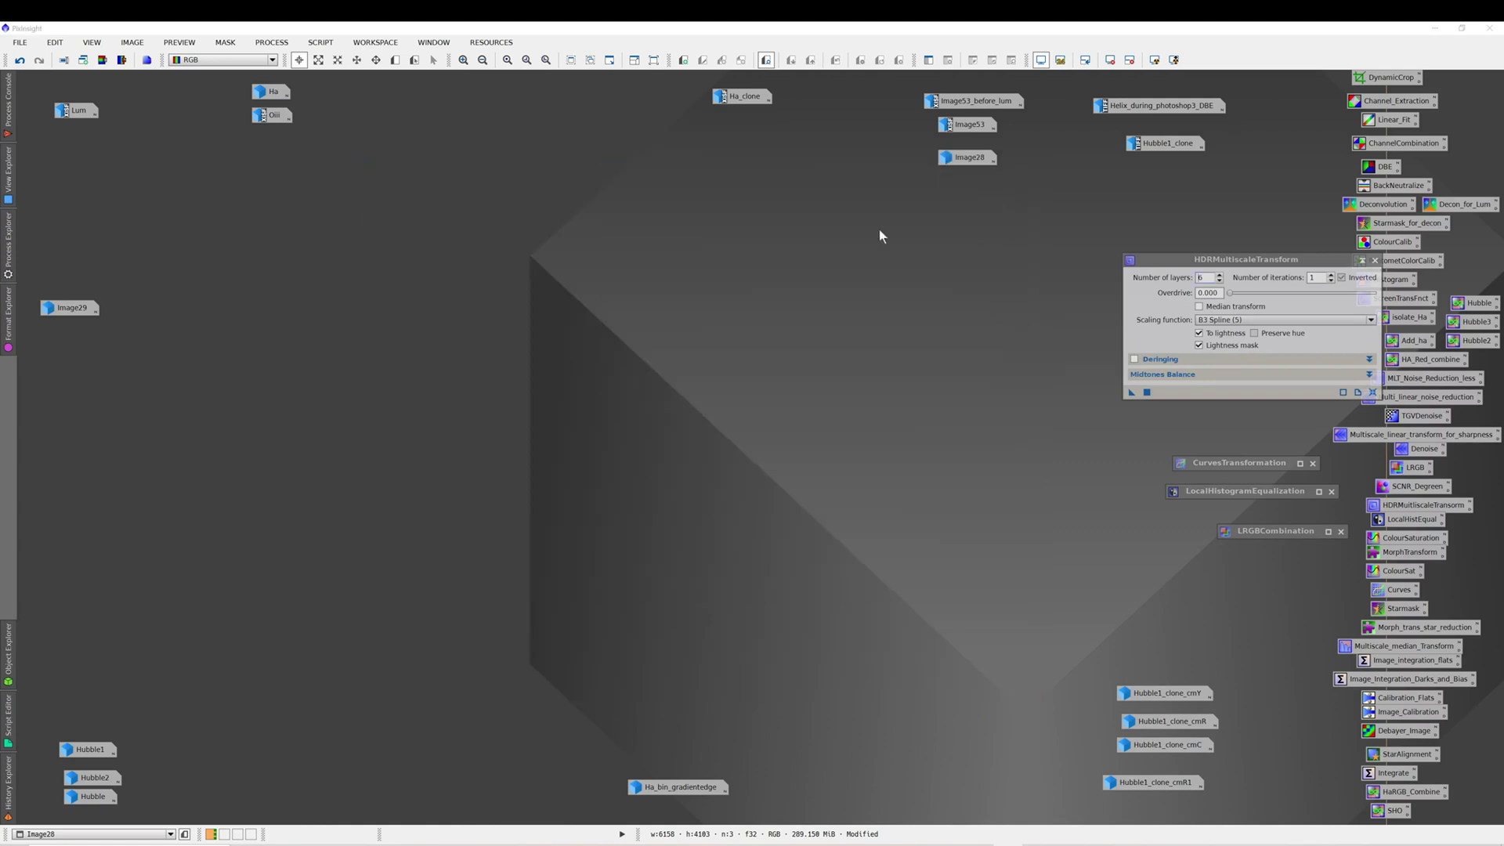
double_click(960, 124)
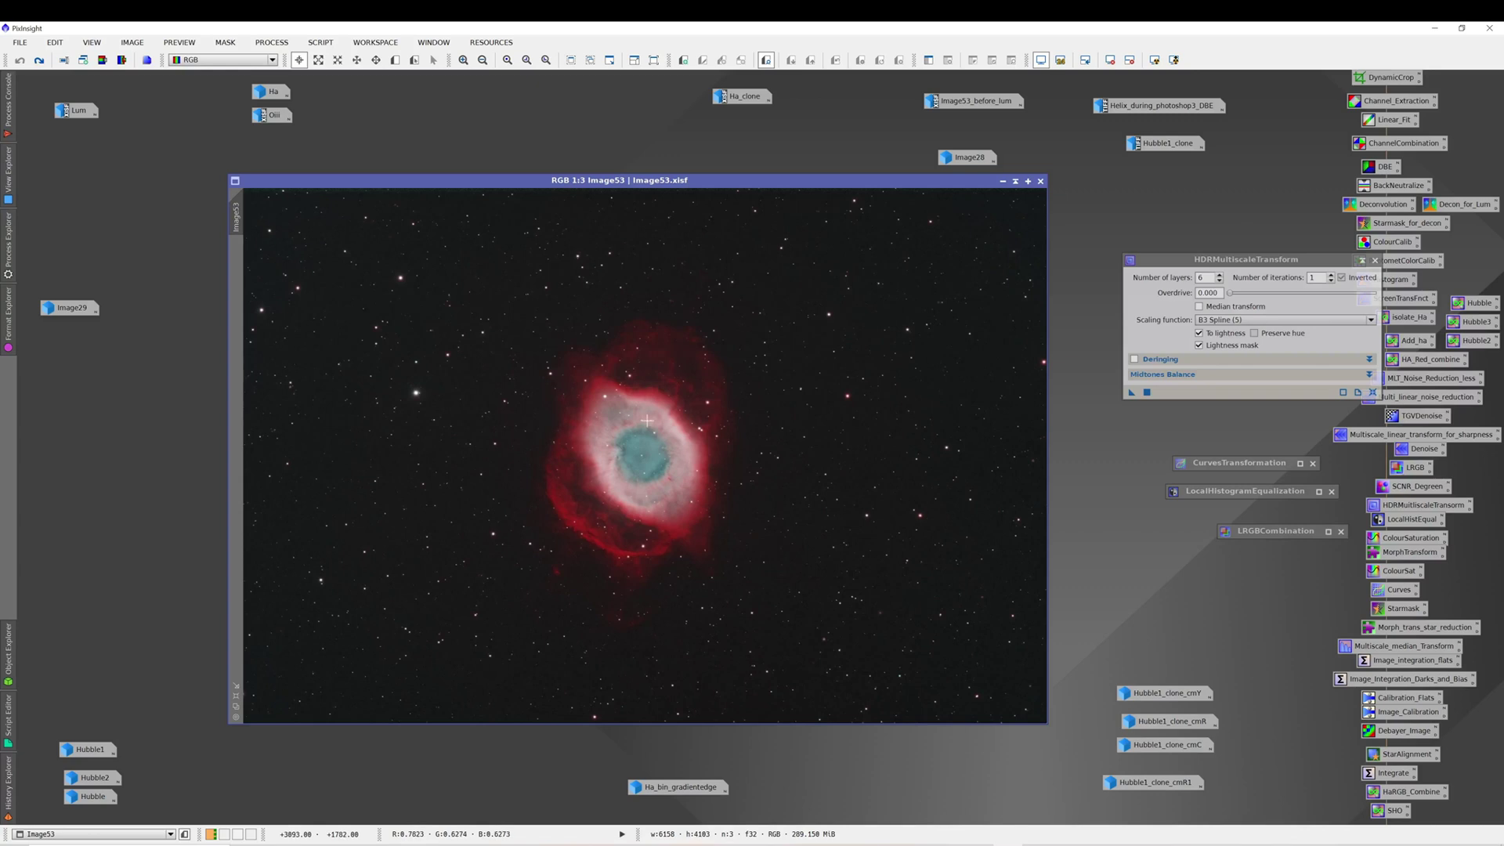
Run CorrectMagentaStars on Image53 with the amount lowered to 0.65, then close the dialog
click(324, 44)
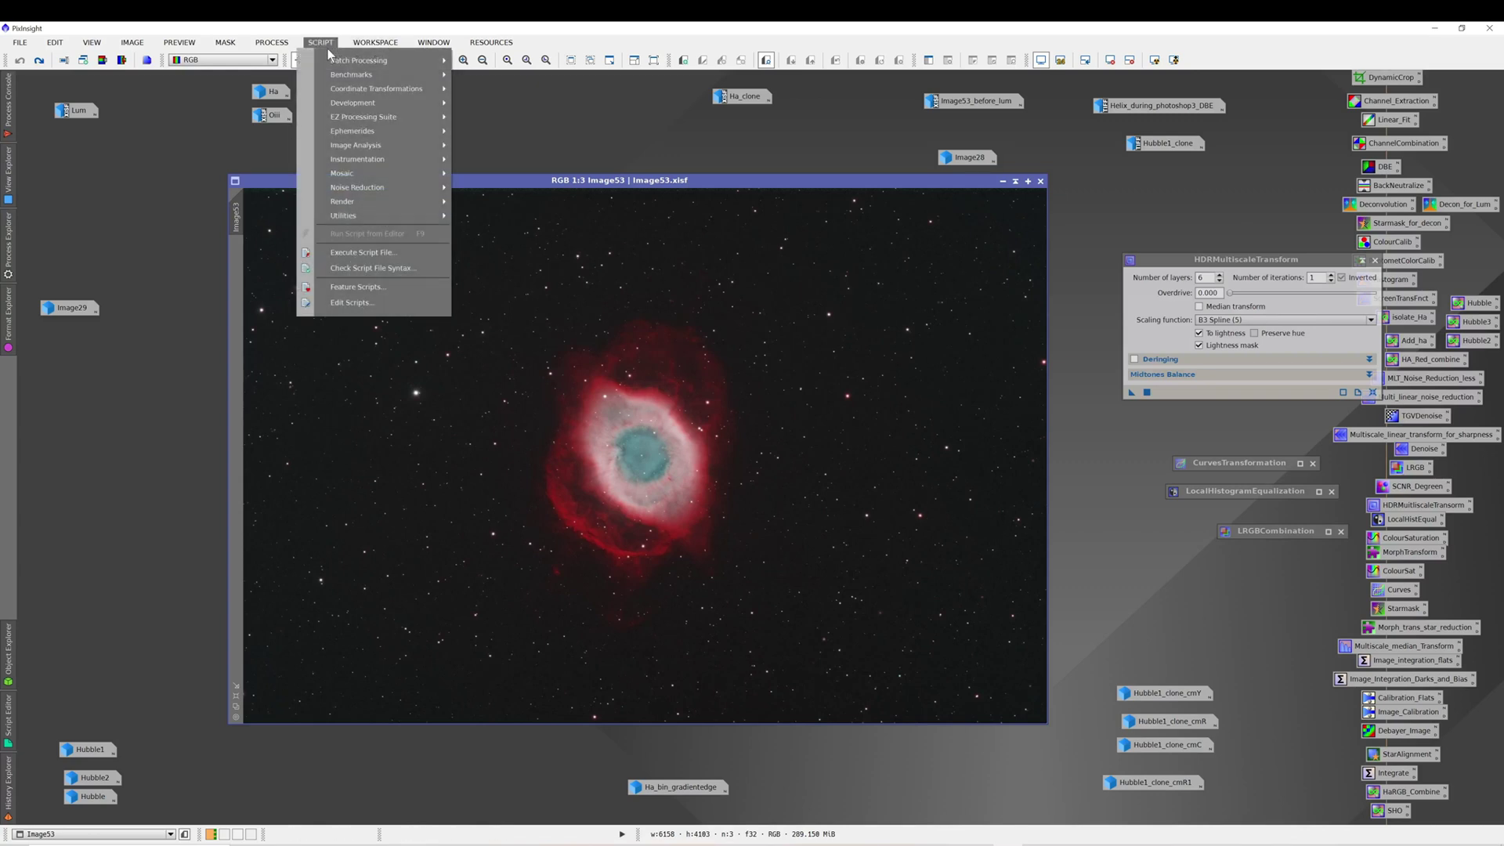
mouse_move(359, 215)
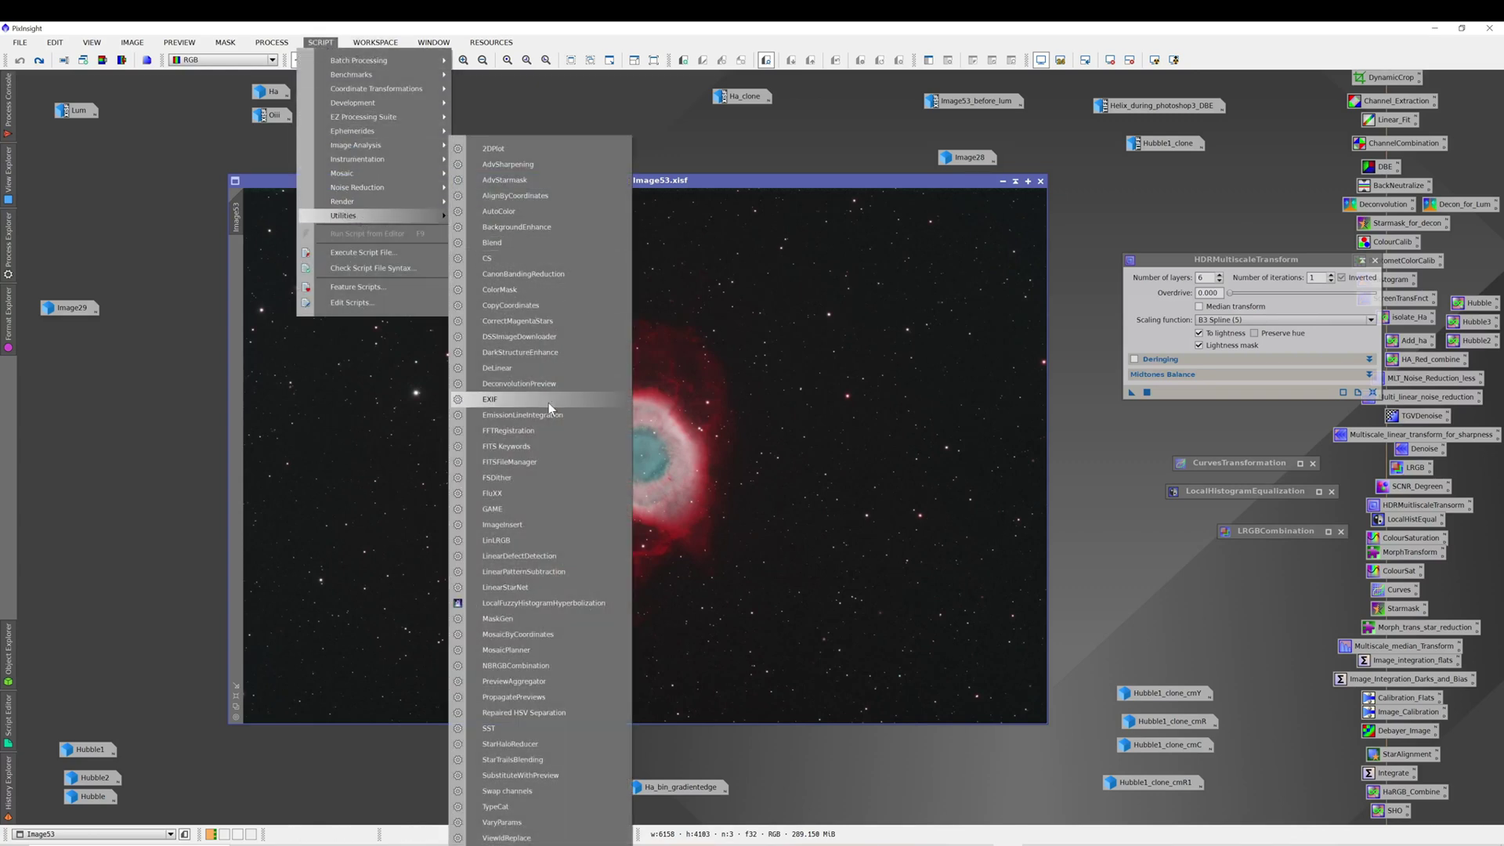
click(544, 321)
drag(719, 347, 1101, 241)
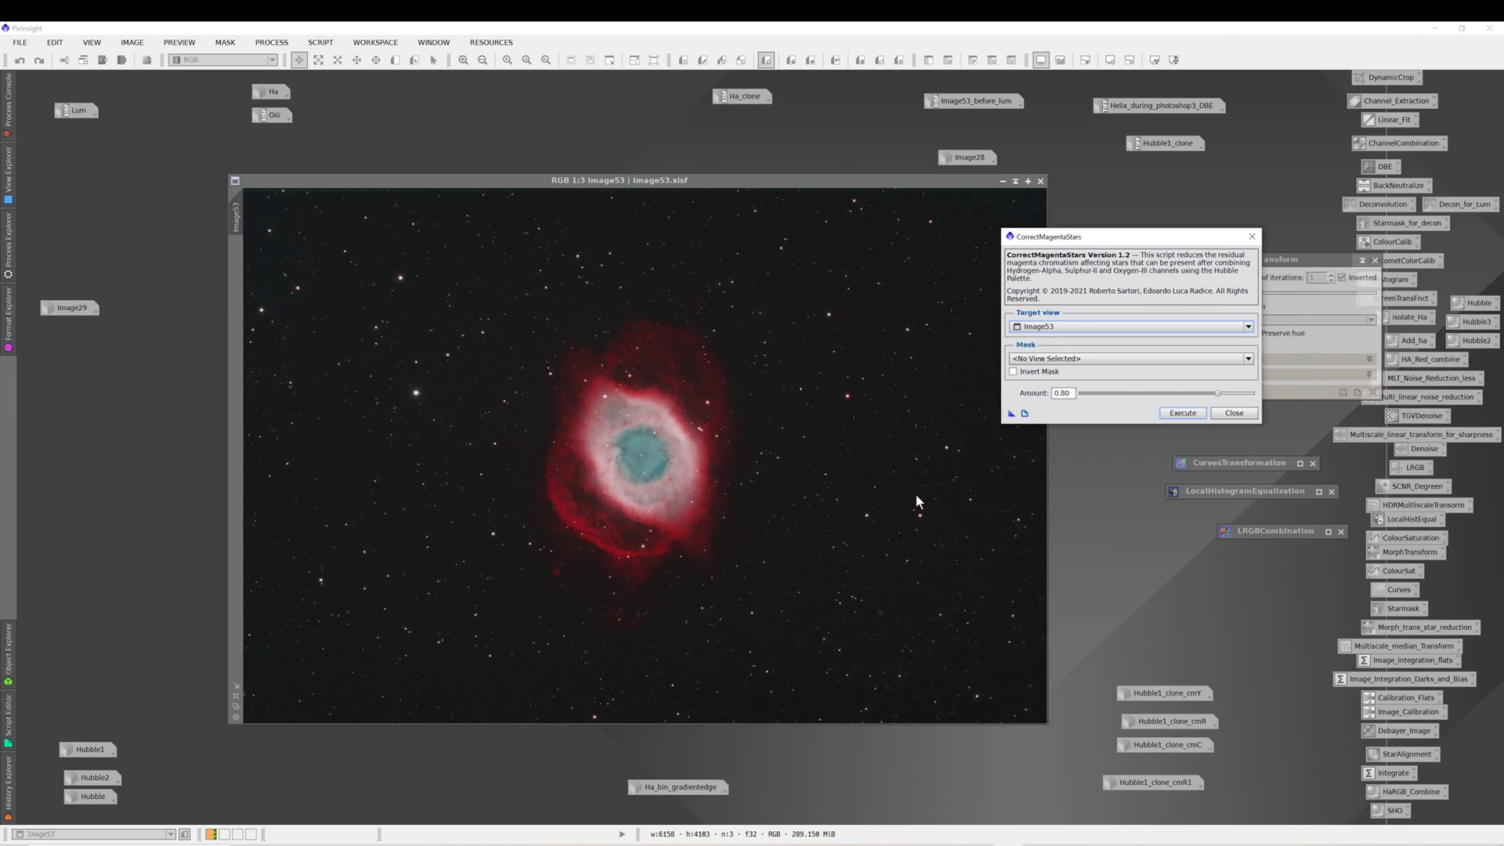
drag(1101, 243, 1166, 244)
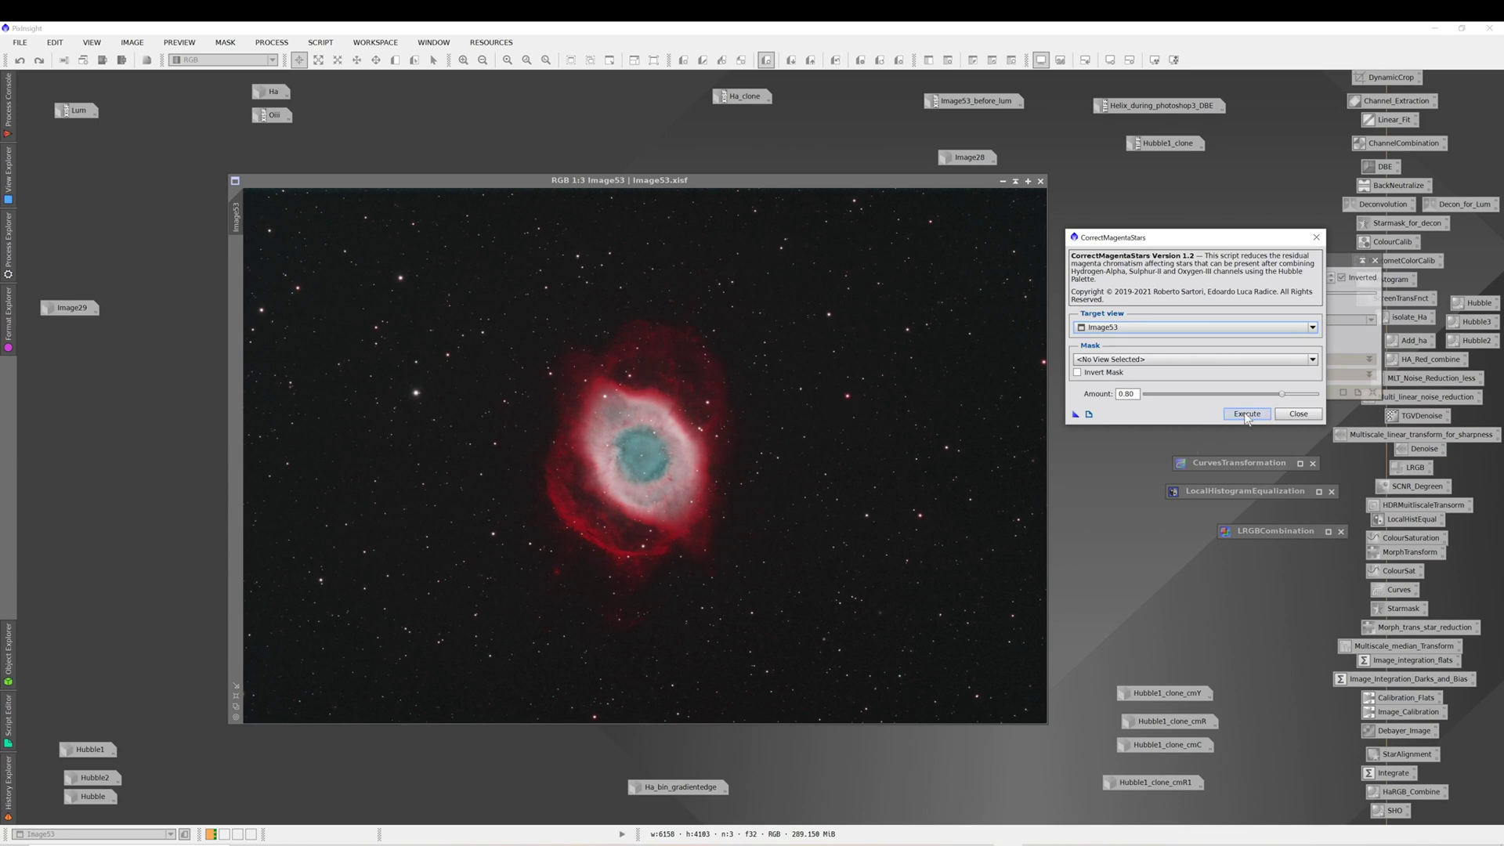
drag(1282, 394, 1258, 402)
click(1247, 415)
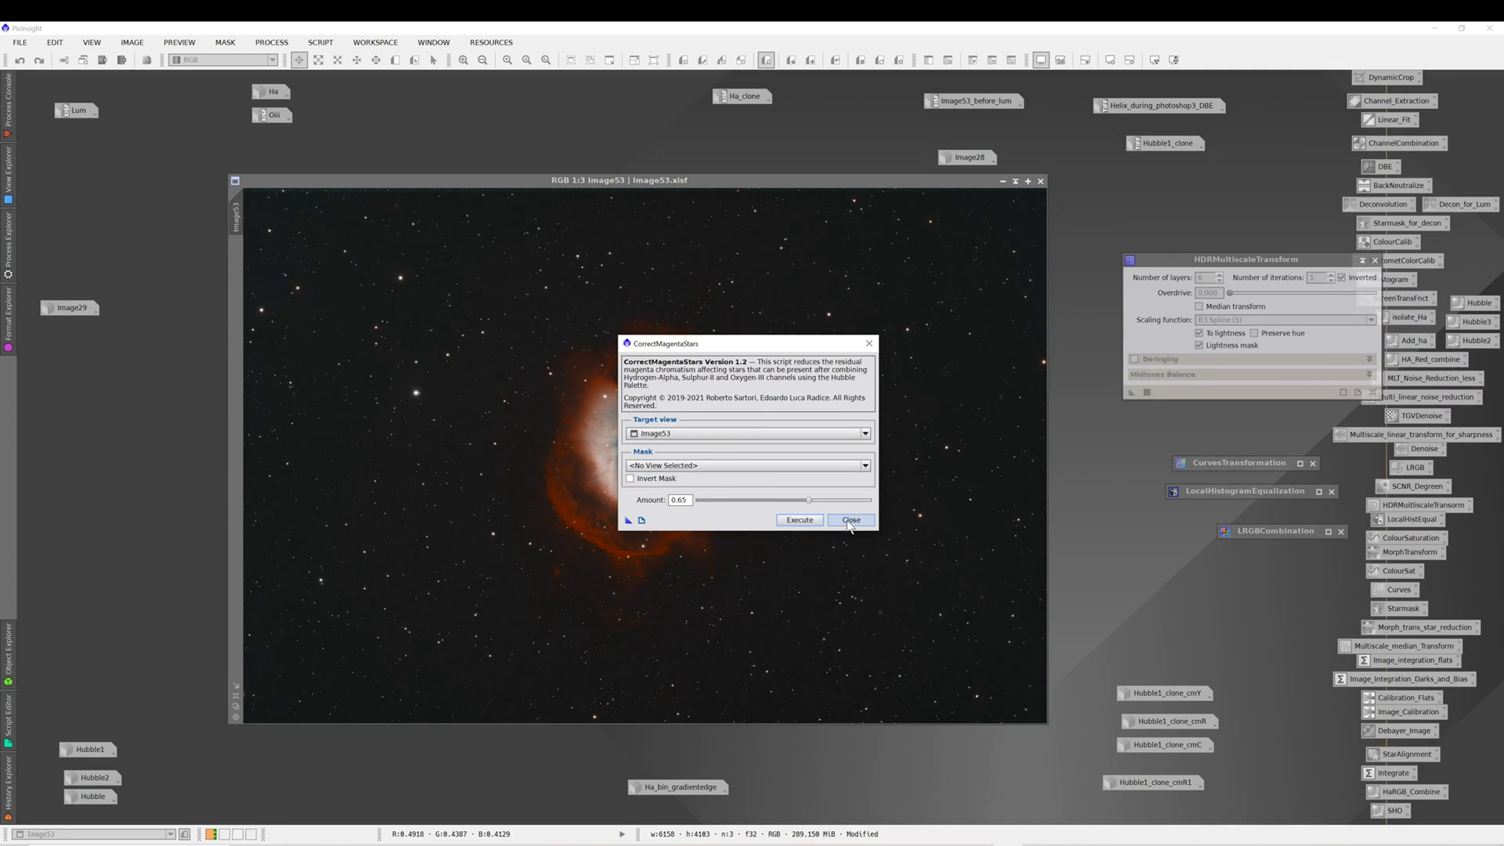
click(872, 348)
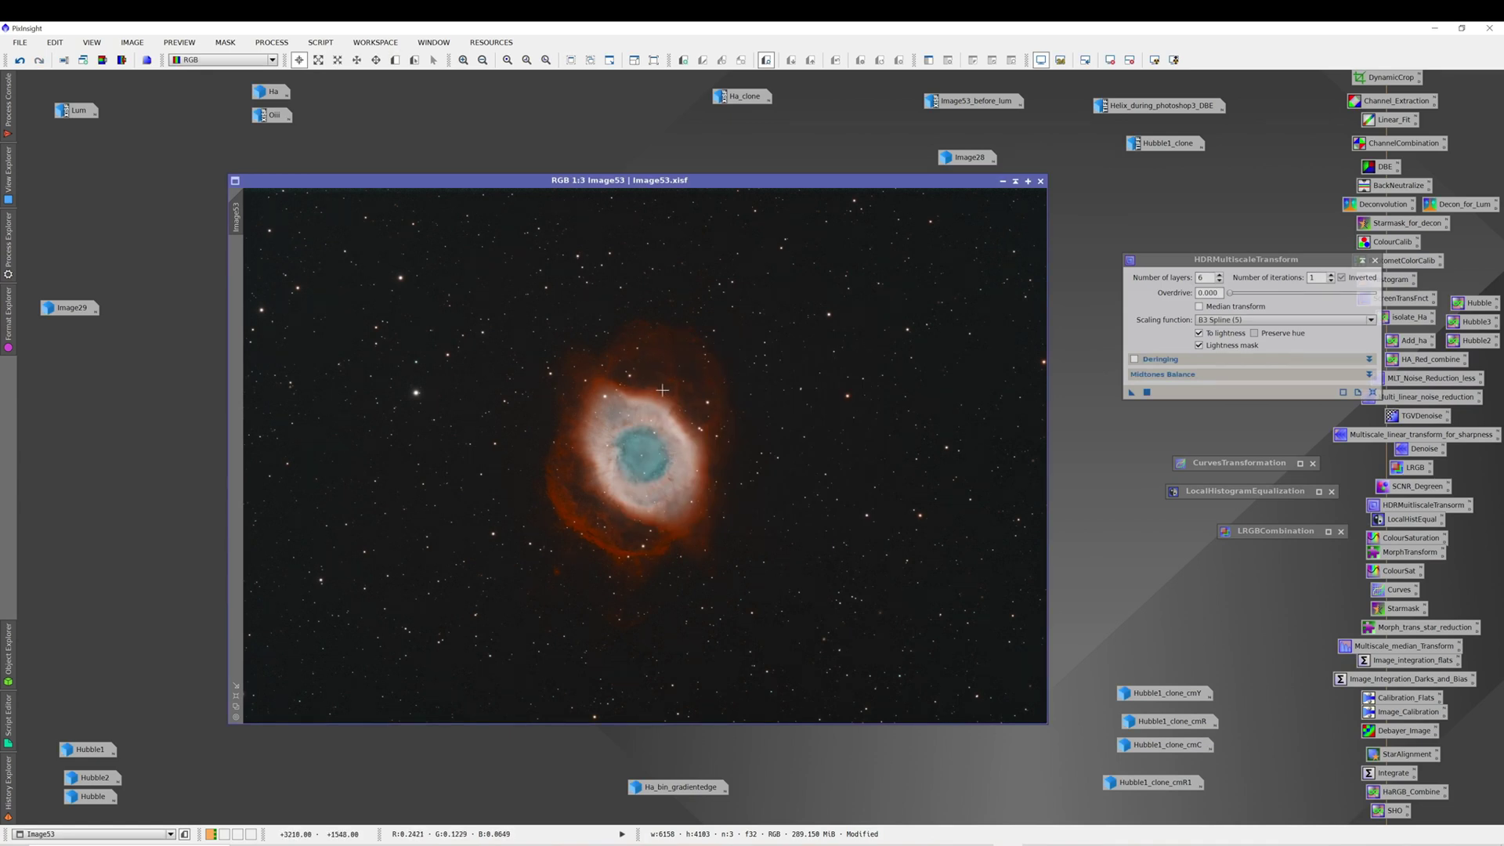
click(21, 61)
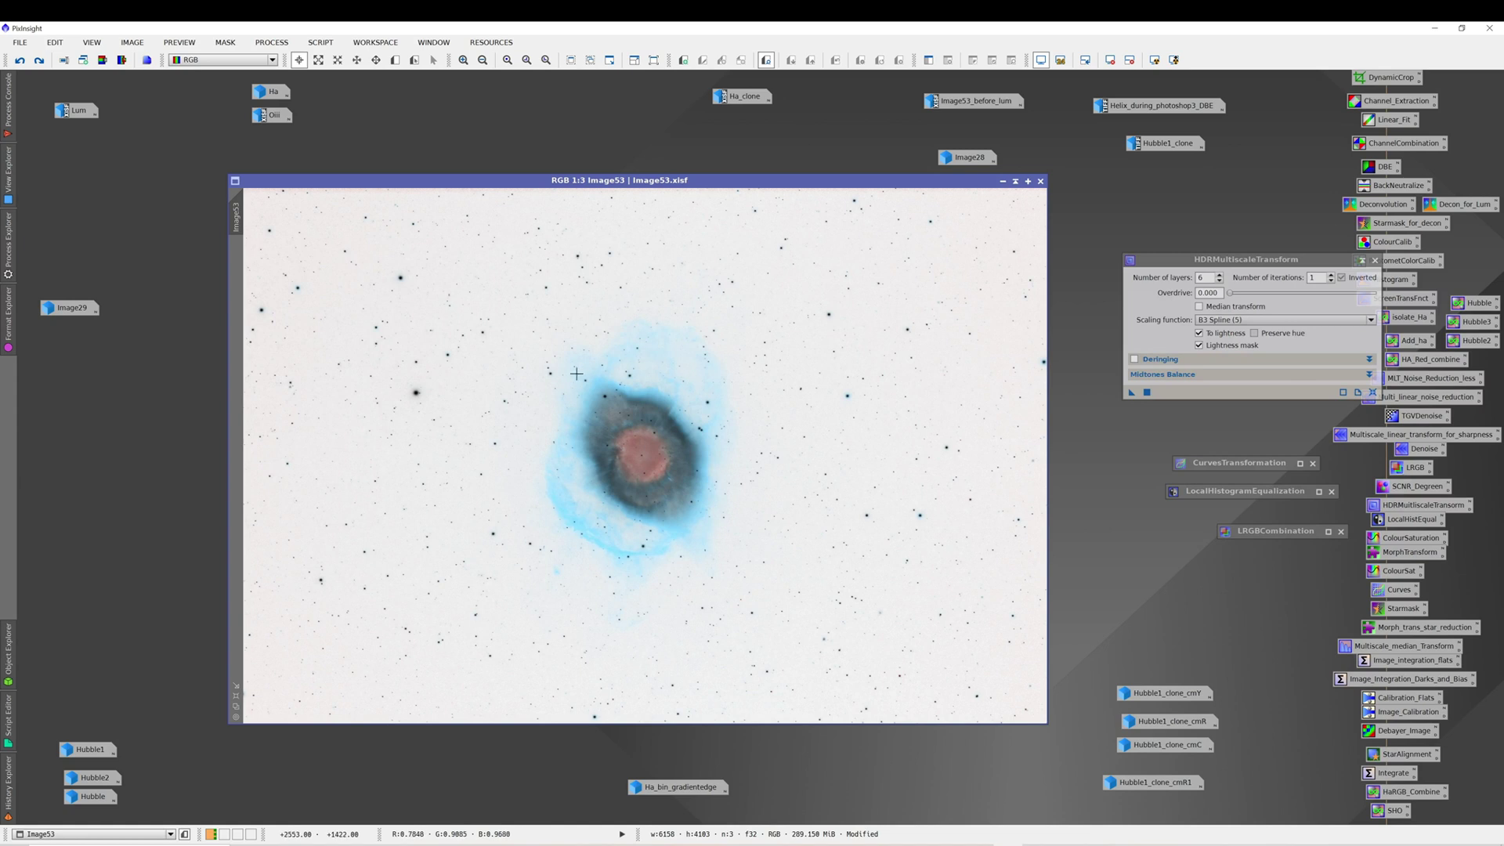
click(21, 60)
click(20, 61)
click(20, 61)
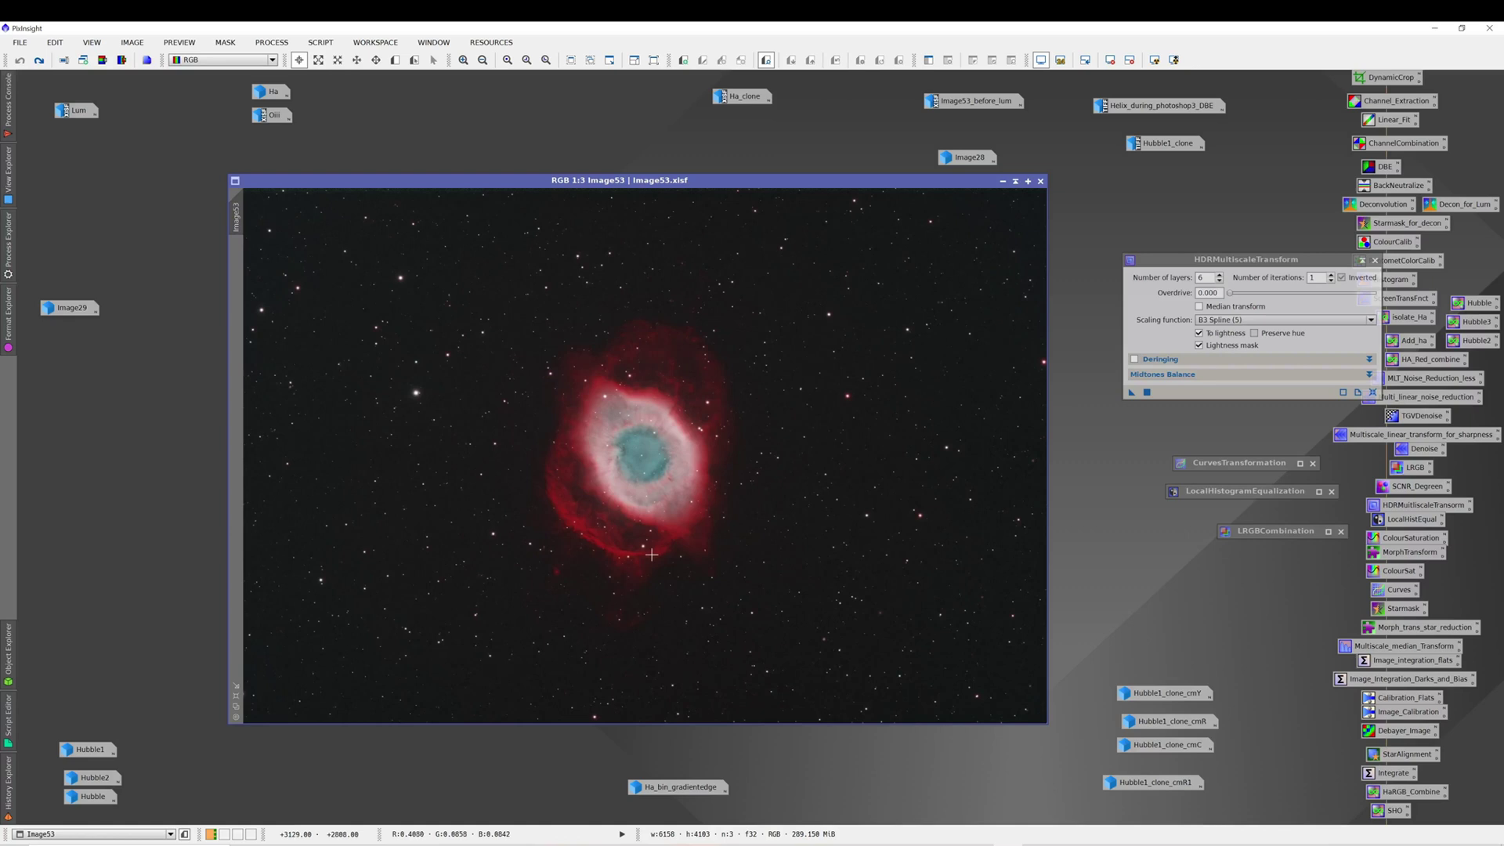
click(39, 61)
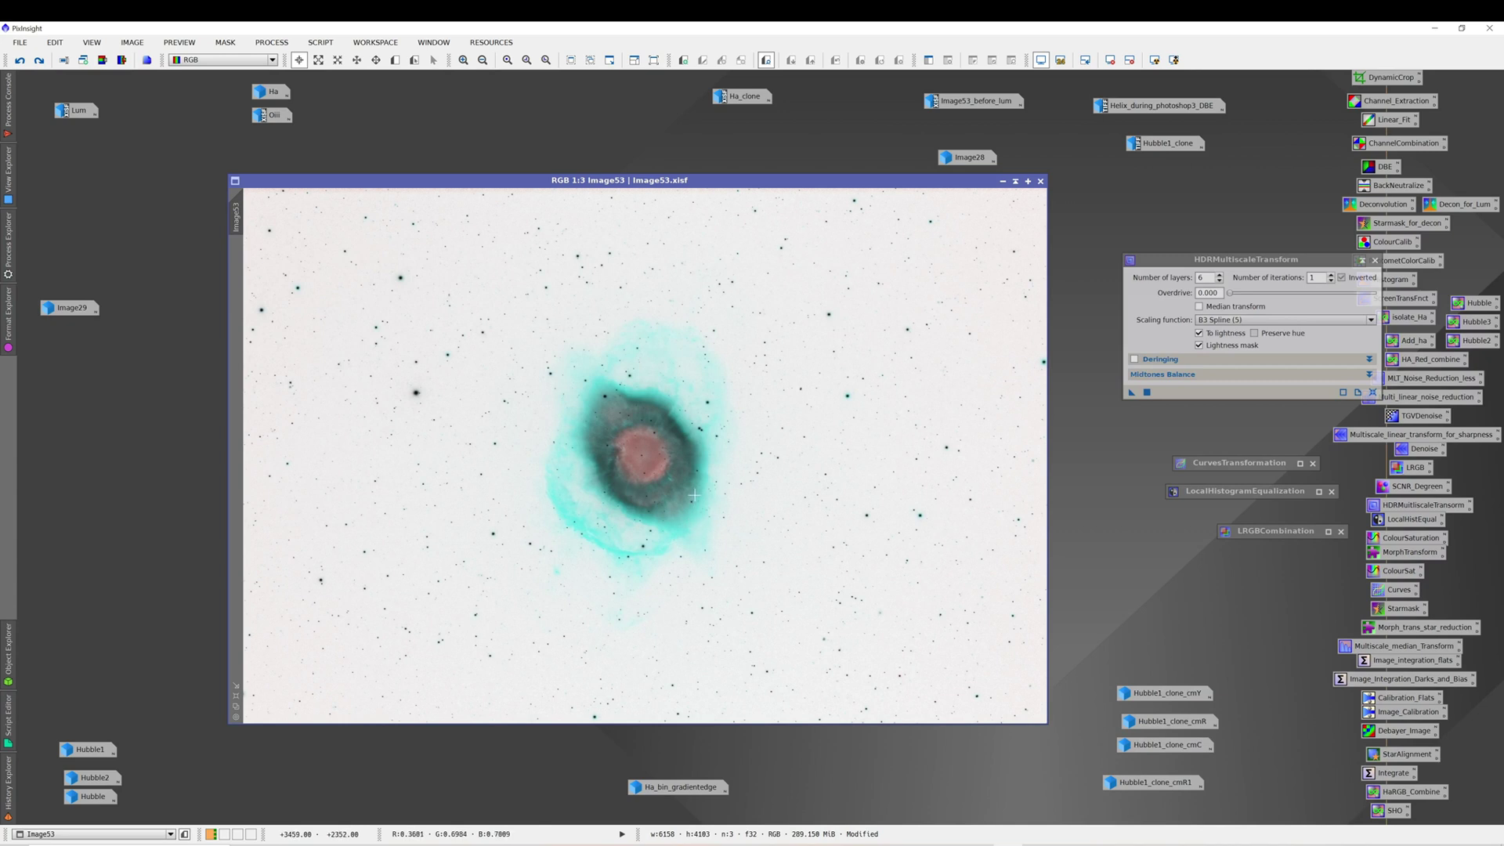
double_click(1402, 487)
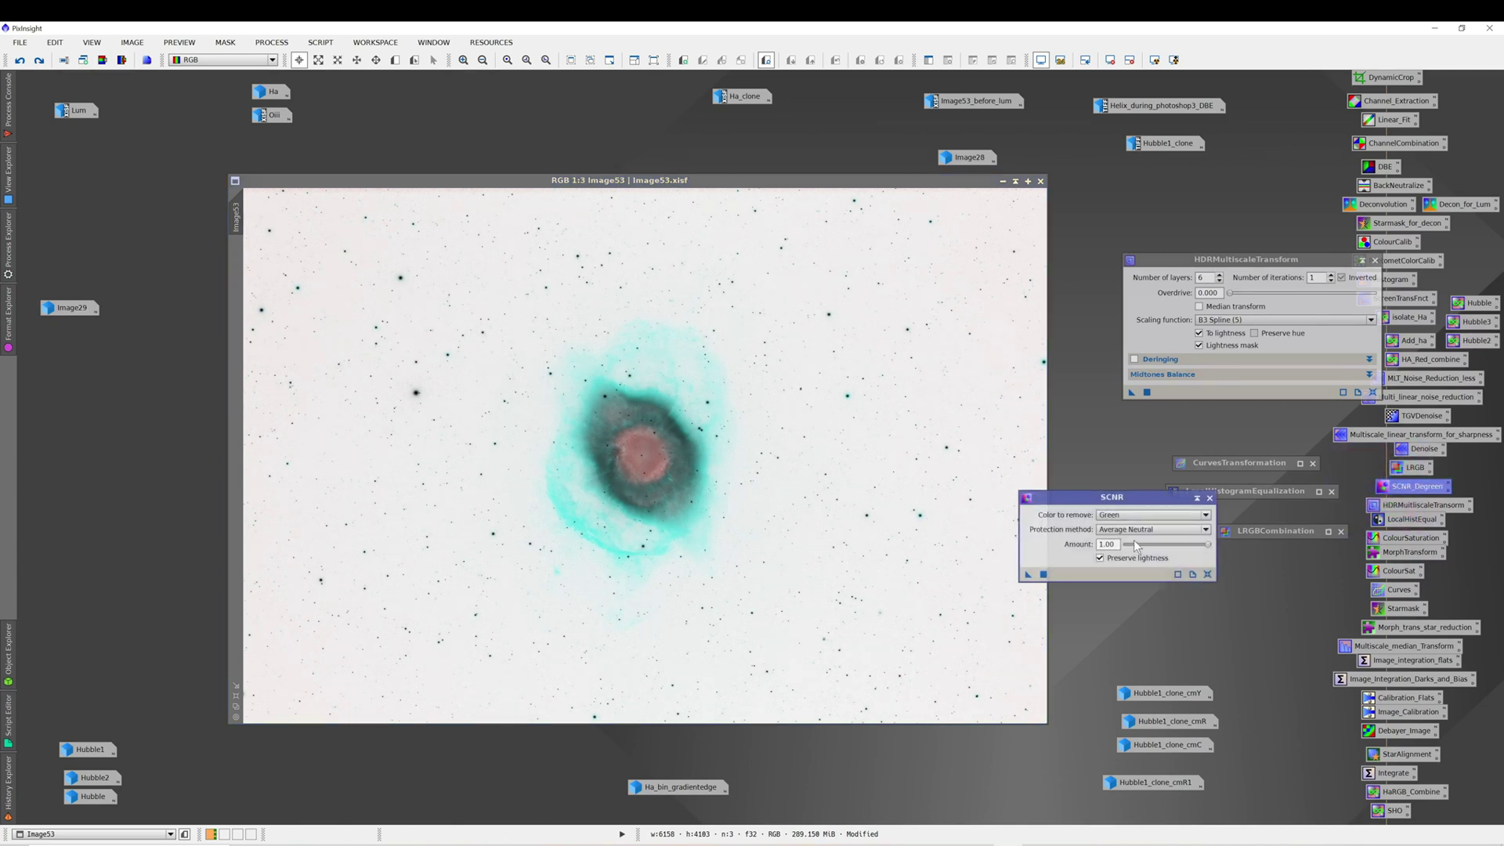
click(1209, 498)
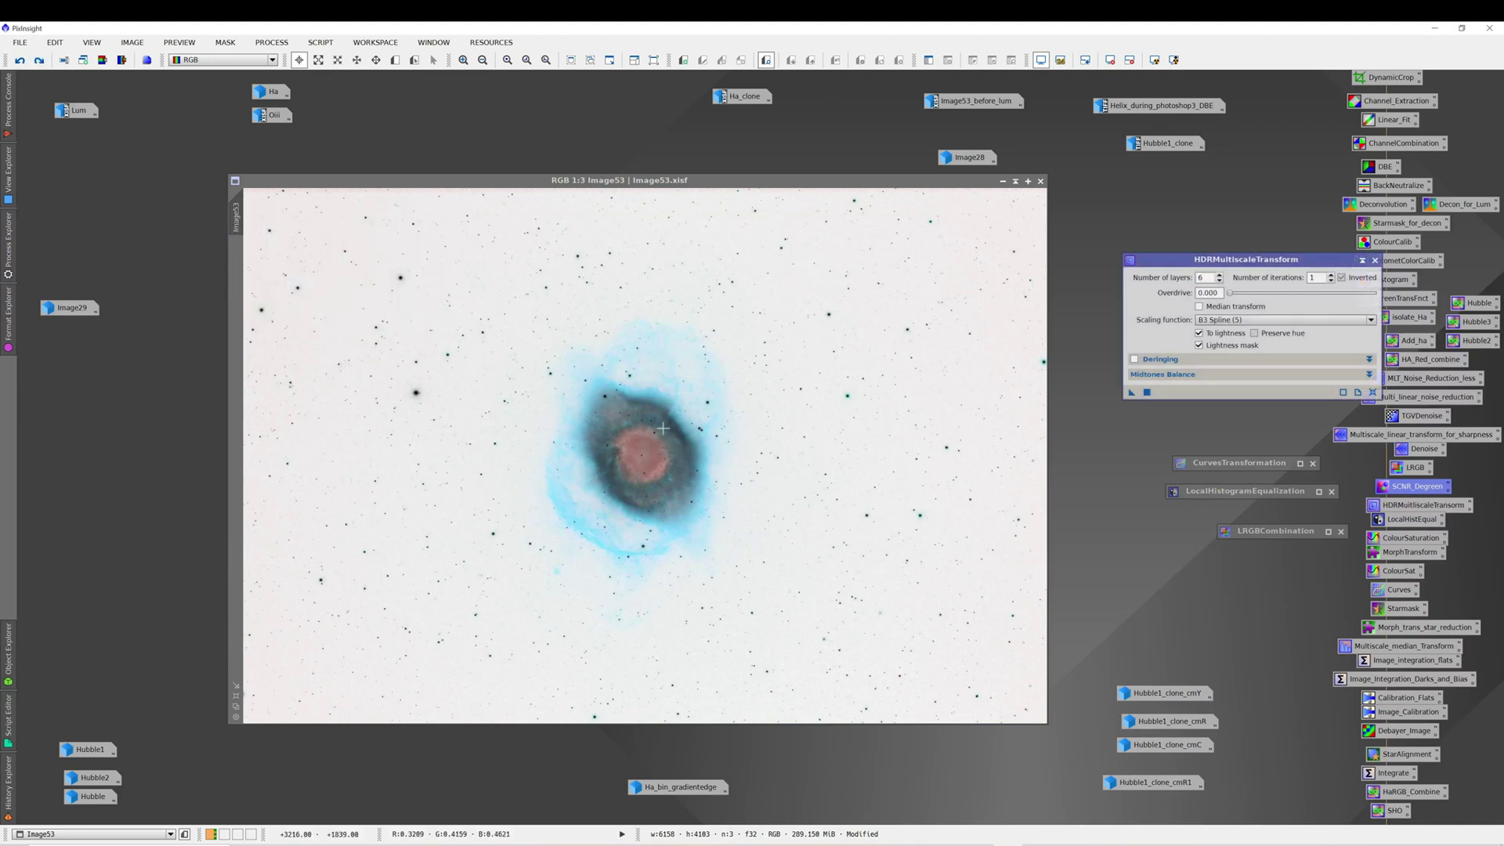
click(43, 64)
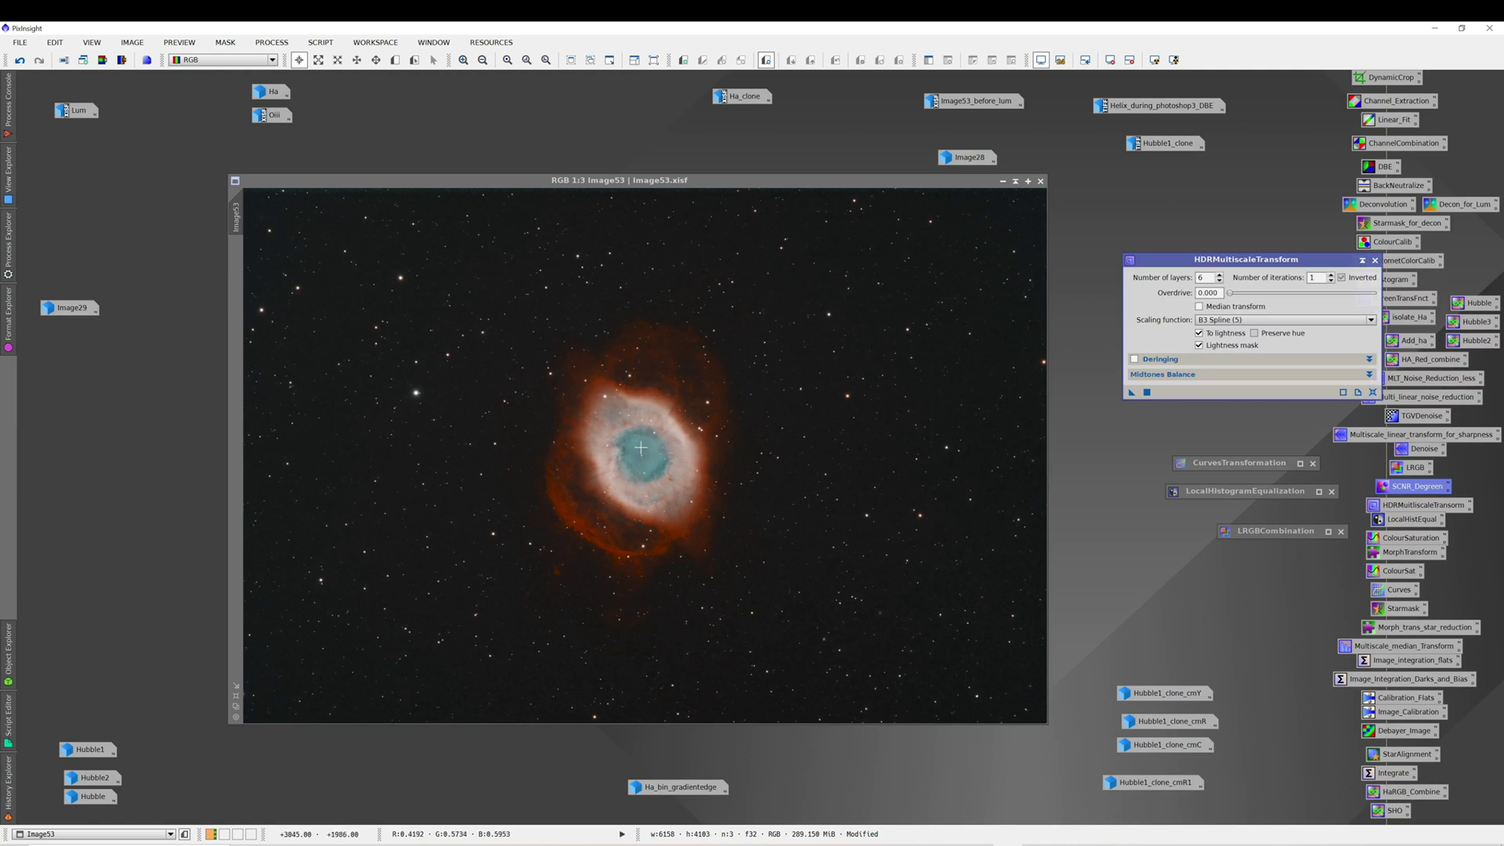
Close the HDRMultiscaleTransform panel and reopen Image53 after ColorMask reported no active image
click(1002, 181)
mouse_move(1191, 697)
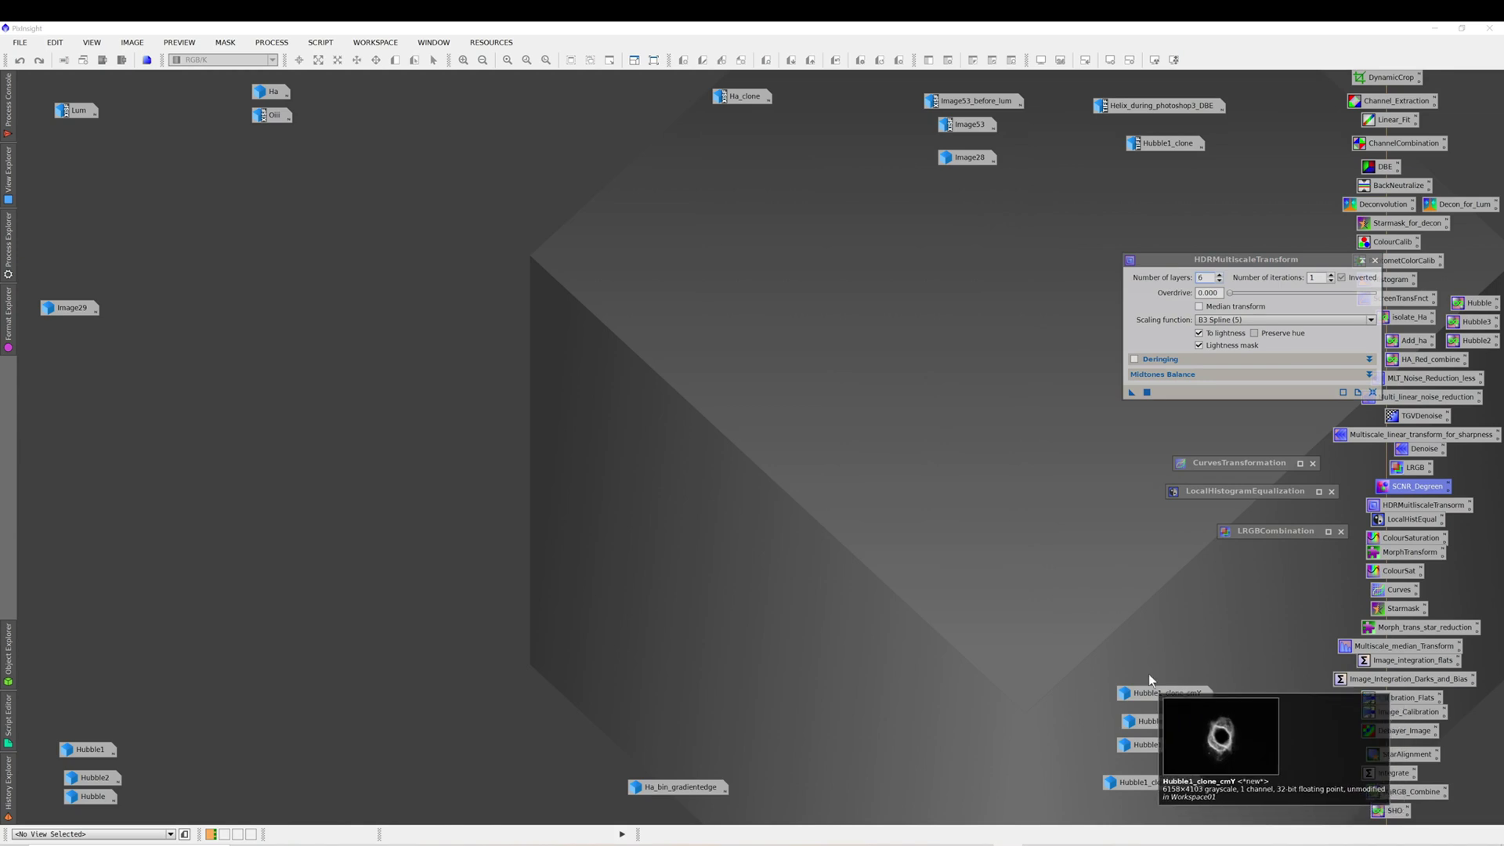
click(320, 42)
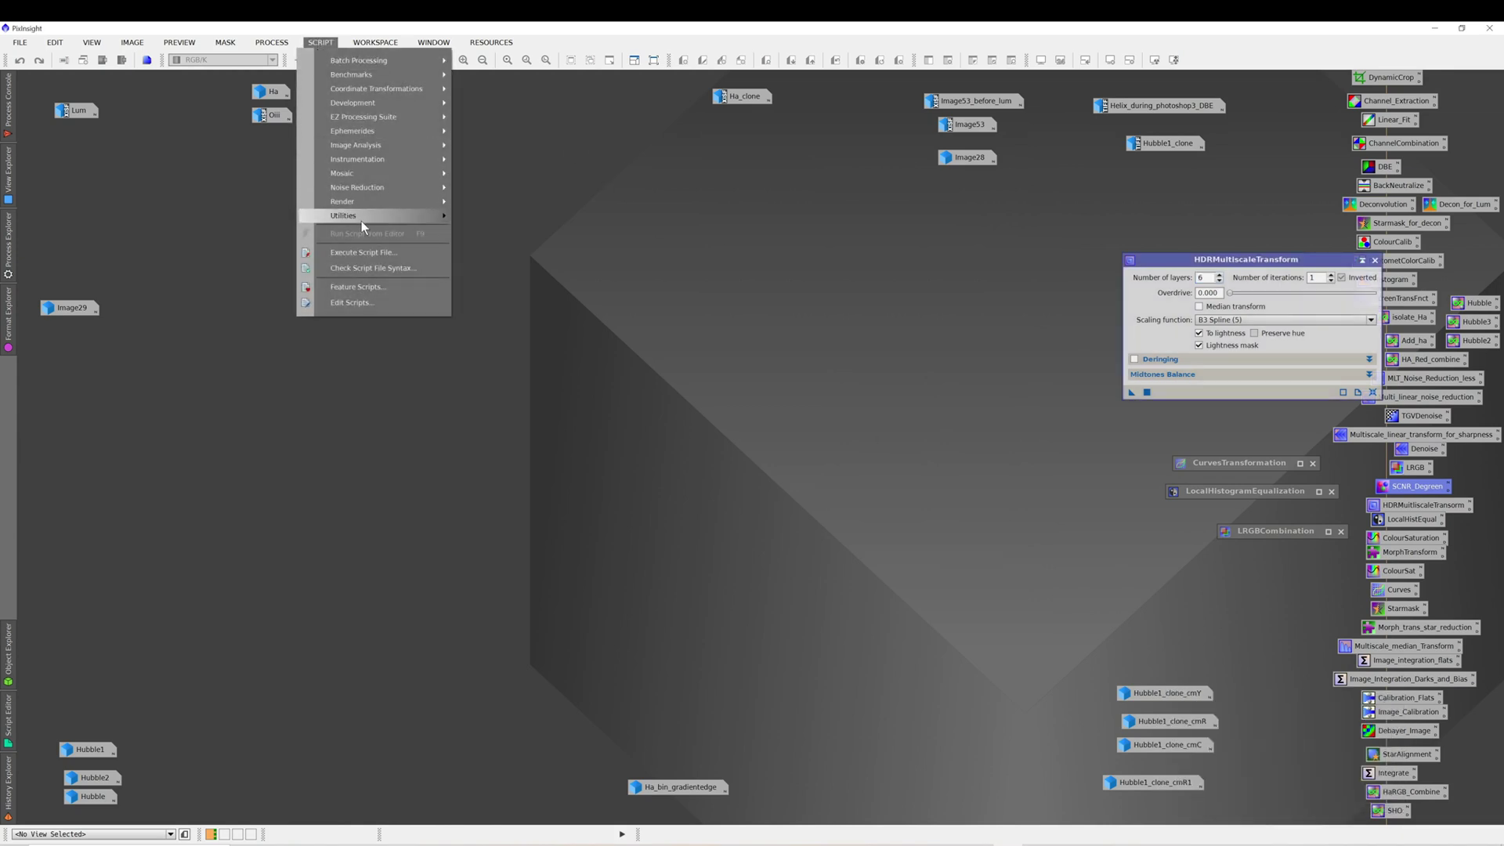
mouse_move(362, 219)
click(533, 289)
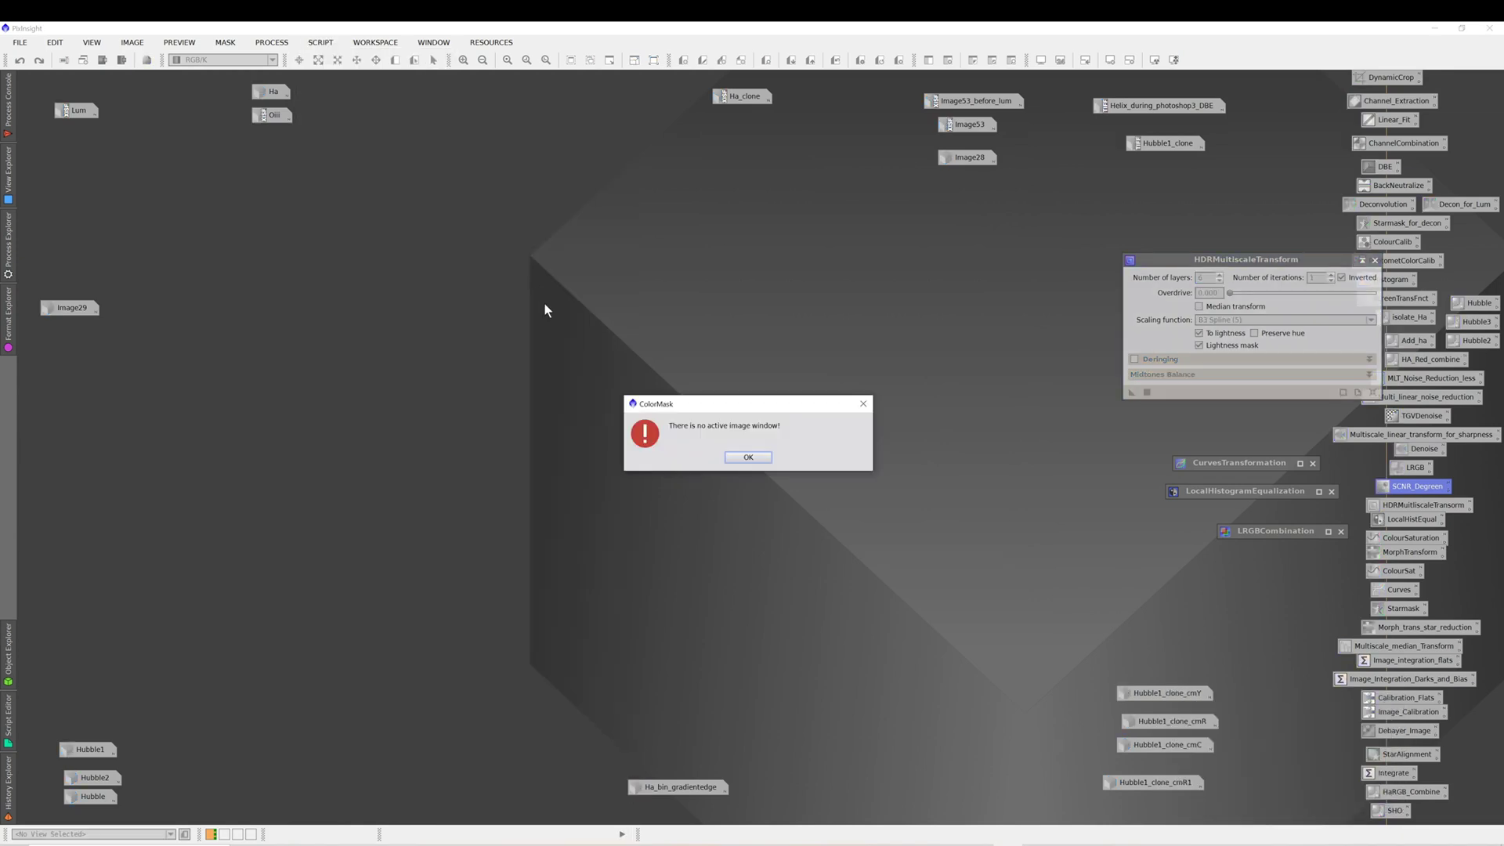
click(748, 456)
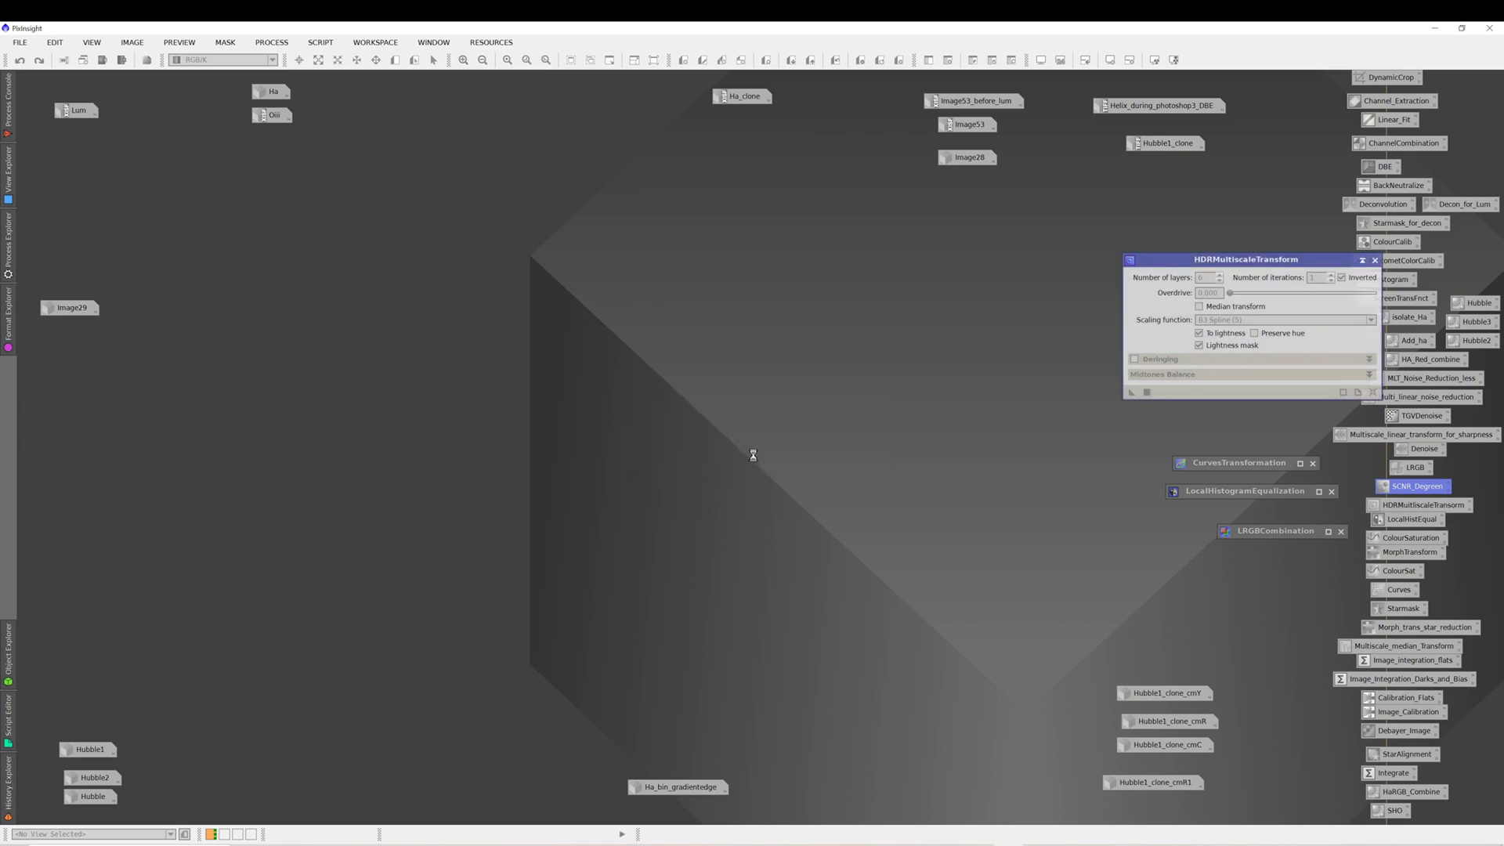
click(1375, 261)
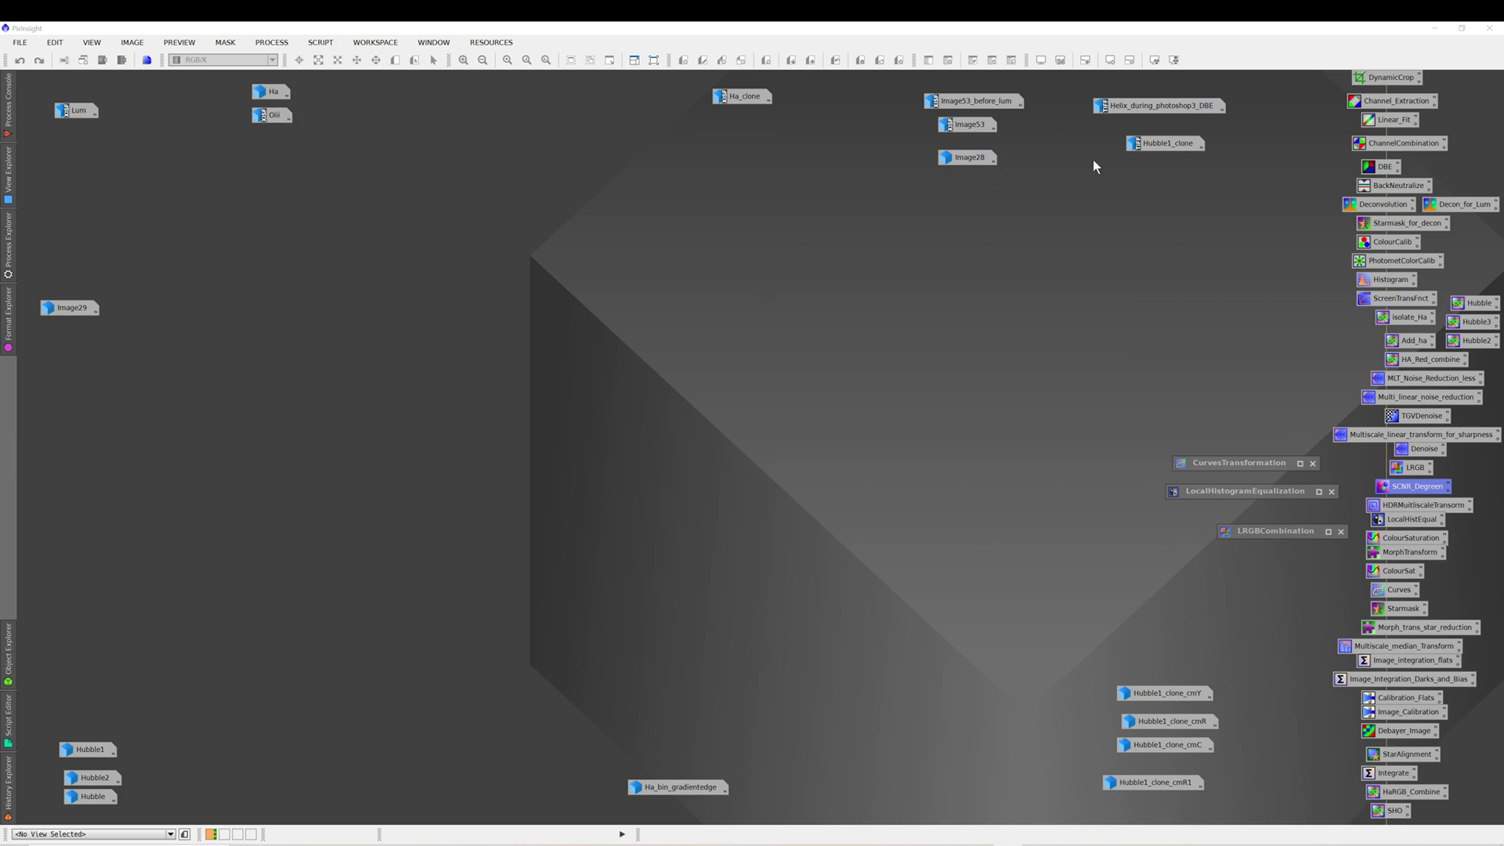
double_click(970, 125)
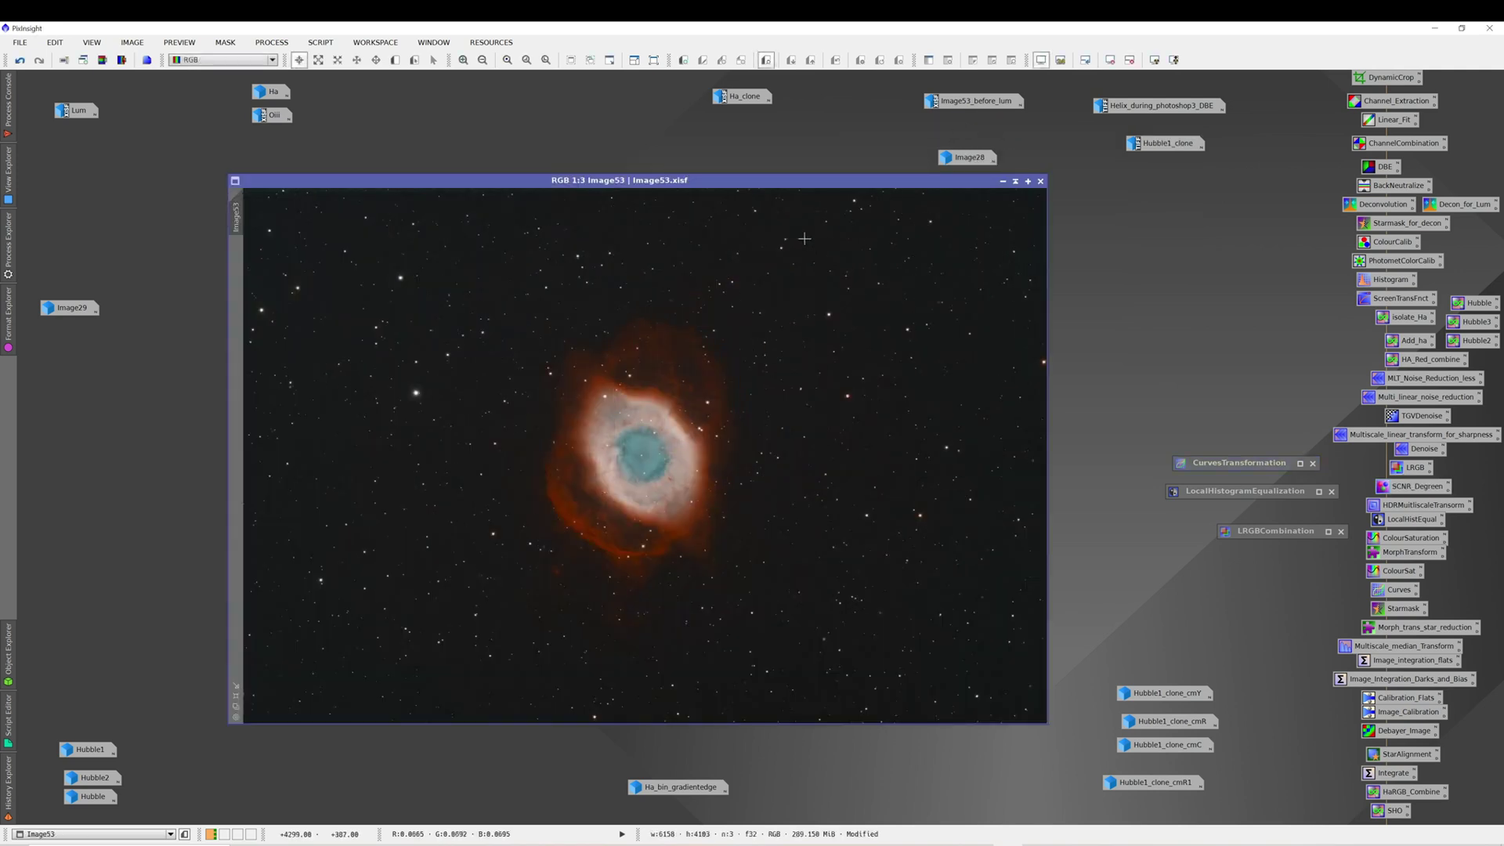
Launch the ColorMask script on Image53 and move its dialog beside the image
click(320, 42)
mouse_move(352, 217)
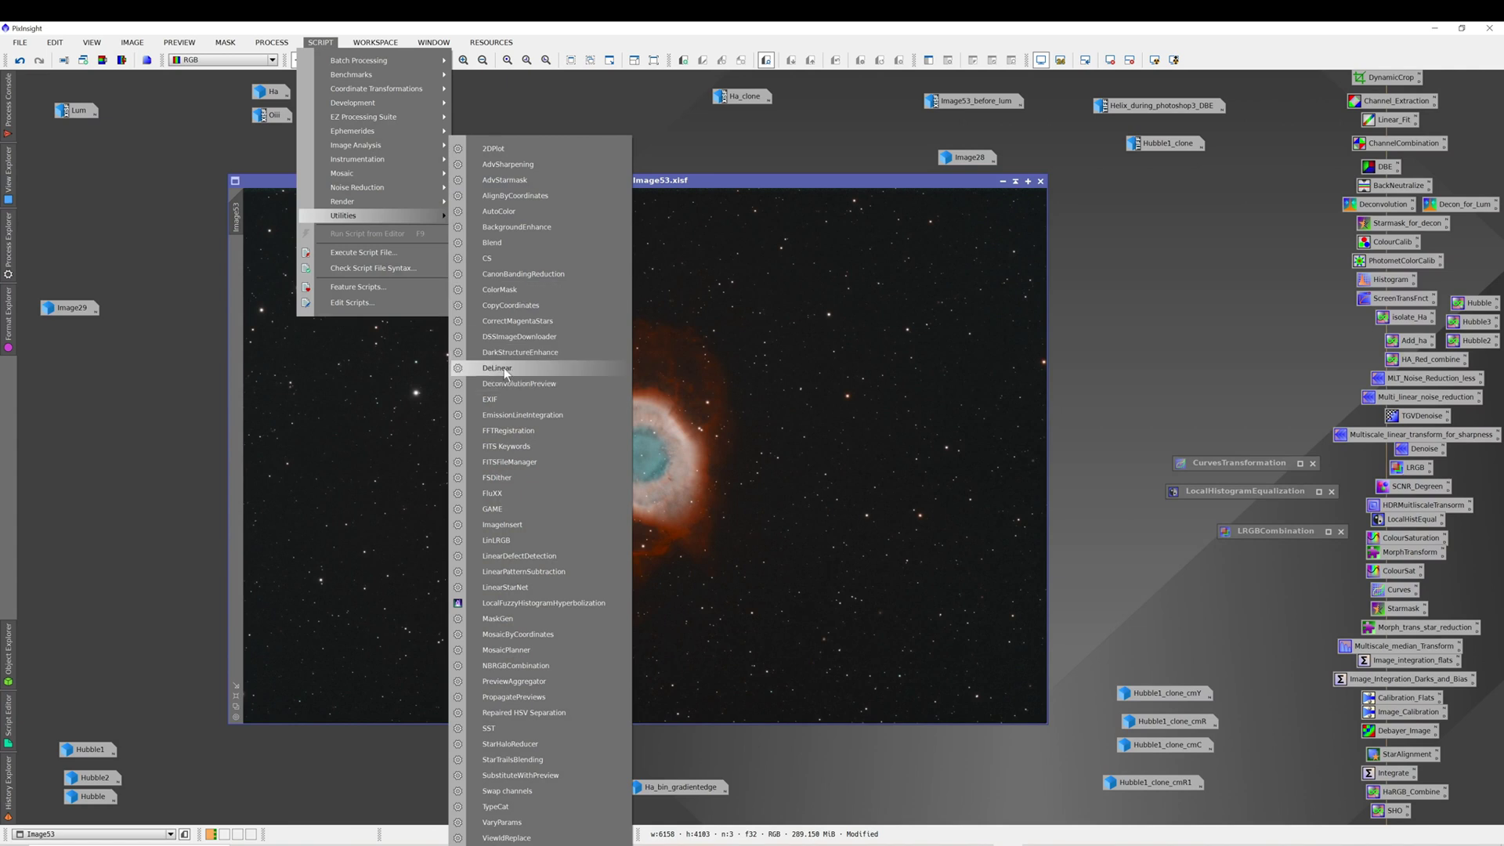
click(507, 289)
drag(767, 262, 1188, 184)
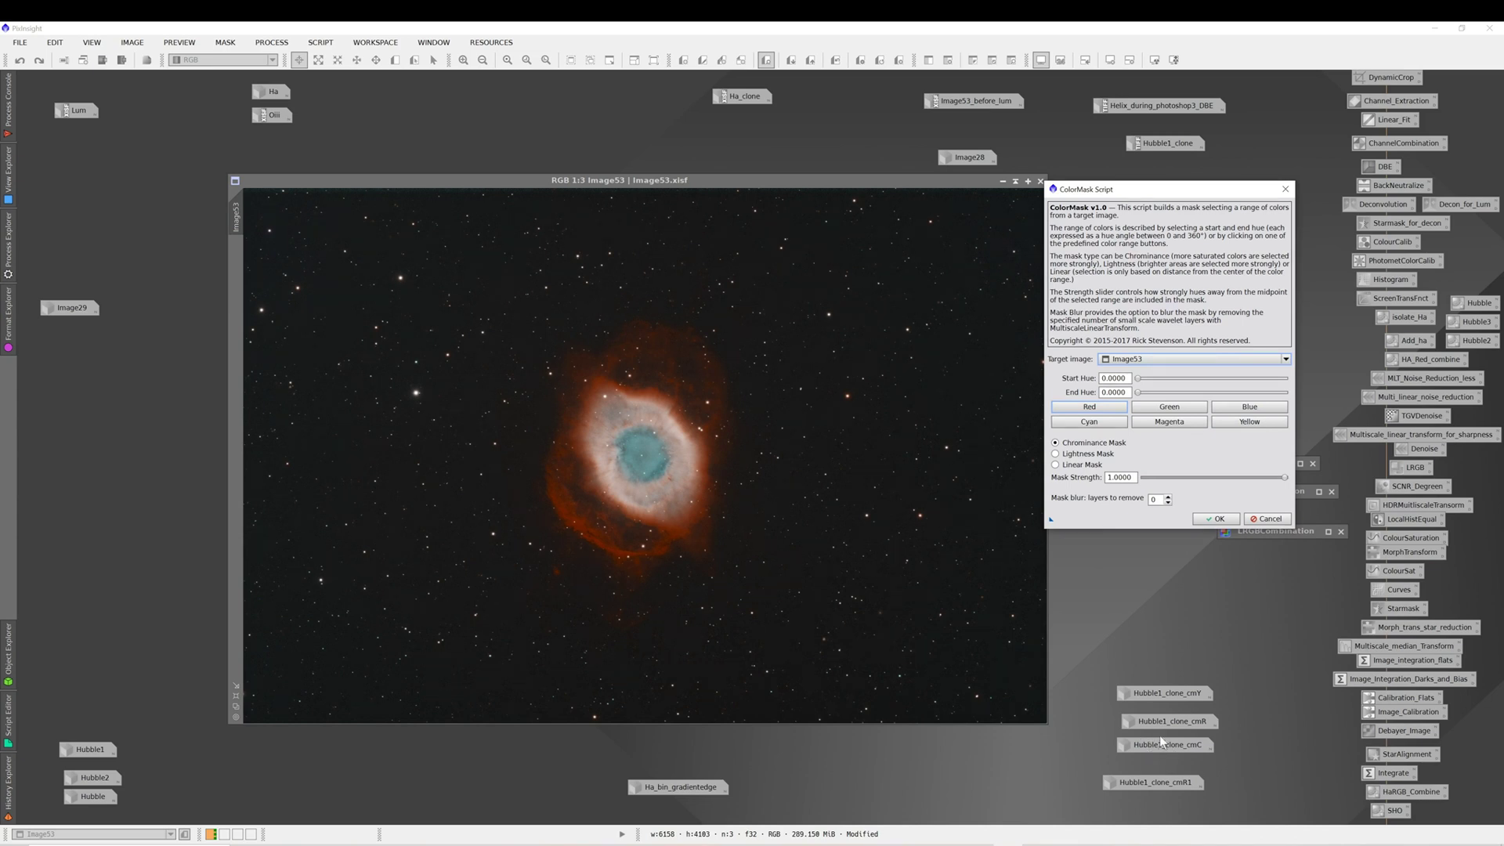
Open the Hubble1_clone_cmC chrominance mask, apply it to Image53, and move its window aside
click(1265, 518)
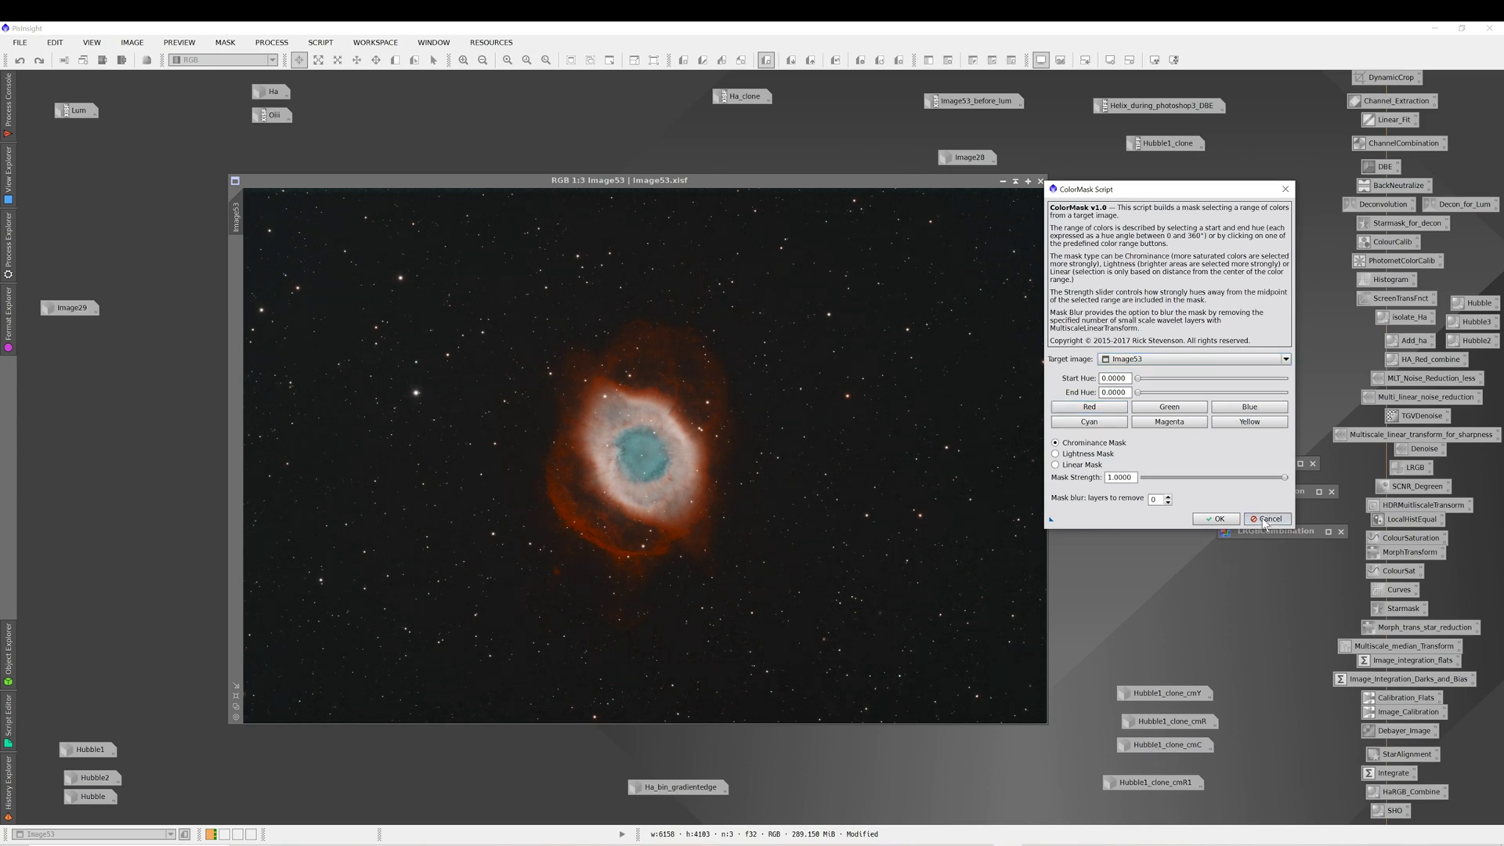
double_click(1164, 744)
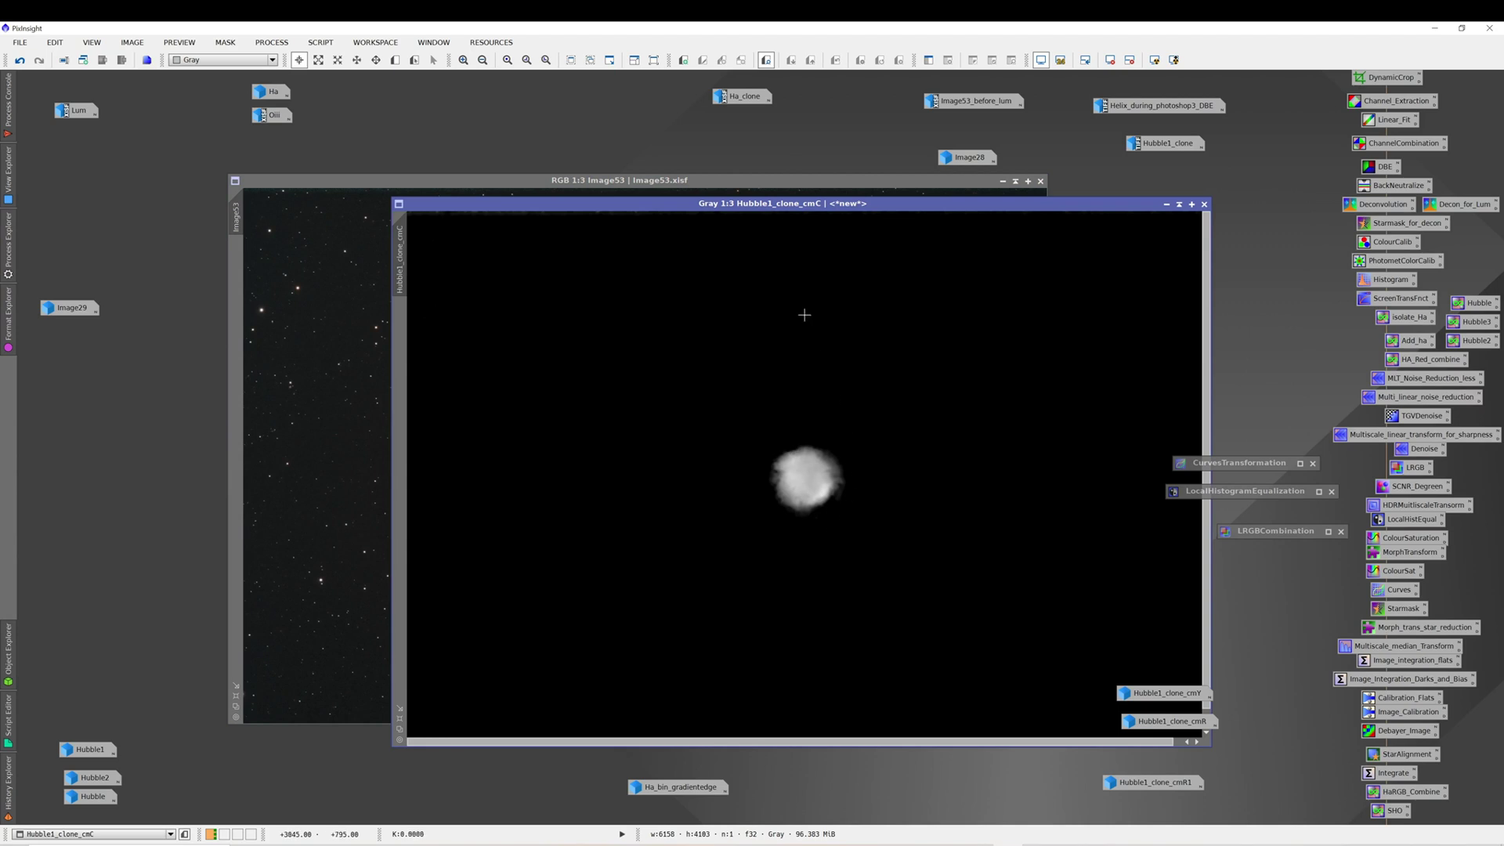
mouse_move(796, 206)
mouse_down()
mouse_move(655, 217)
mouse_move(636, 191)
mouse_move(823, 201)
mouse_up()
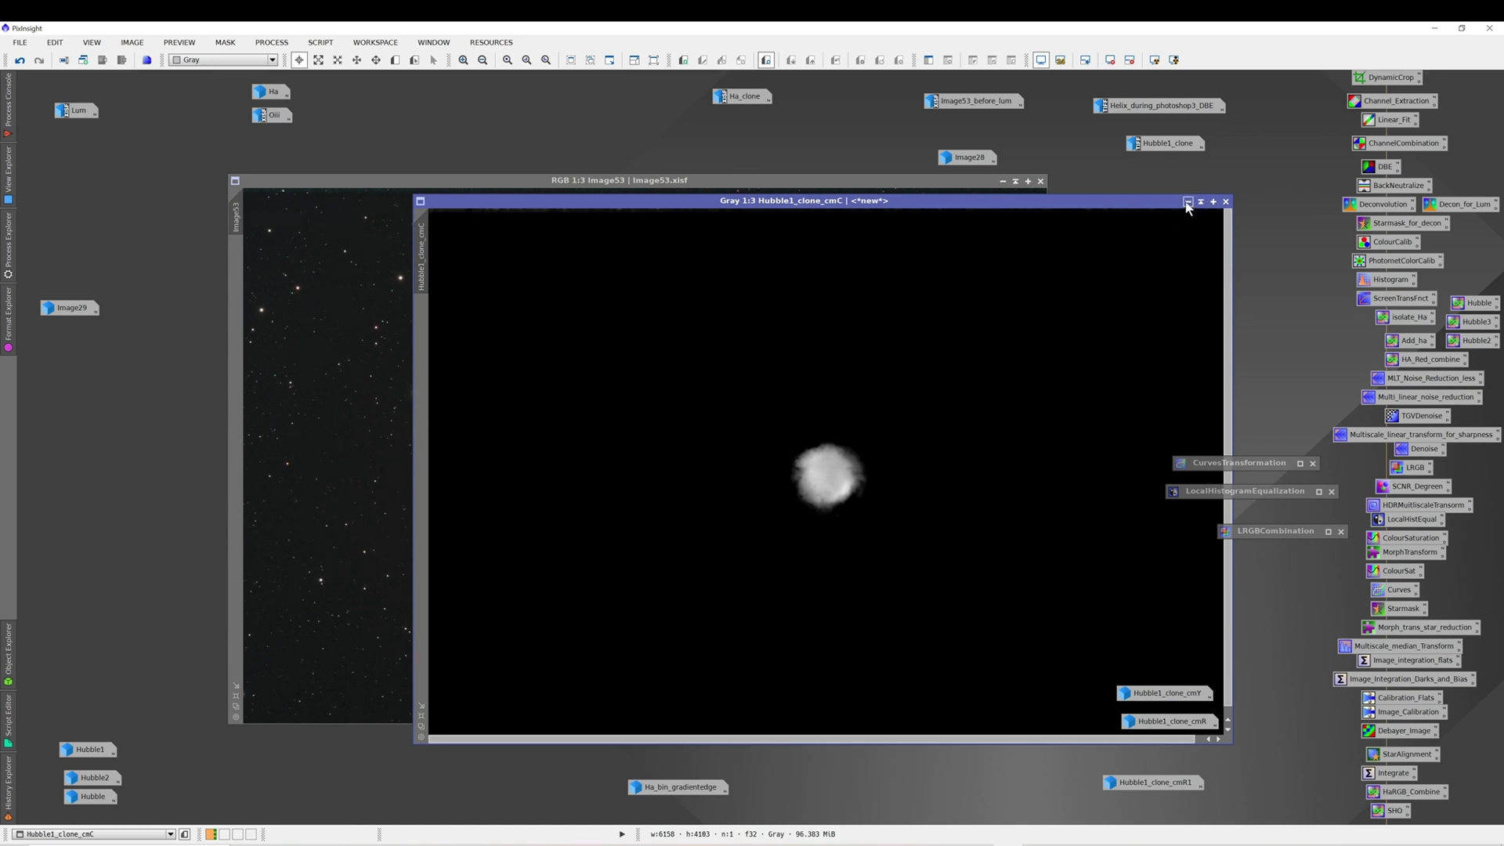
drag(424, 258, 242, 327)
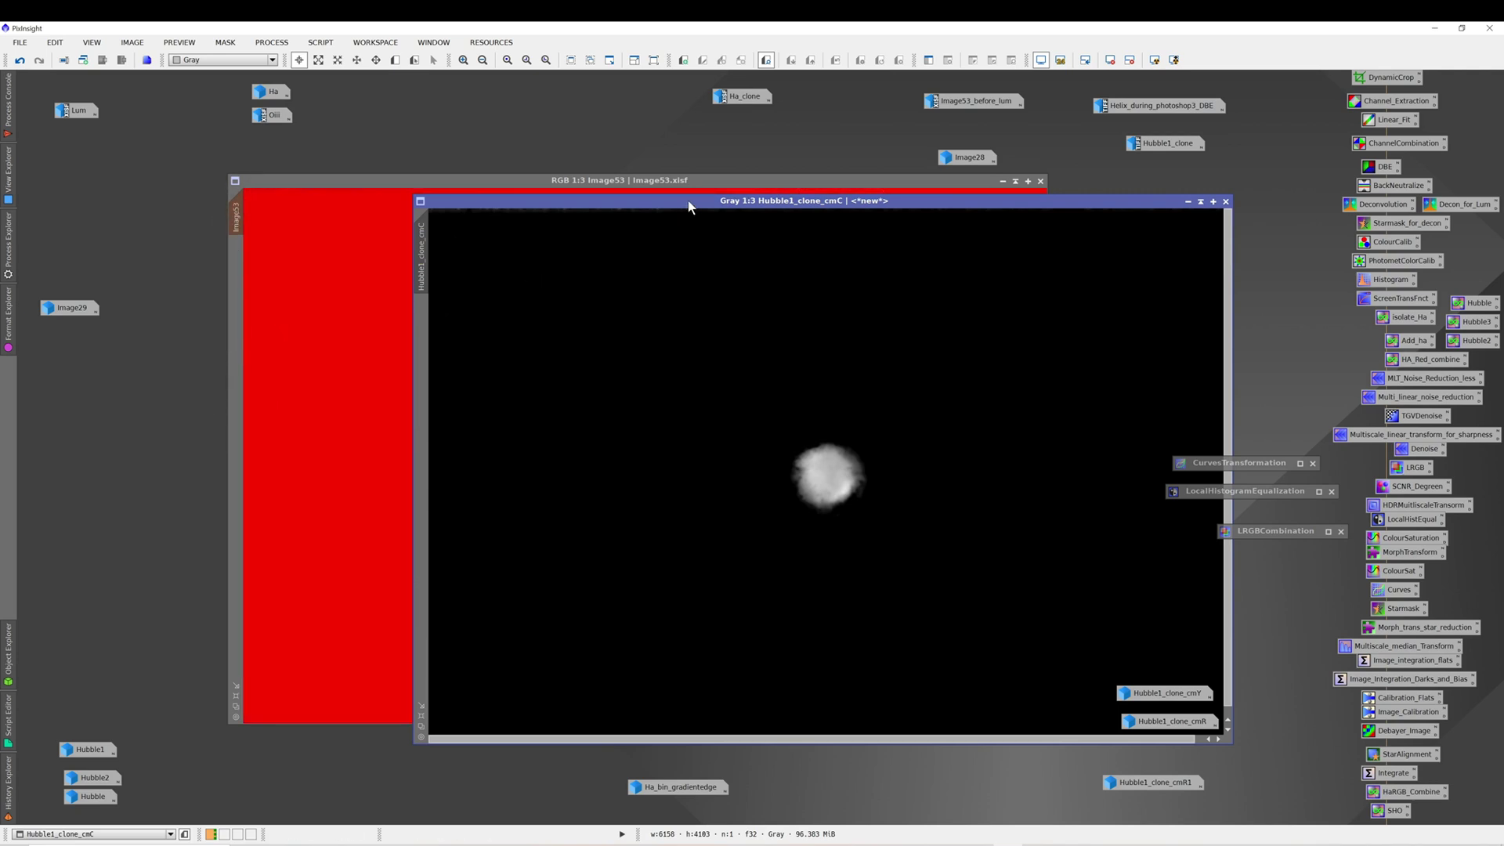
drag(688, 206, 767, 627)
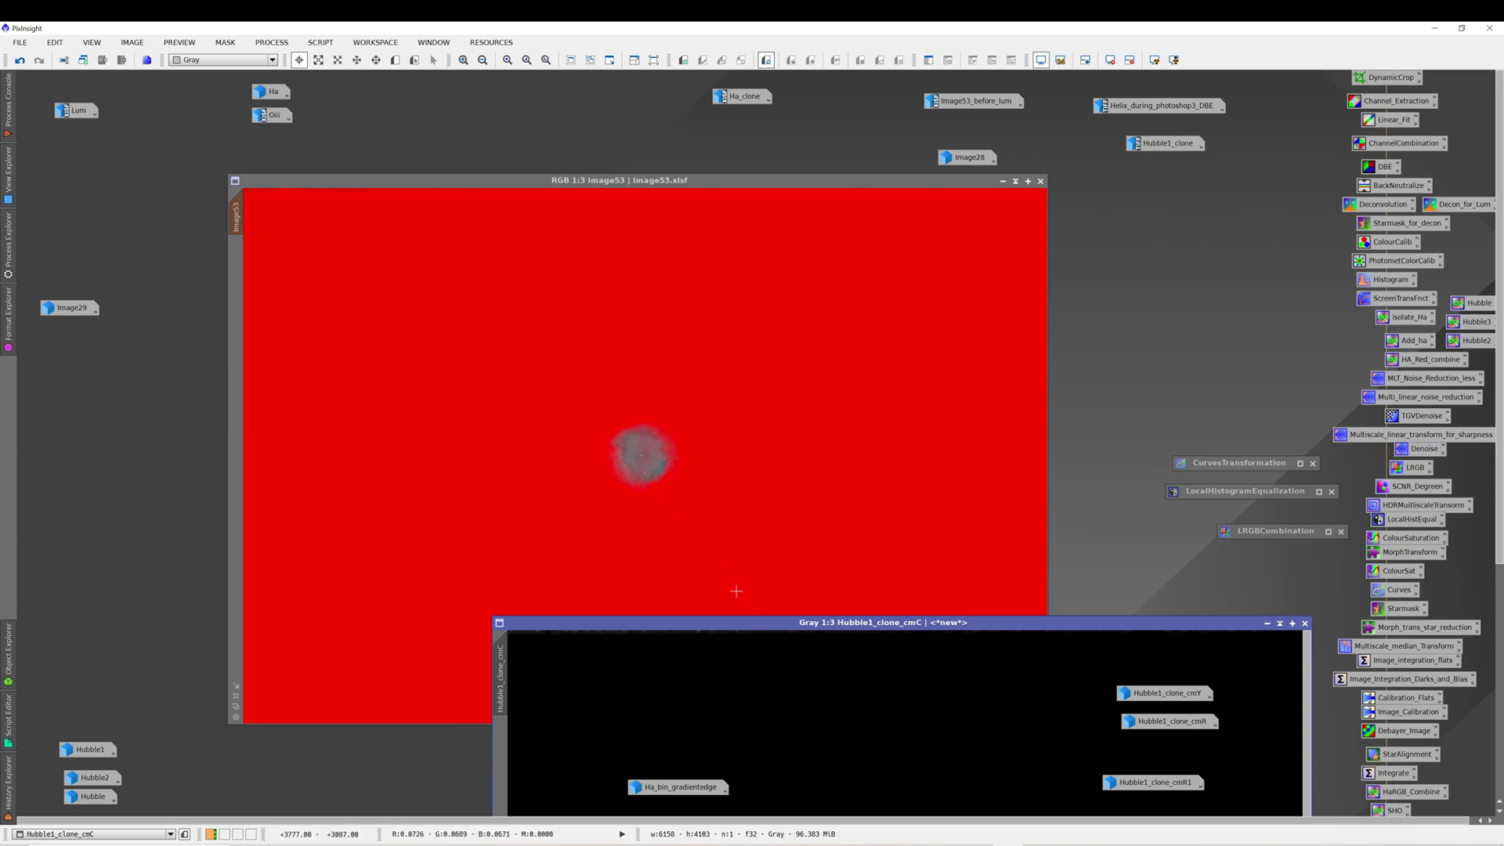
drag(748, 625, 652, 235)
Remove the mask from Image53 and iconize the Hubble1_clone_cmC window
click(363, 198)
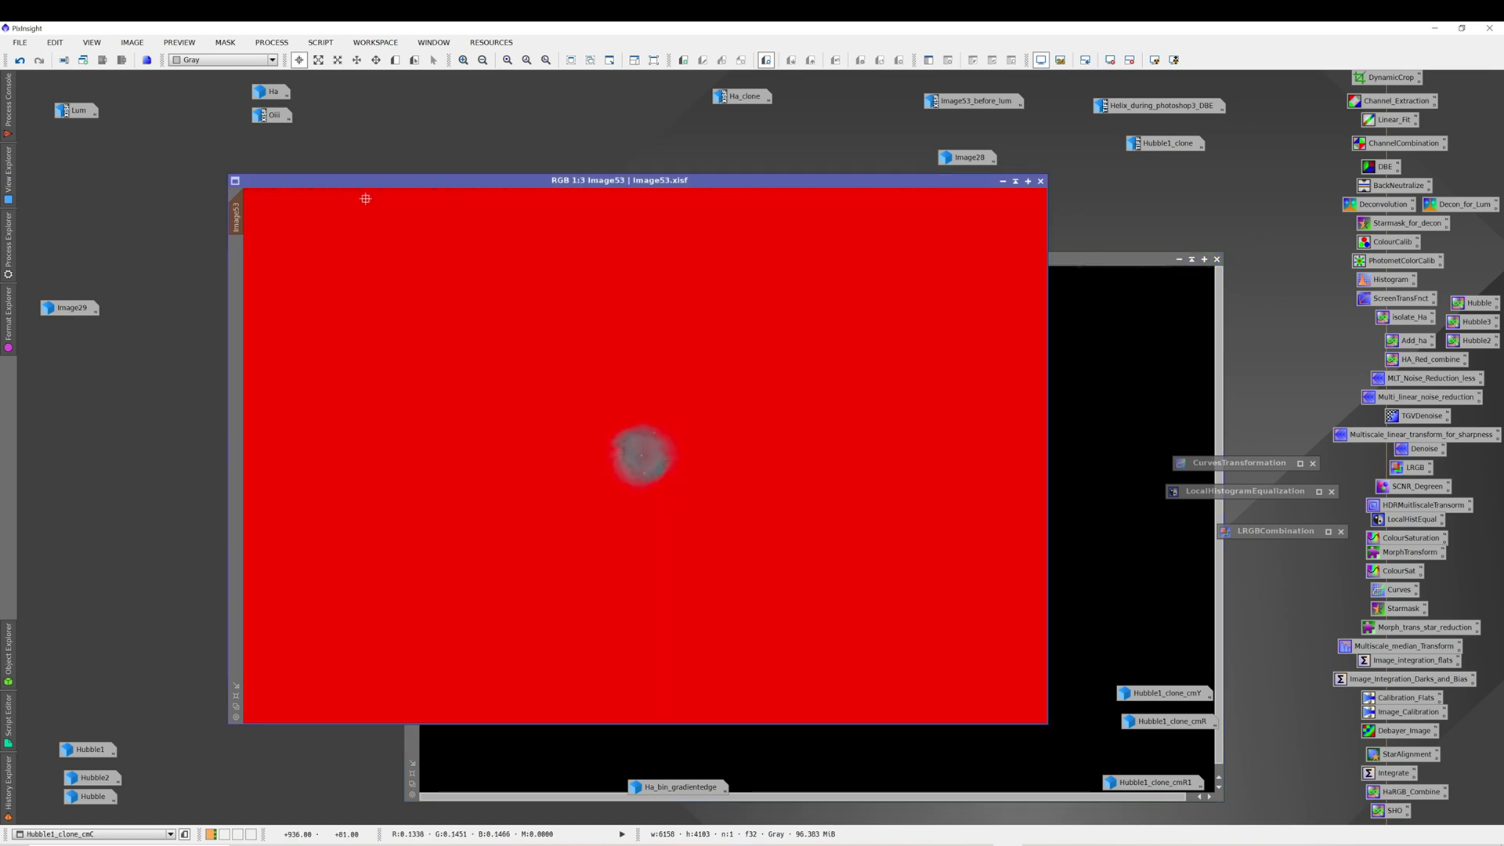
click(227, 42)
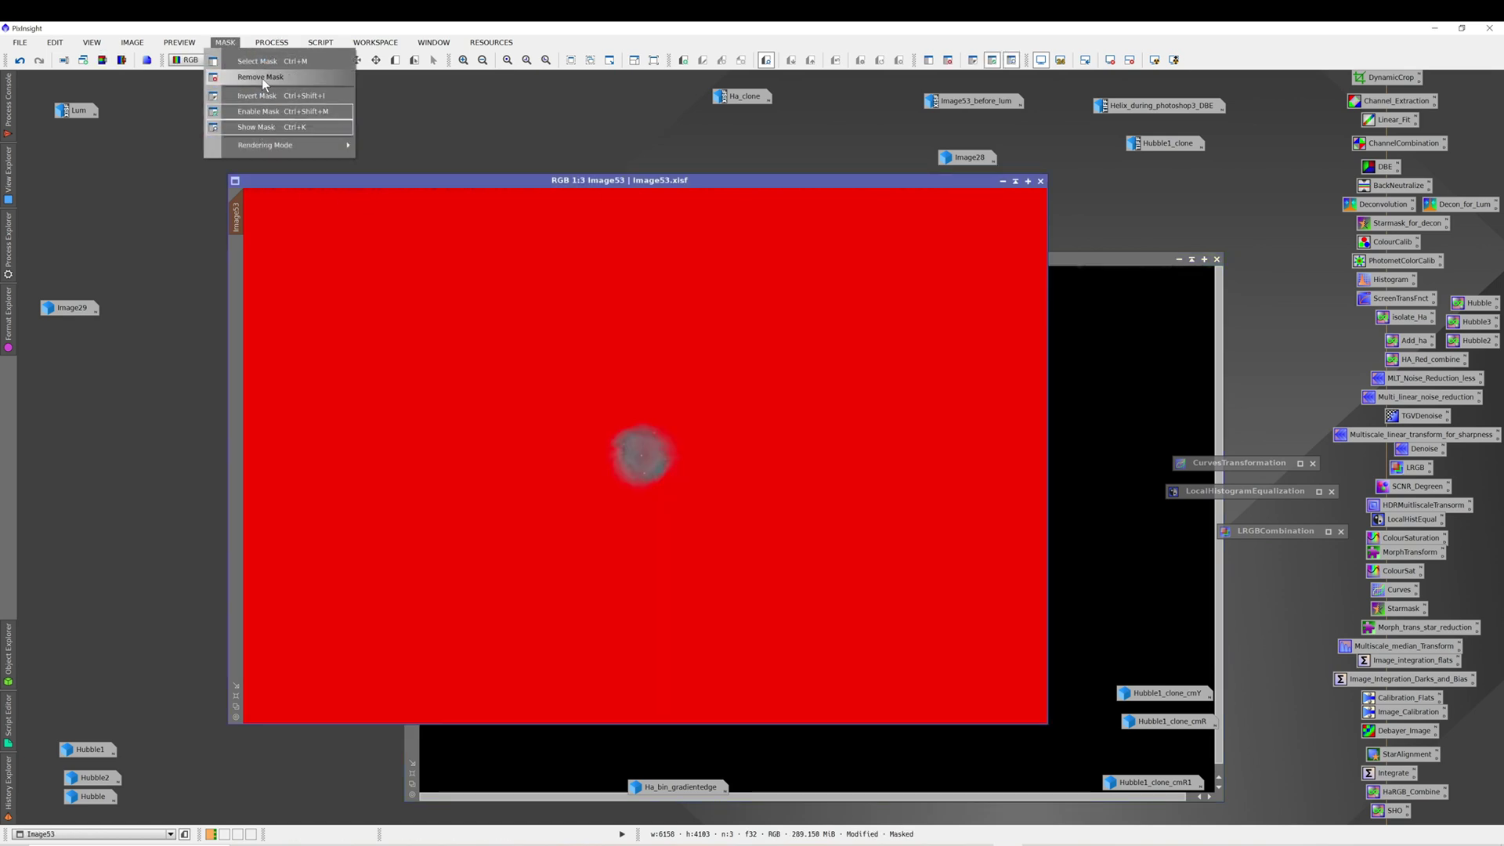
click(262, 78)
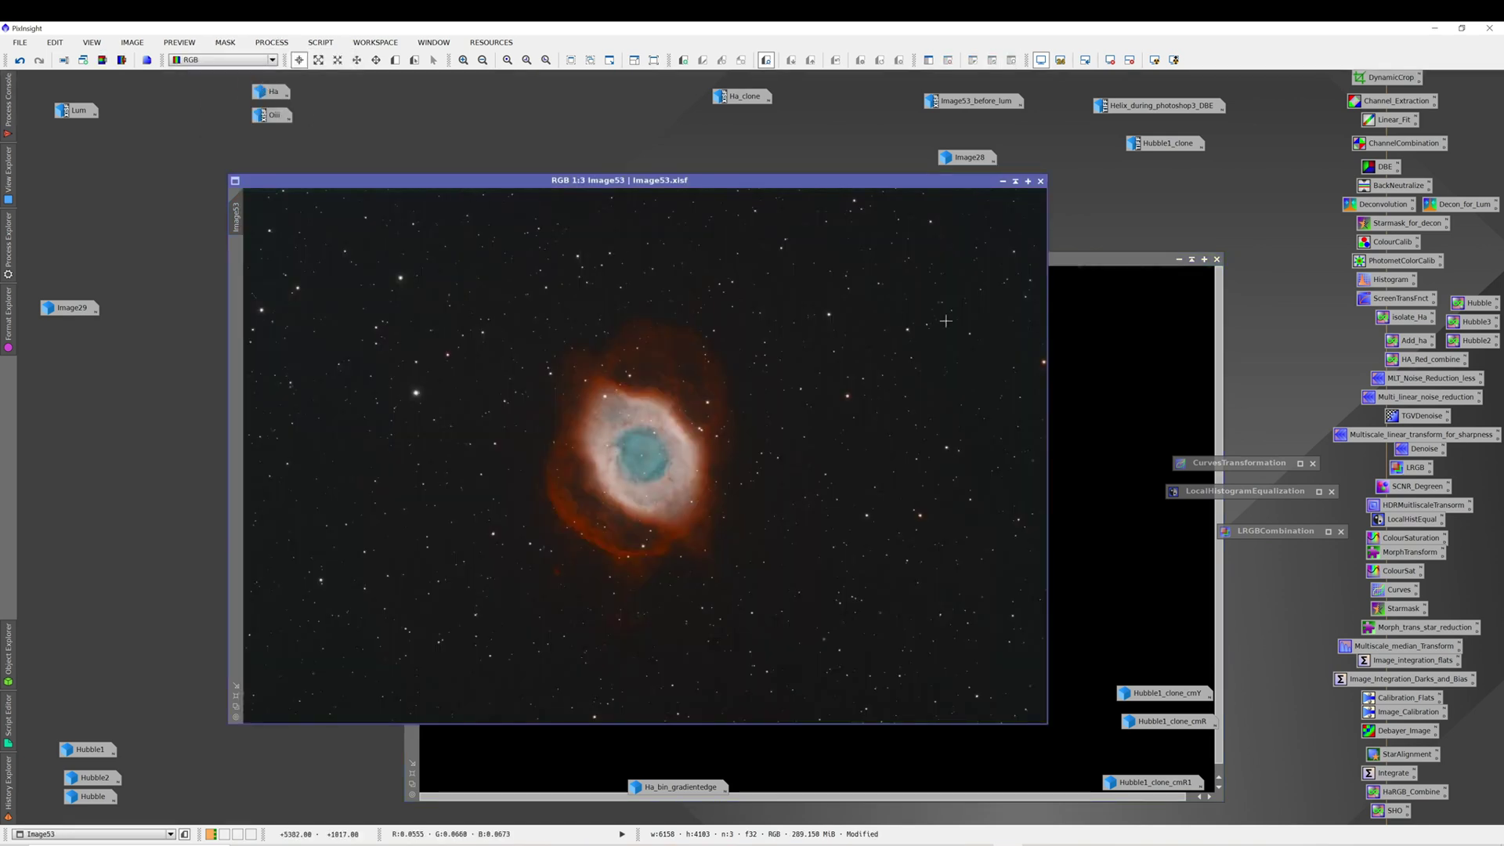
click(1179, 259)
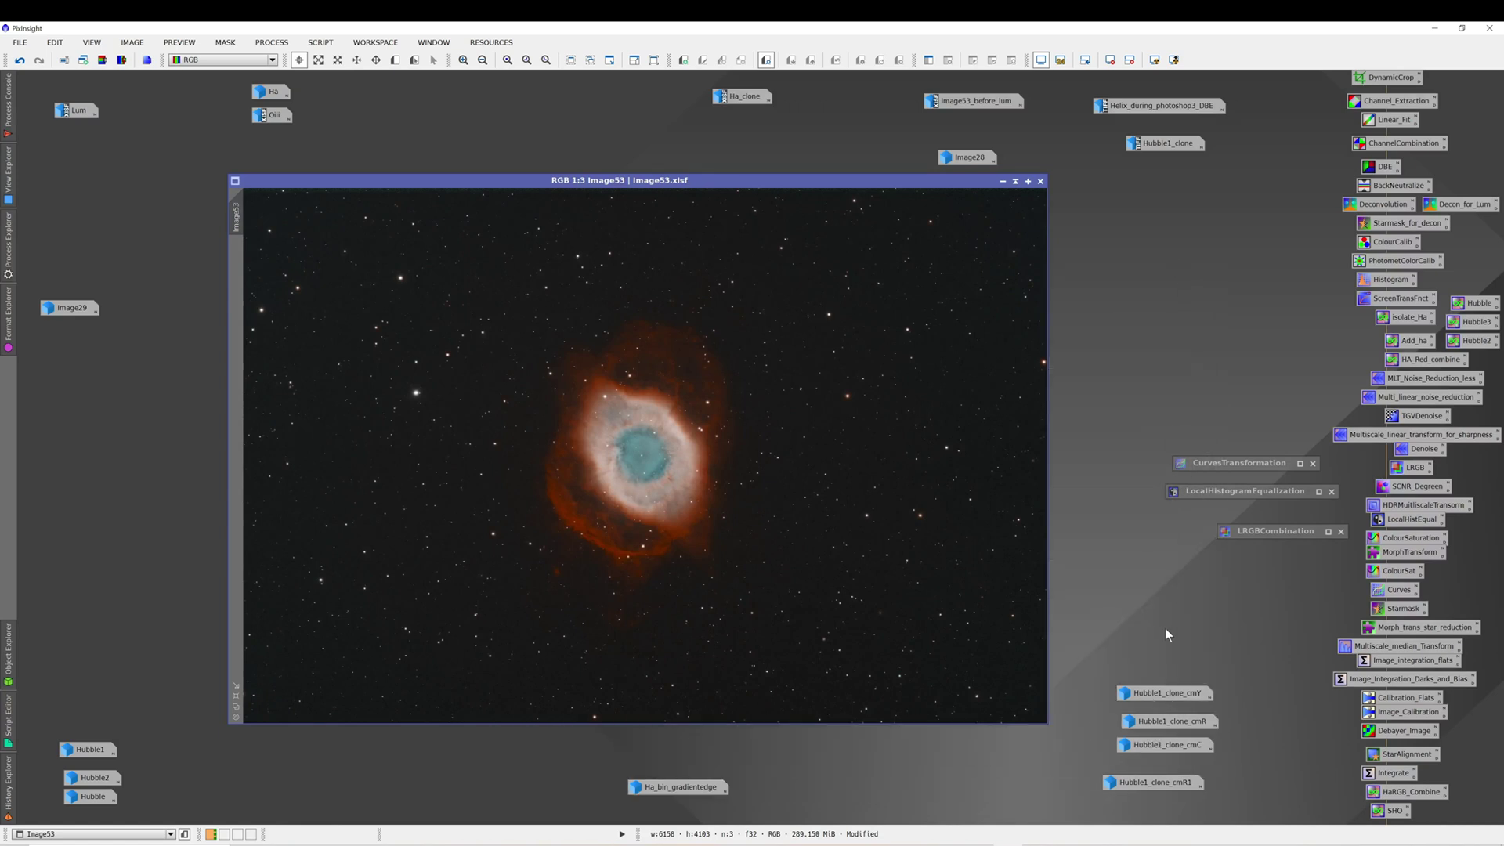
double_click(1189, 721)
double_click(1177, 693)
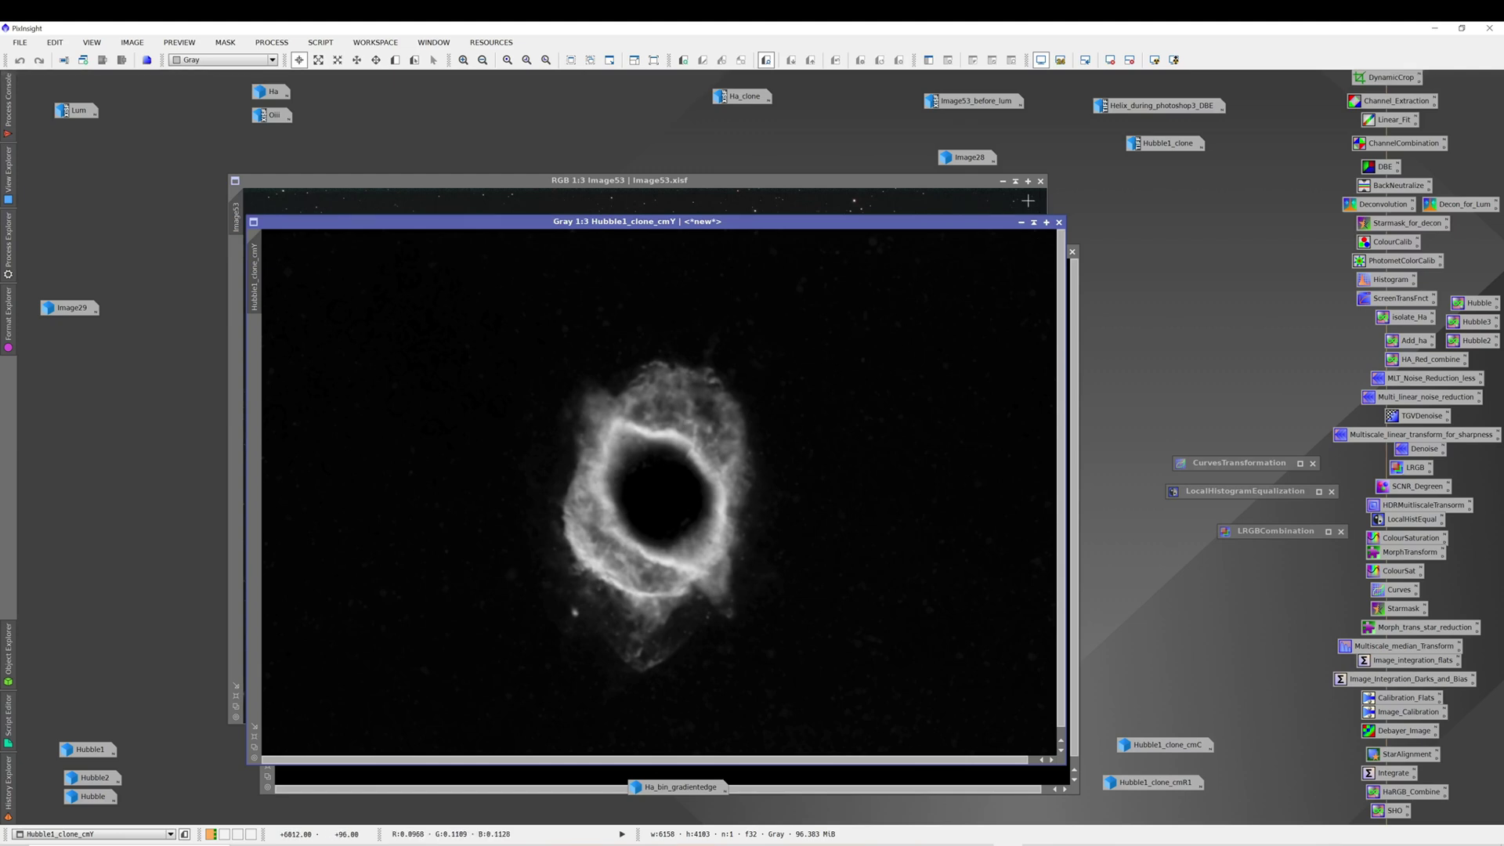
click(1020, 223)
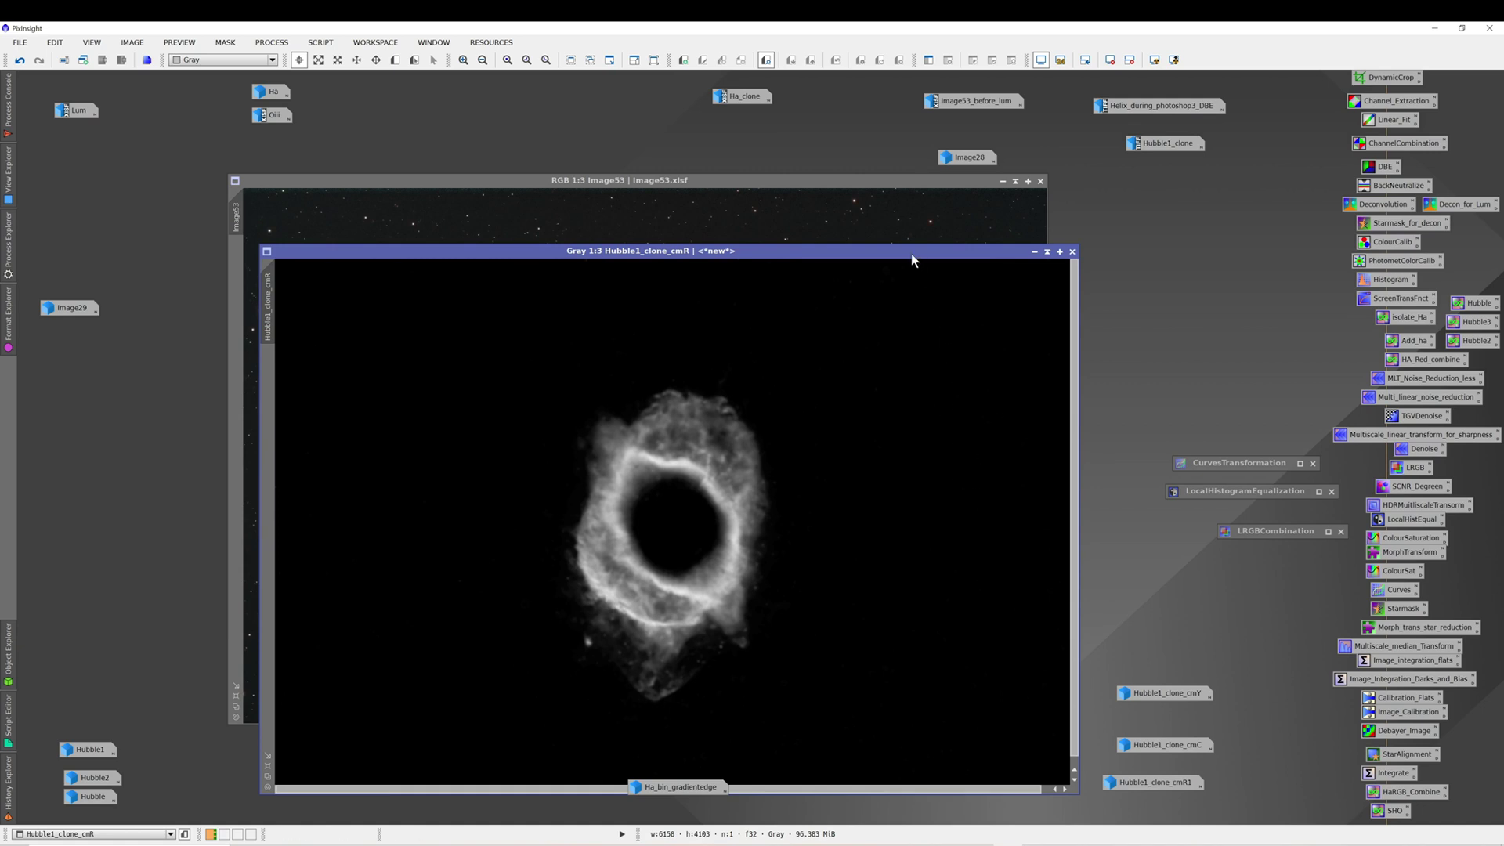
drag(919, 250, 877, 176)
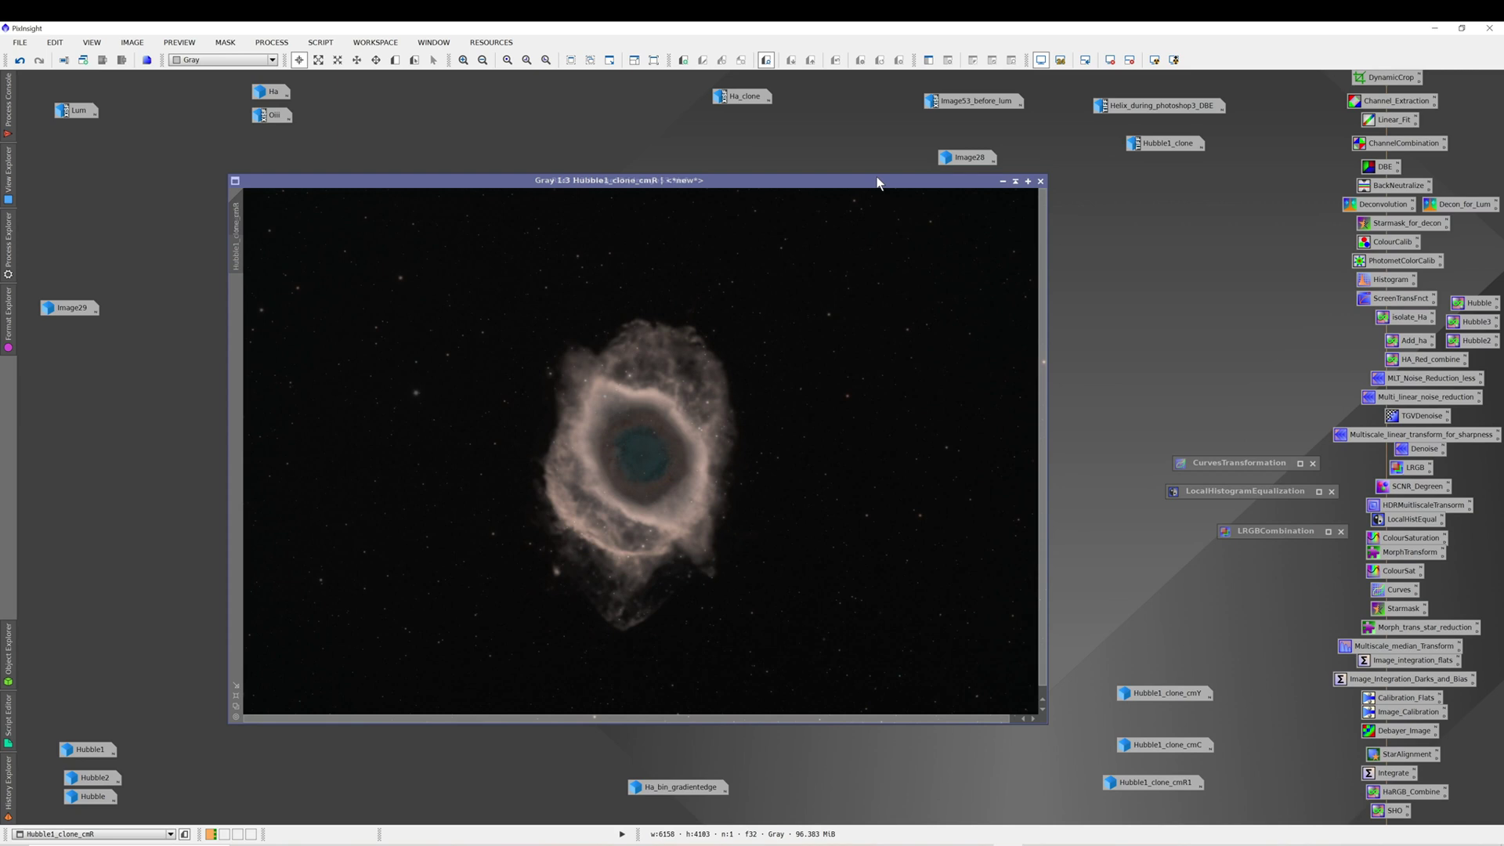
drag(878, 185, 958, 213)
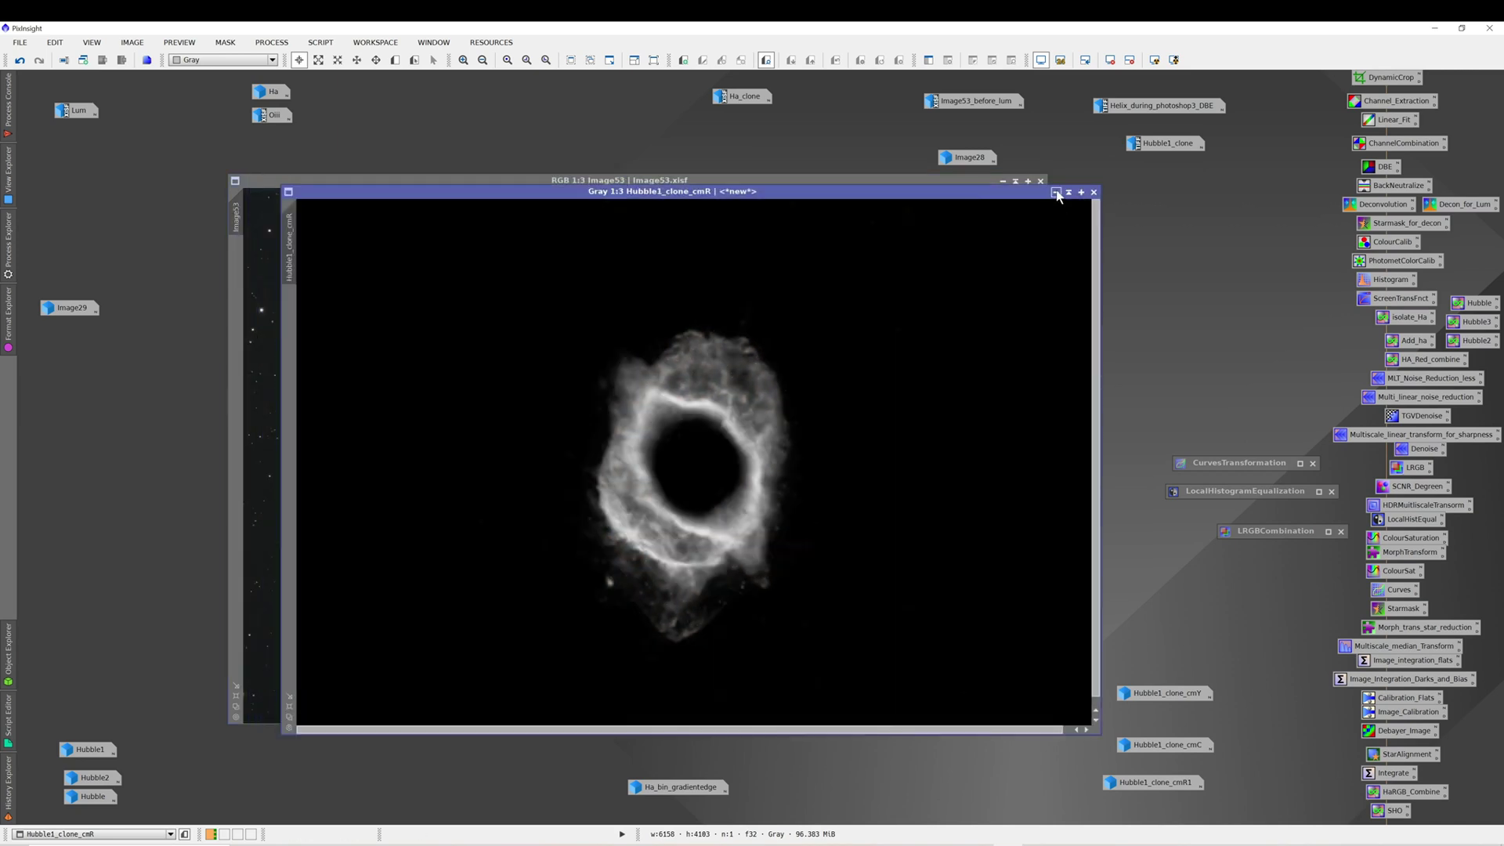
click(1058, 209)
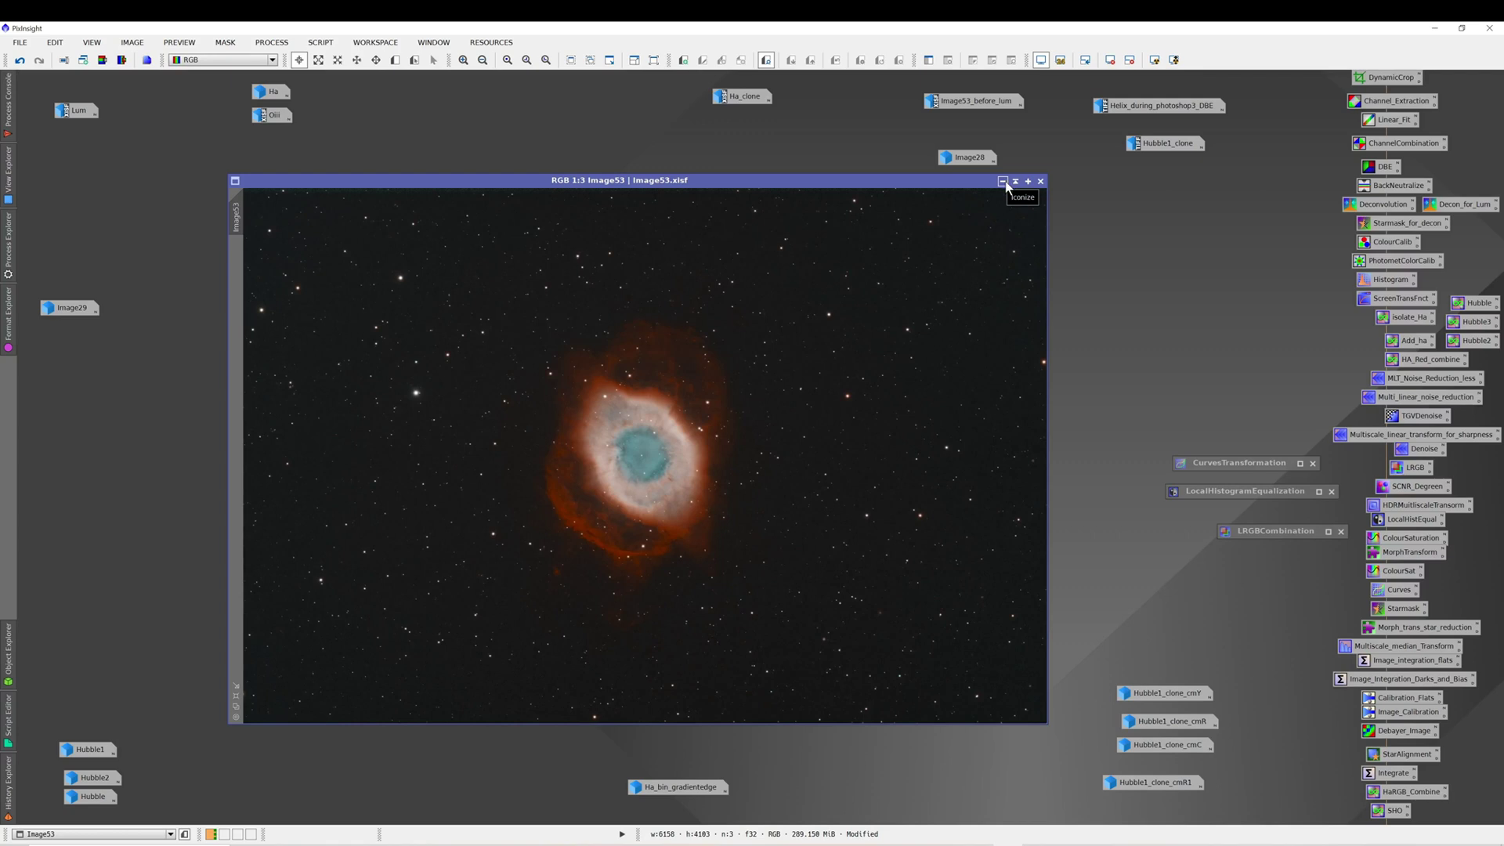
Swap Image53 for Ha_clone and toggle undo/redo to compare its local histogram equalization
click(1003, 183)
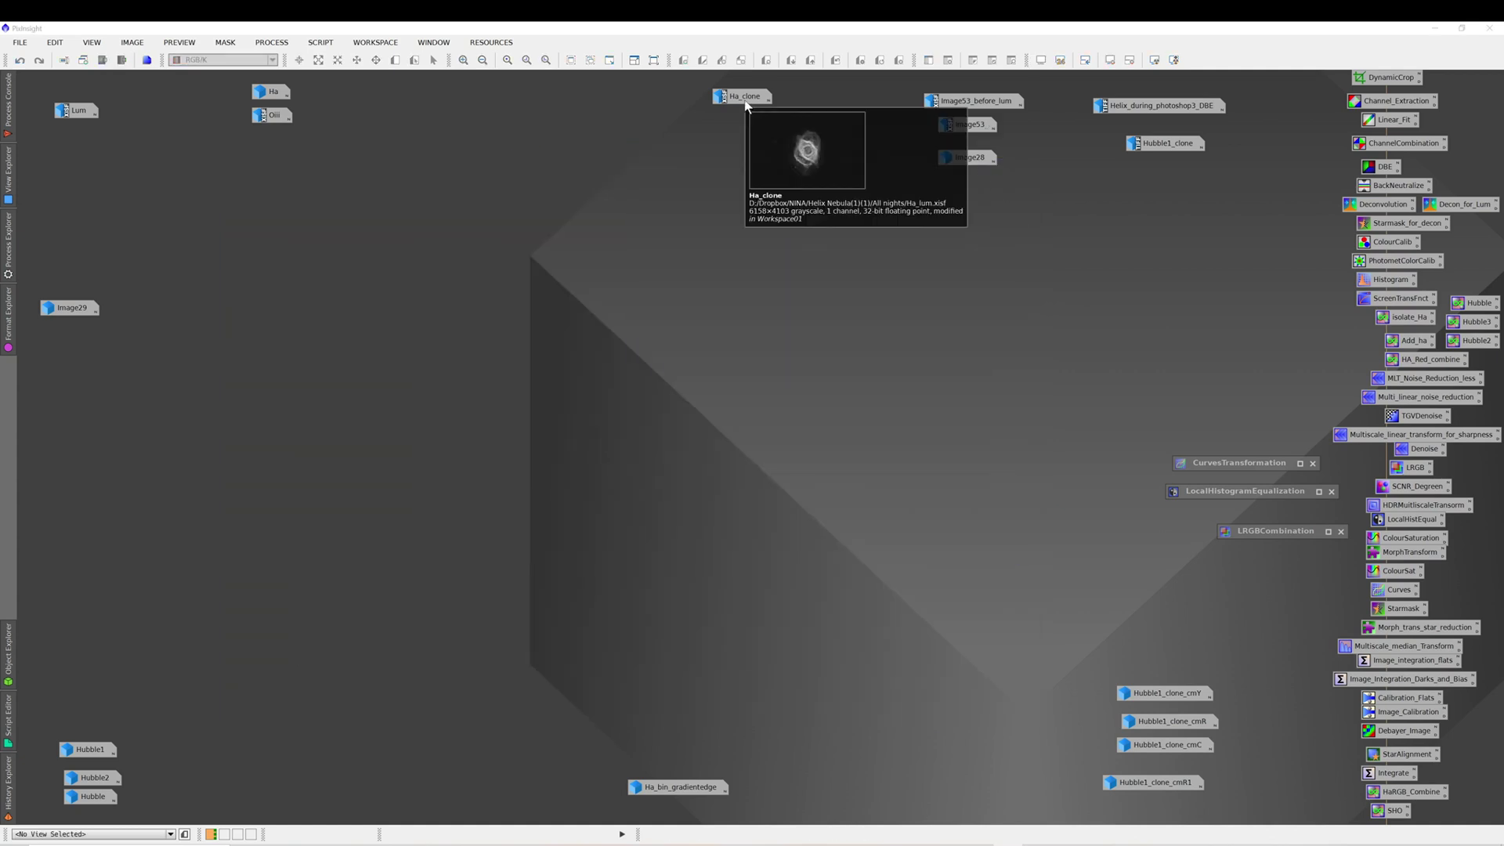
double_click(742, 97)
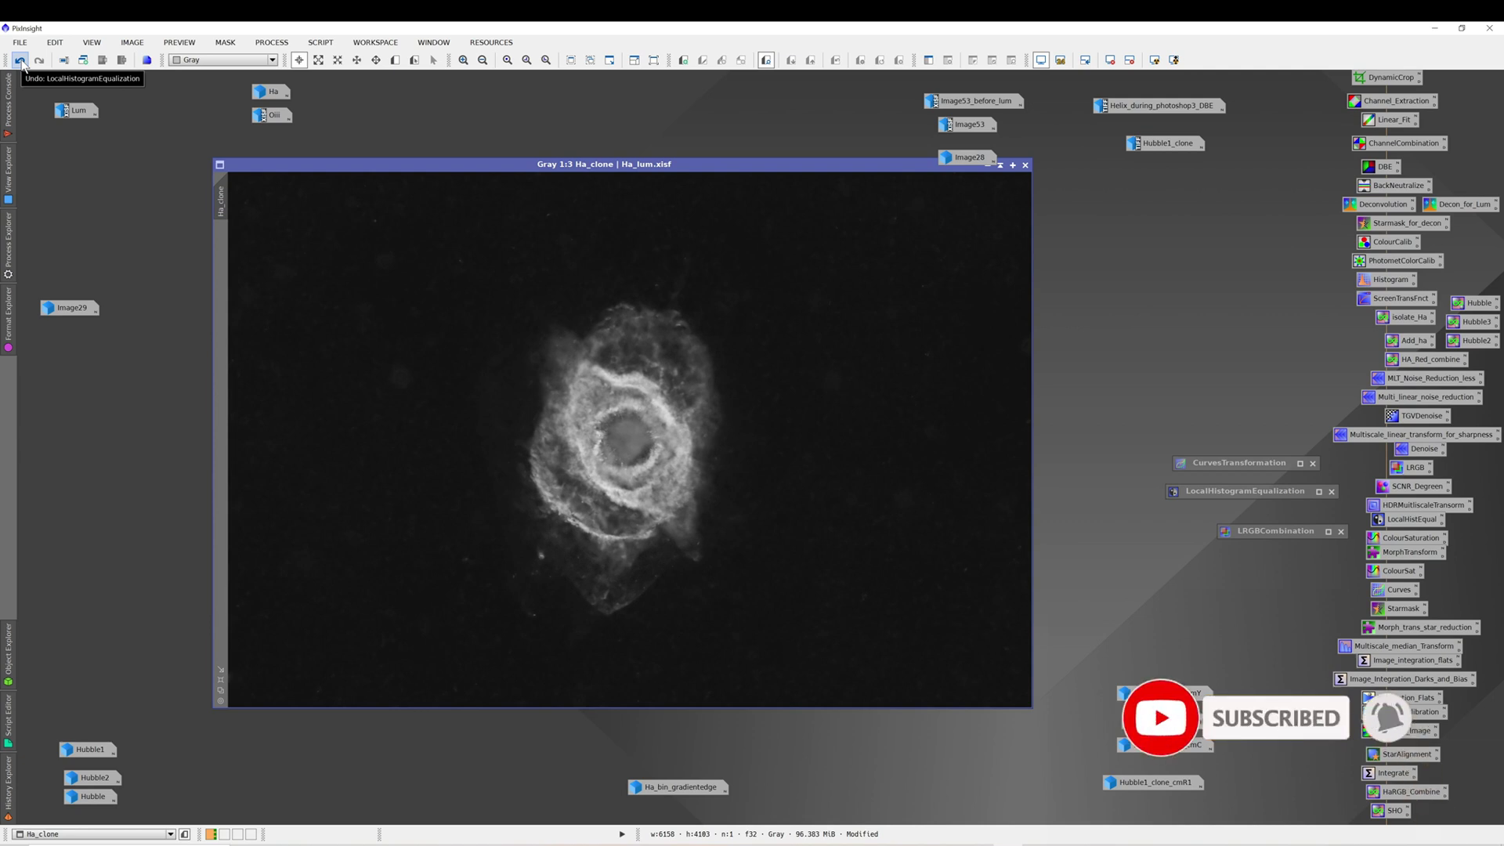
click(20, 62)
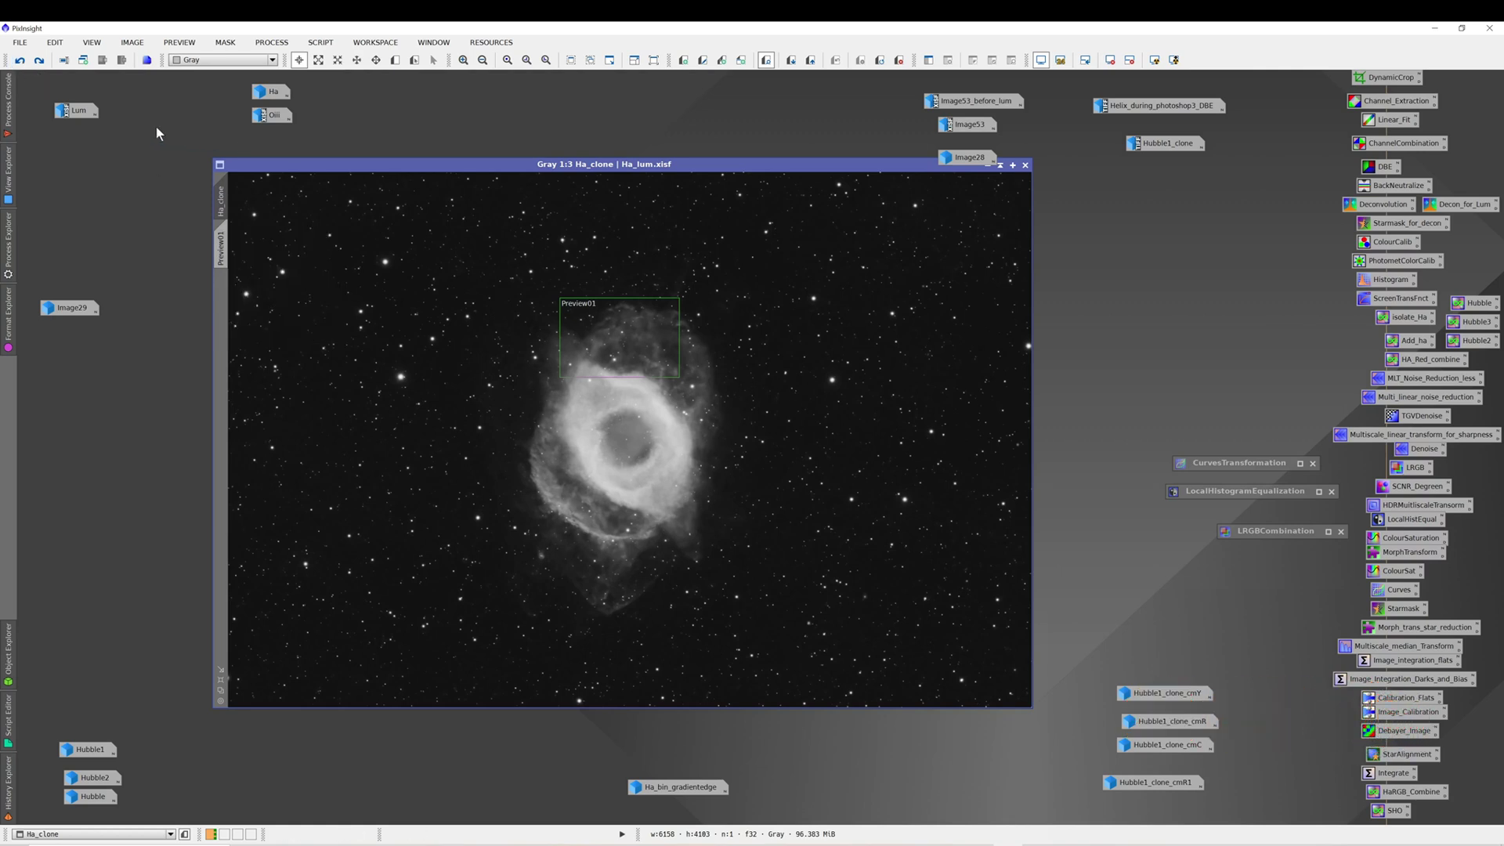
click(39, 60)
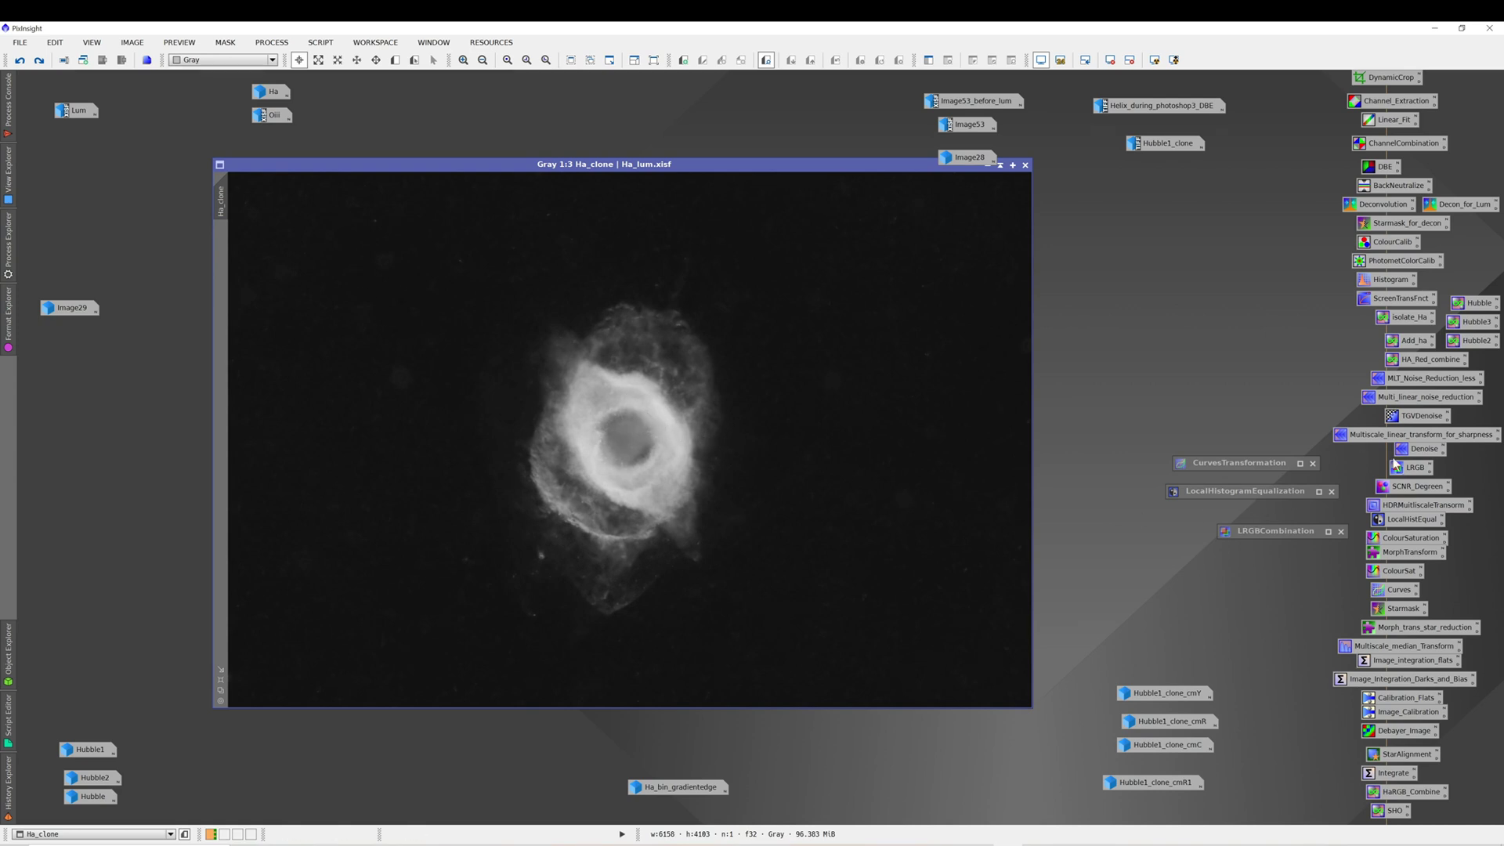
Restore the HDR multiscale transform on Ha_clone and apply local histogram equalization
double_click(1402, 505)
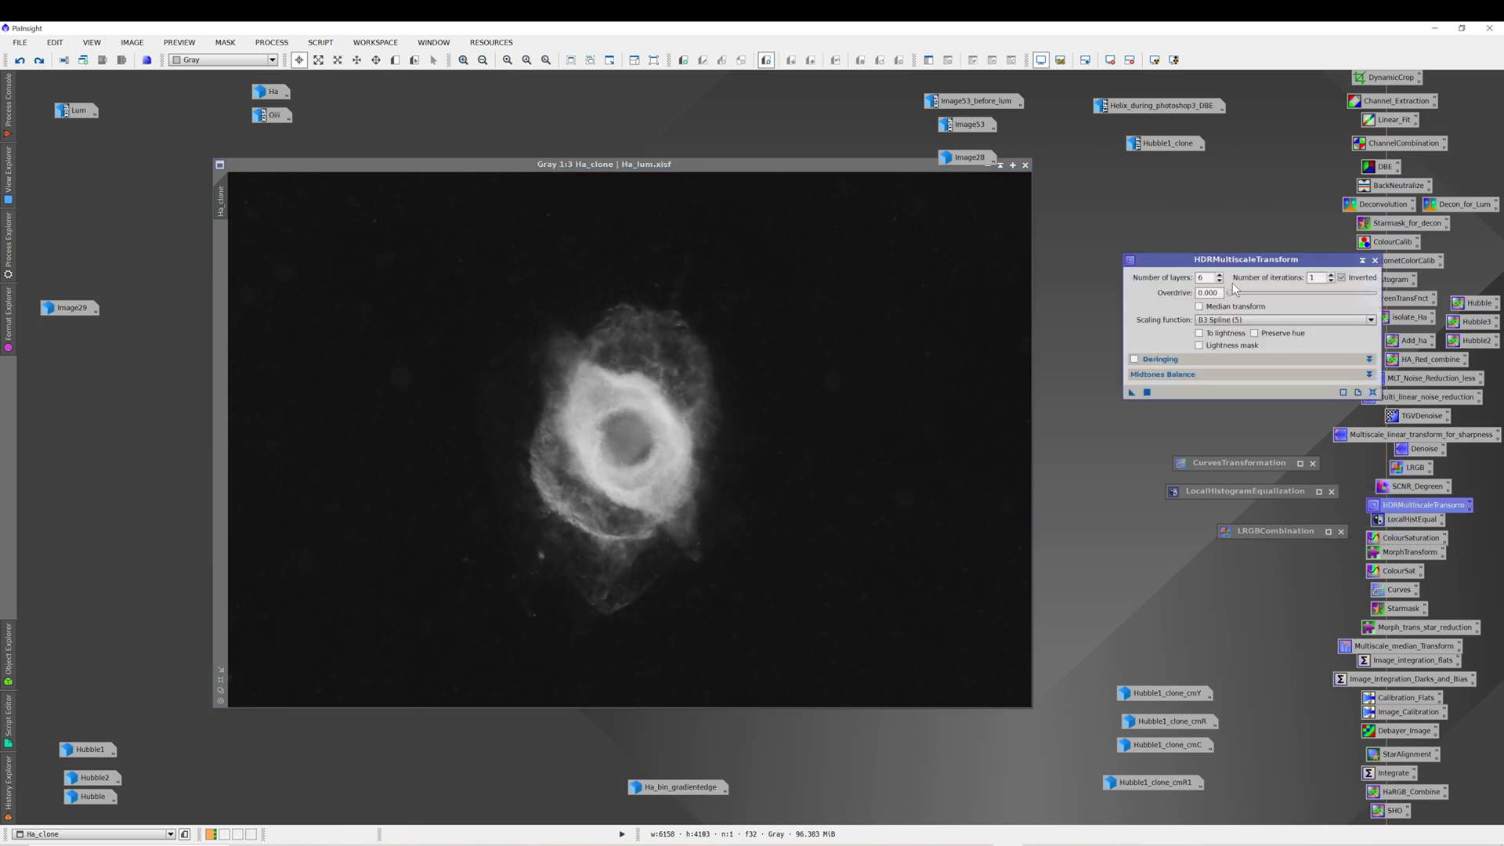
click(39, 61)
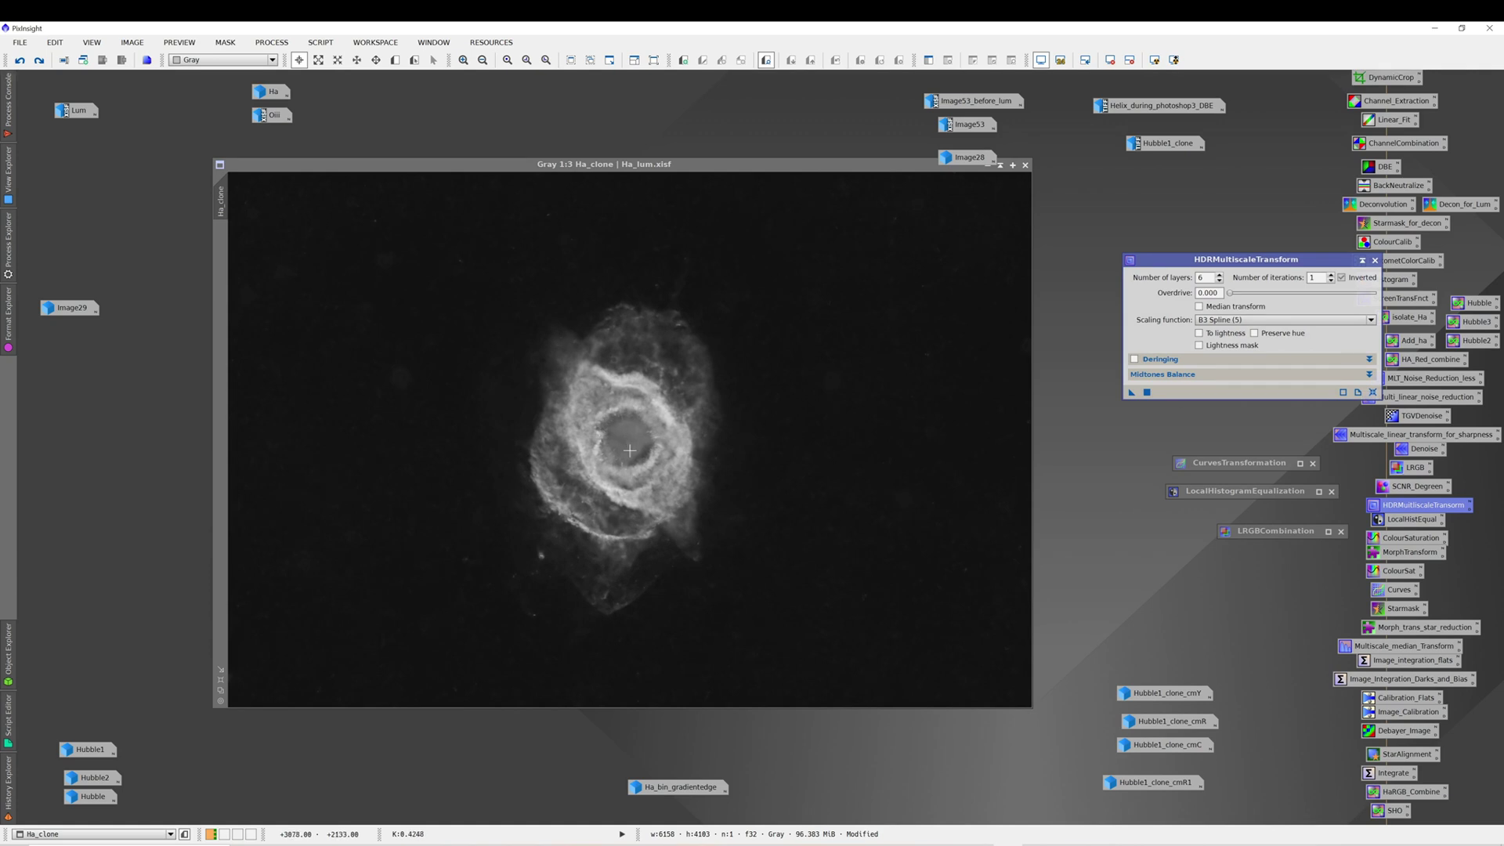
double_click(1412, 520)
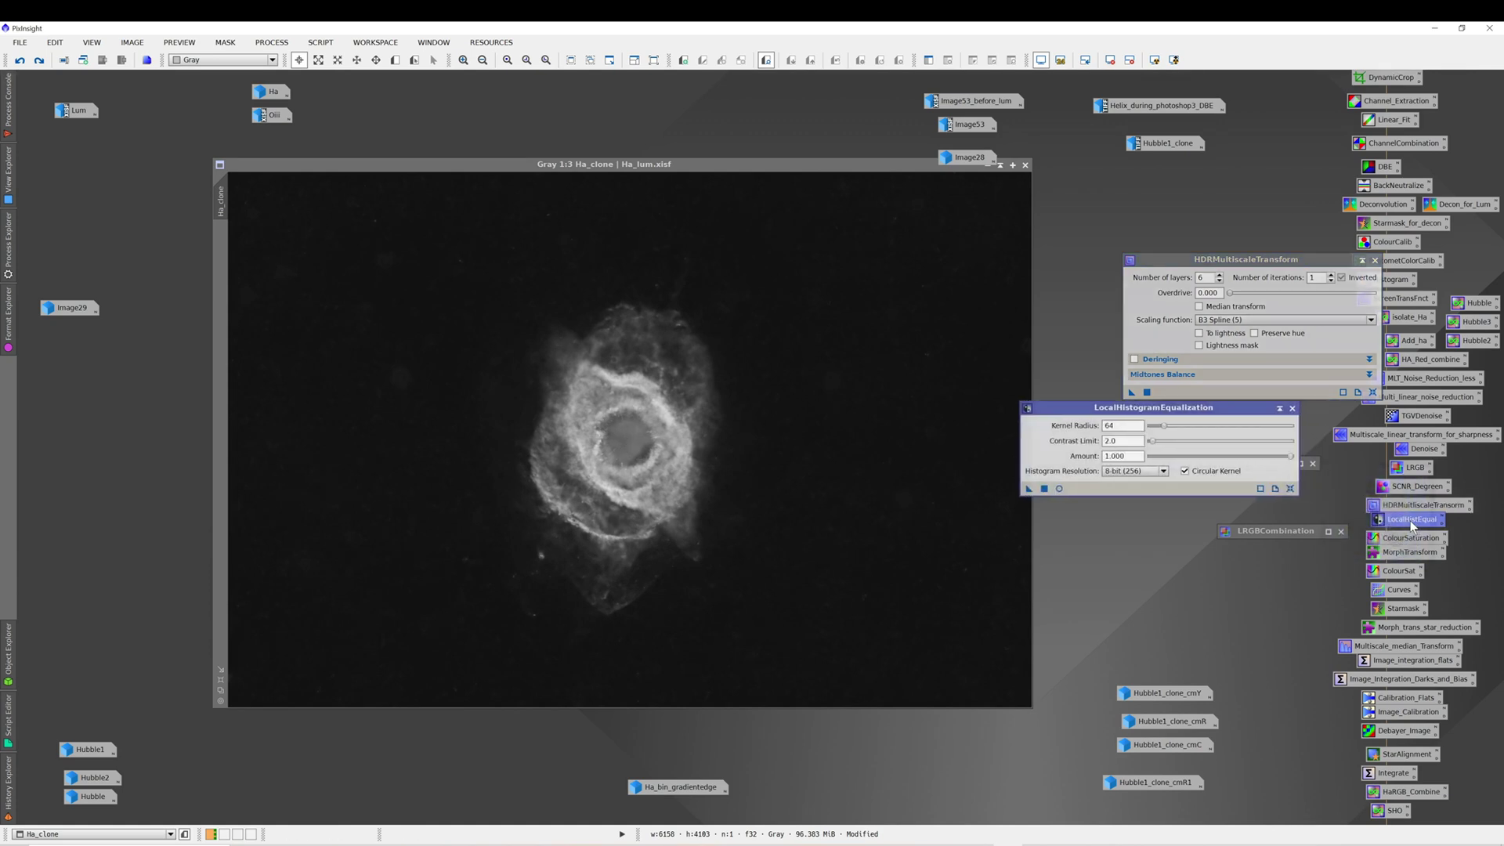
drag(1142, 408, 1206, 393)
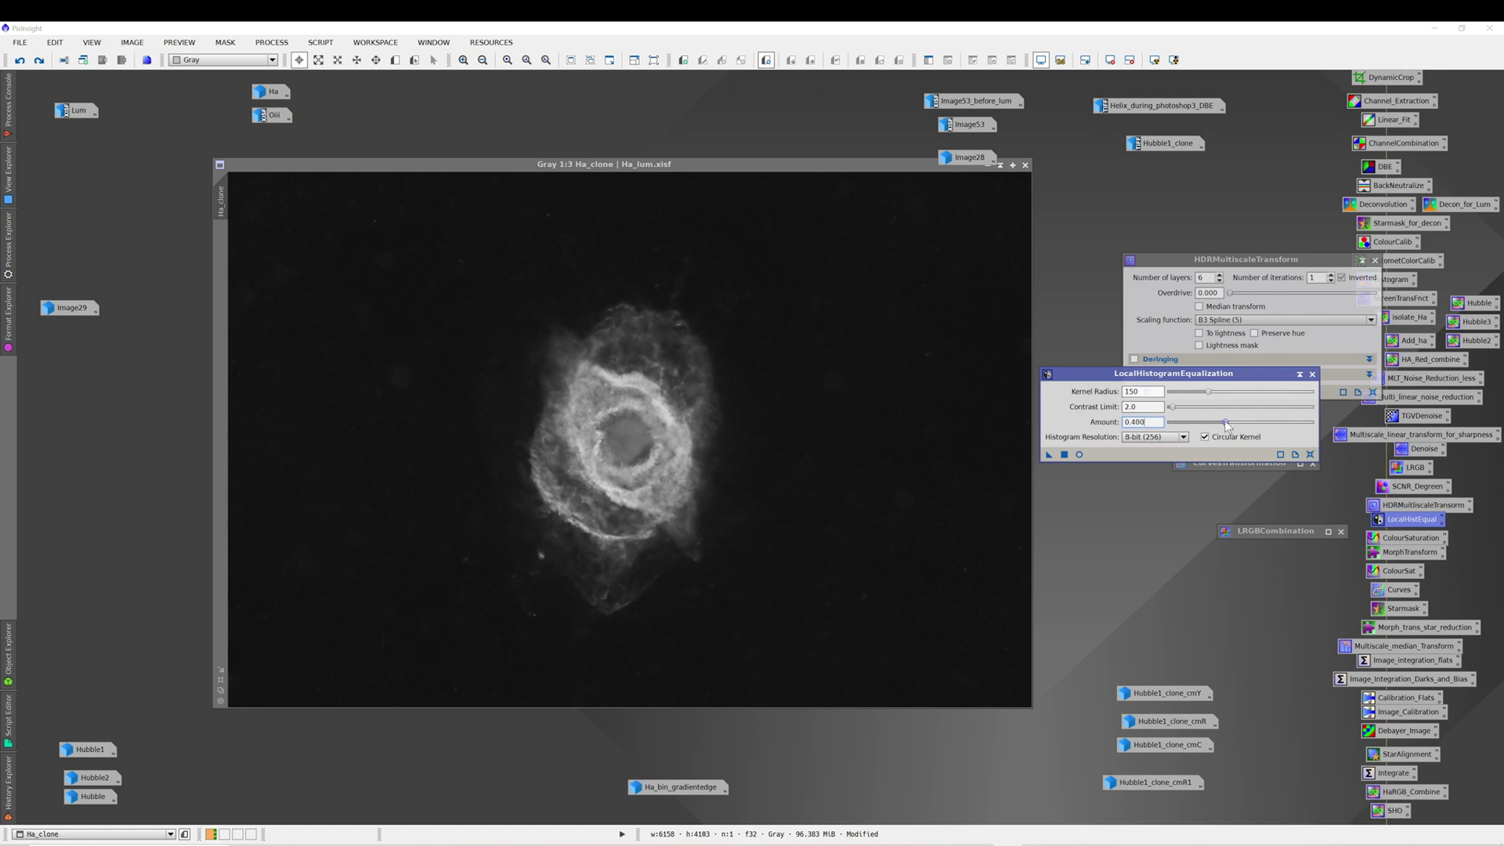
drag(1049, 456, 744, 448)
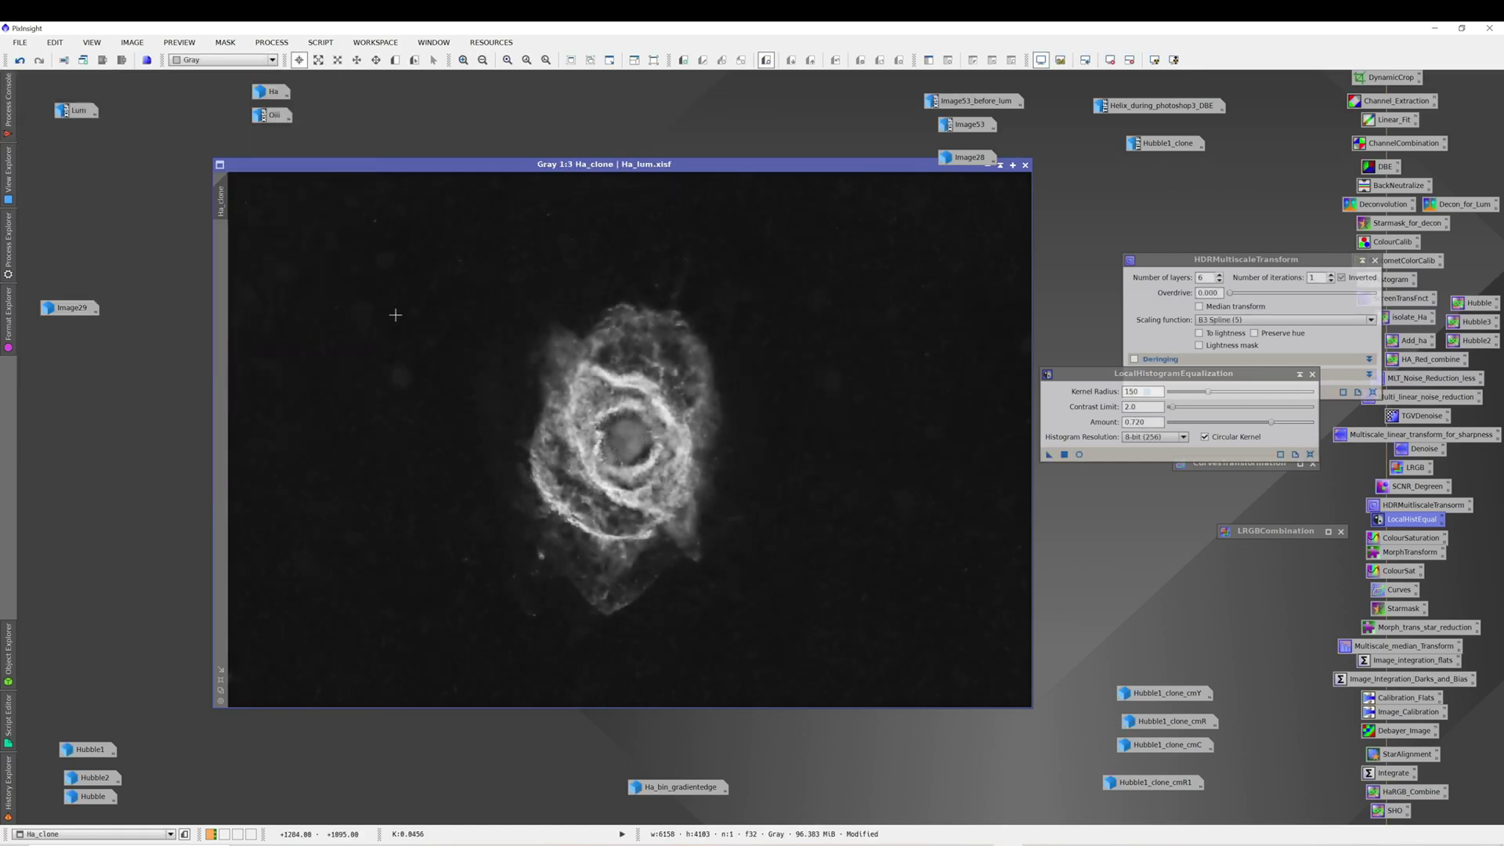
Undo the too-strong equalization and reapply it with Amount lowered to 0.220
click(20, 61)
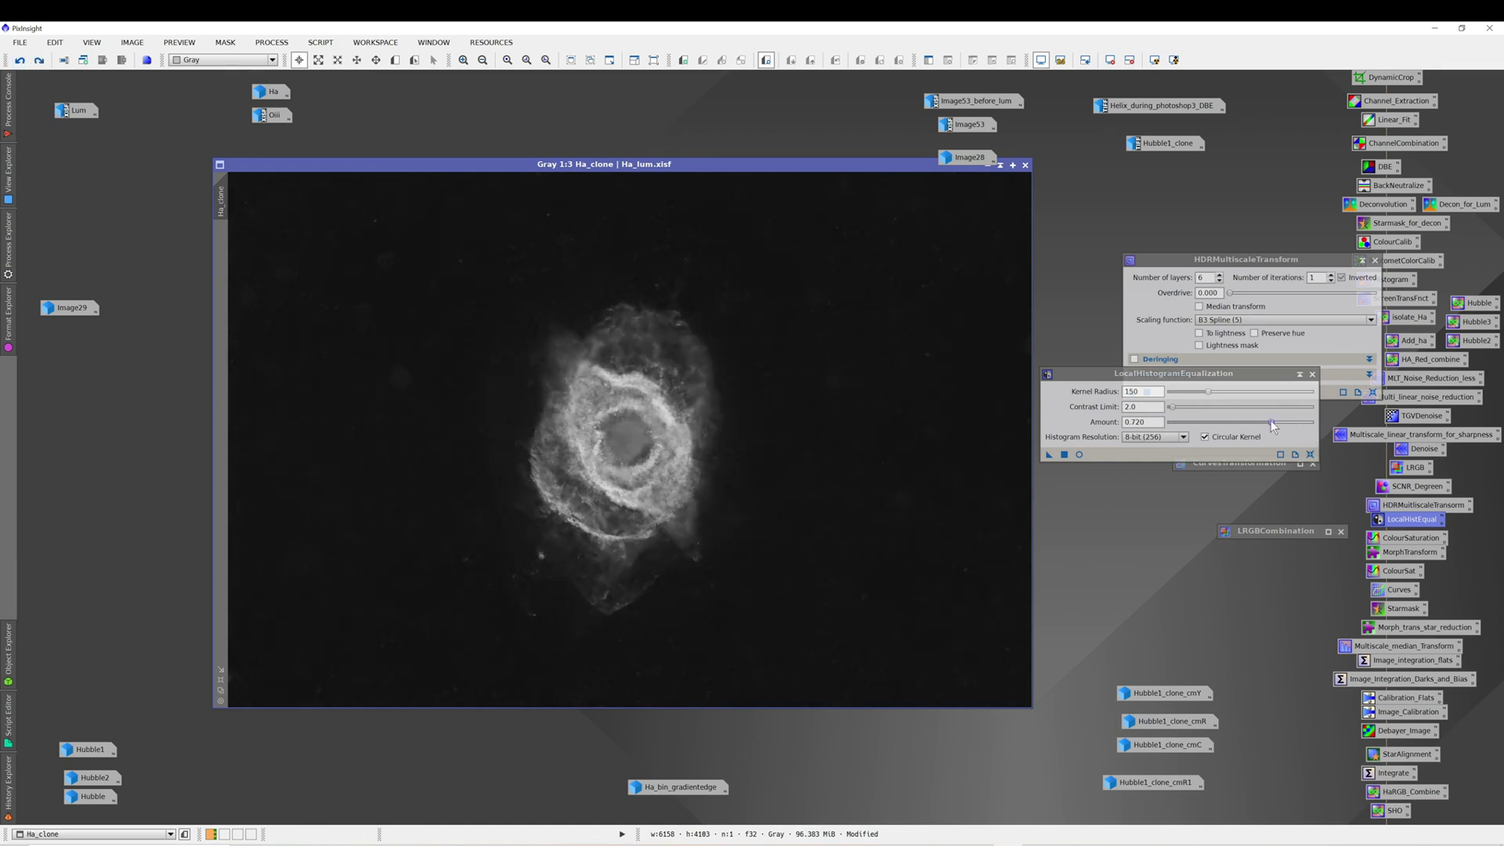
drag(1269, 422, 1201, 423)
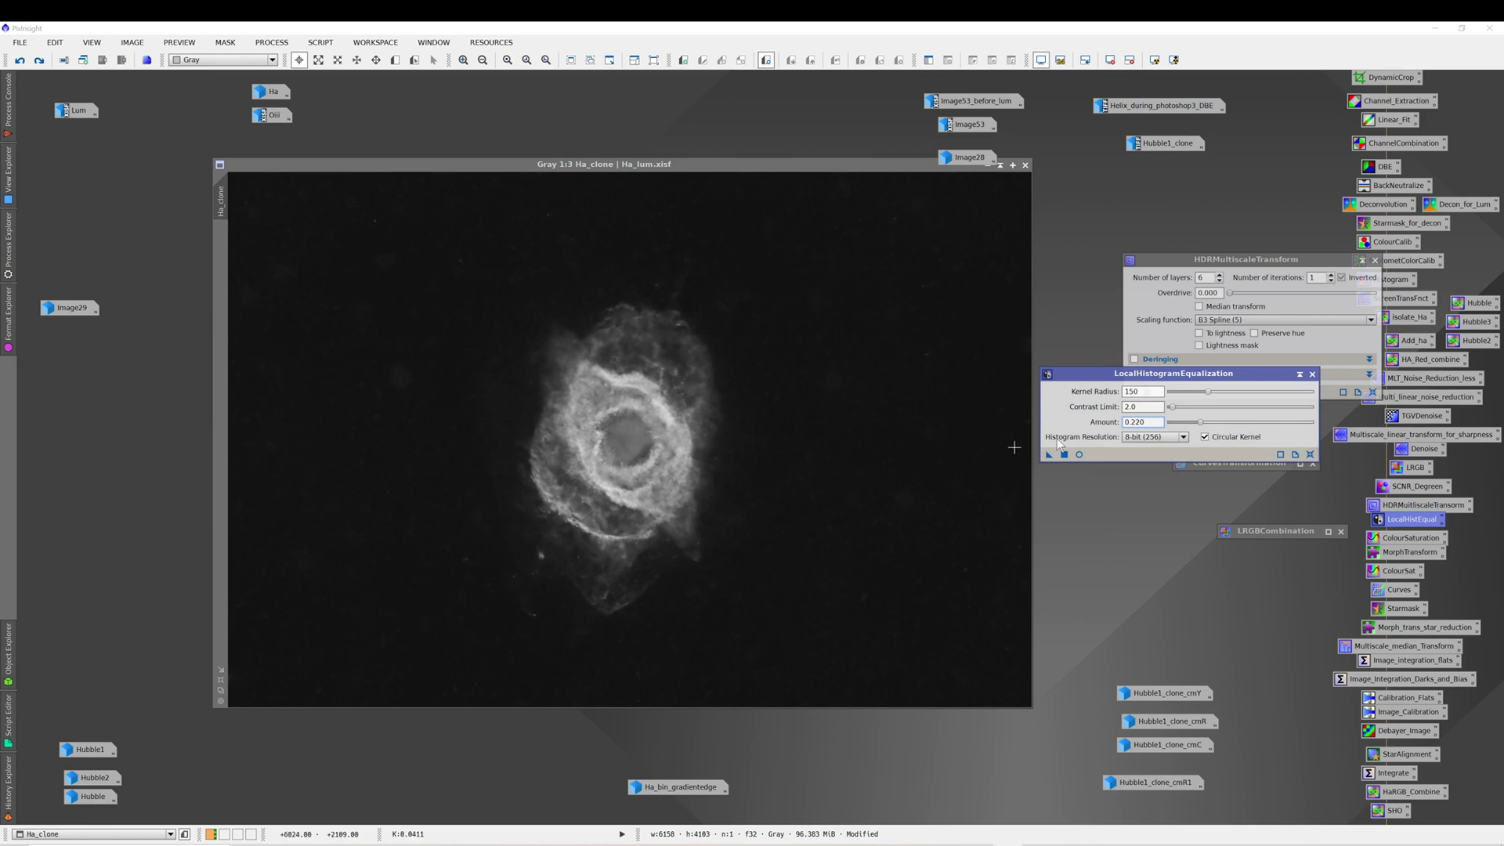
drag(1050, 454, 739, 442)
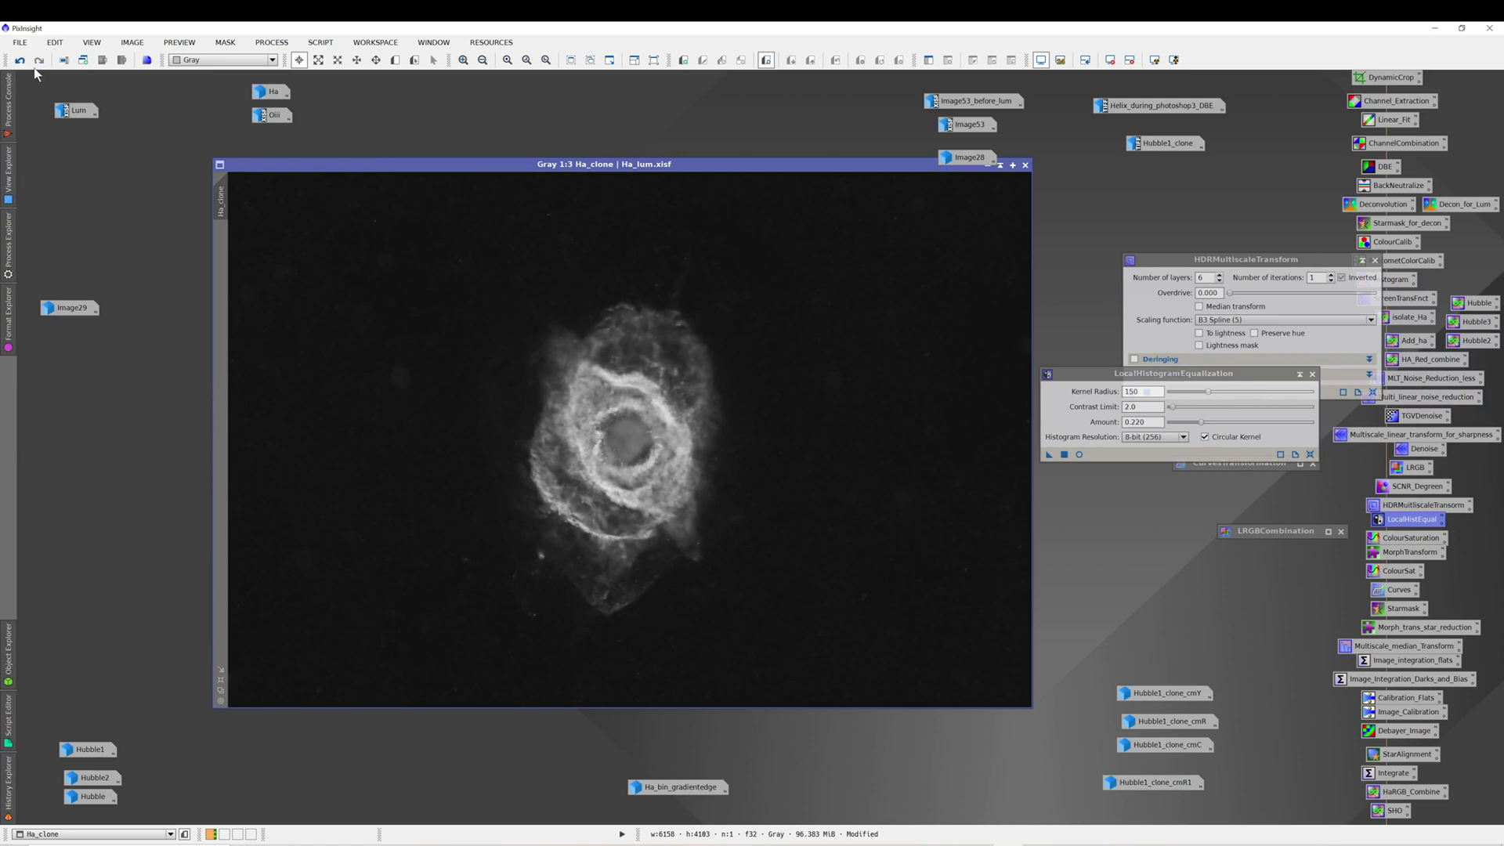
Compare Ha_clone with and without the gentler equalization, then iconify its window
click(19, 61)
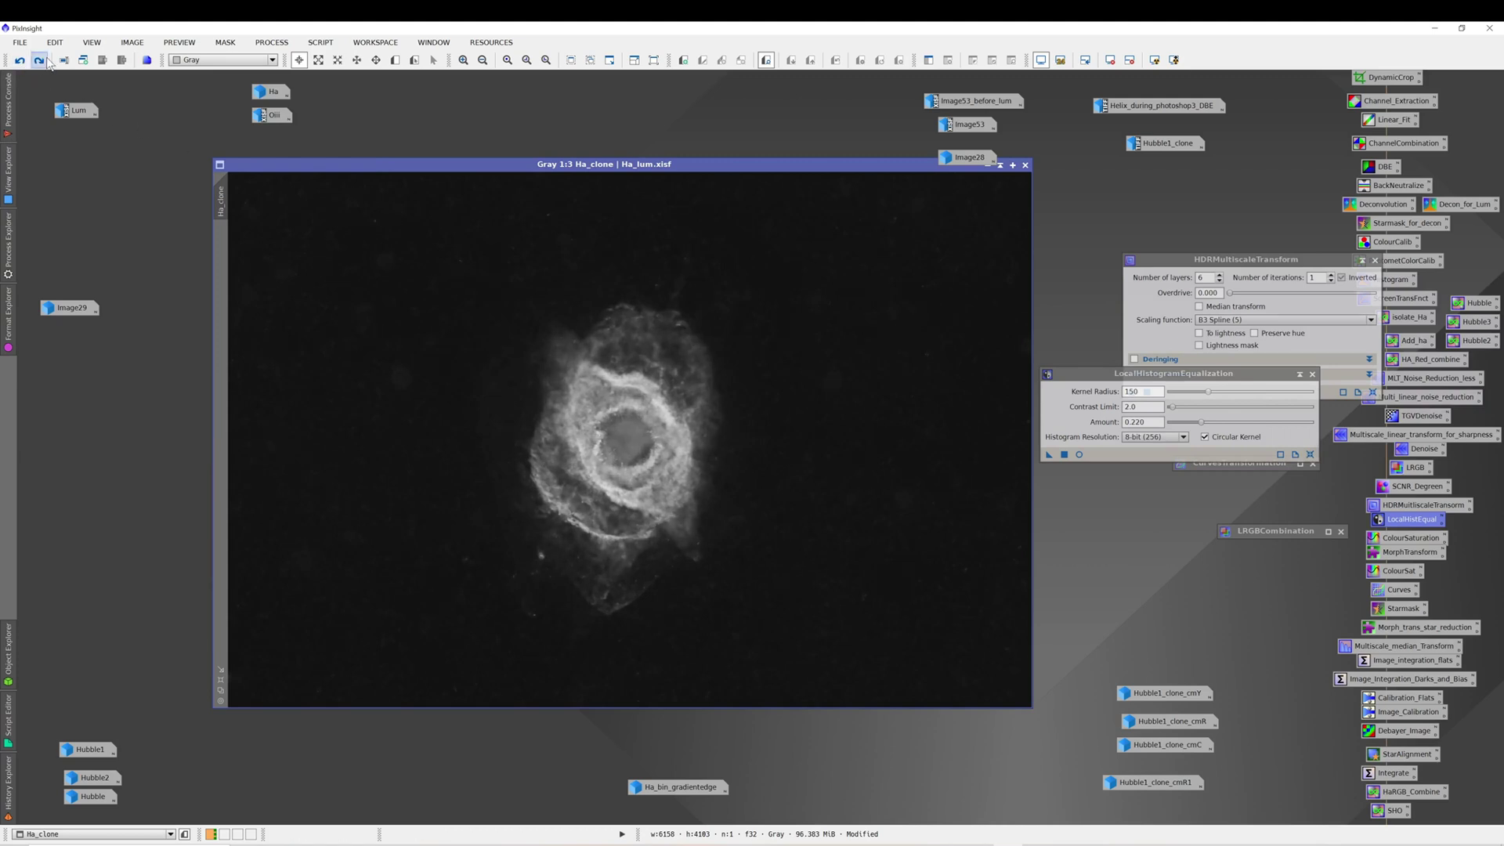
click(40, 61)
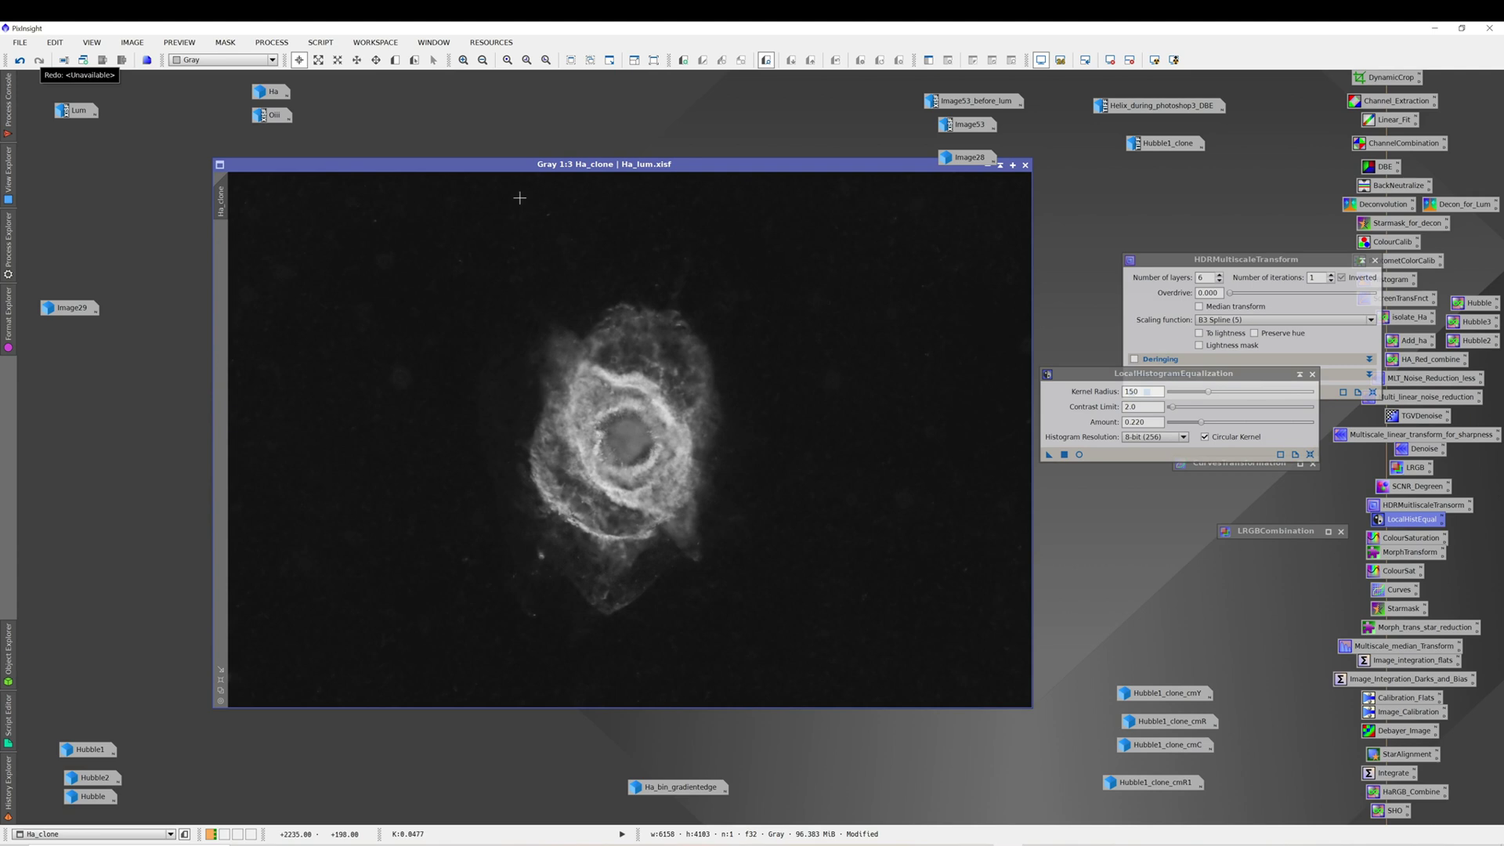
drag(868, 170, 819, 183)
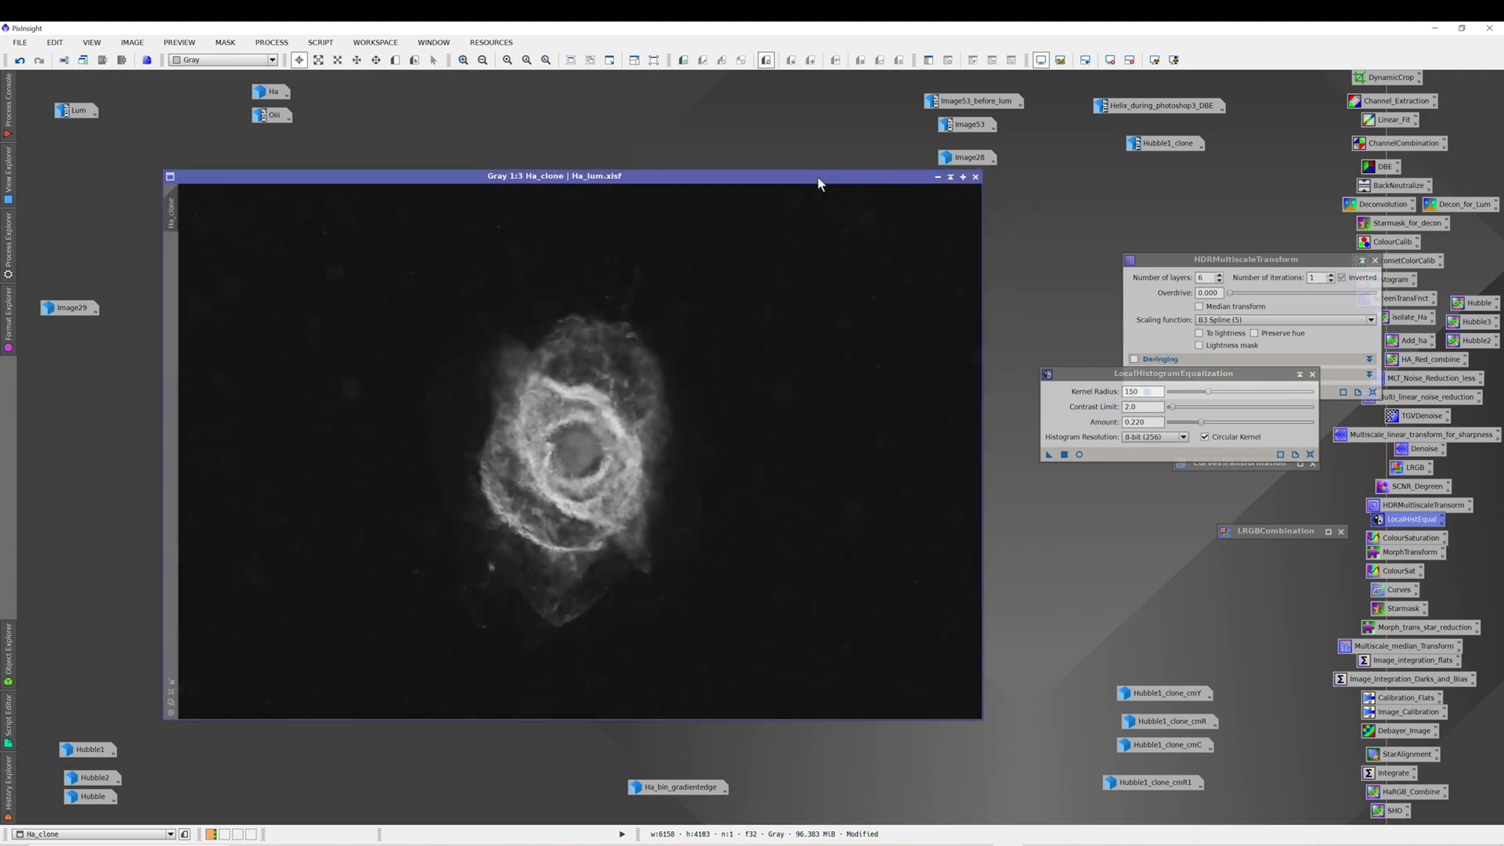
click(938, 178)
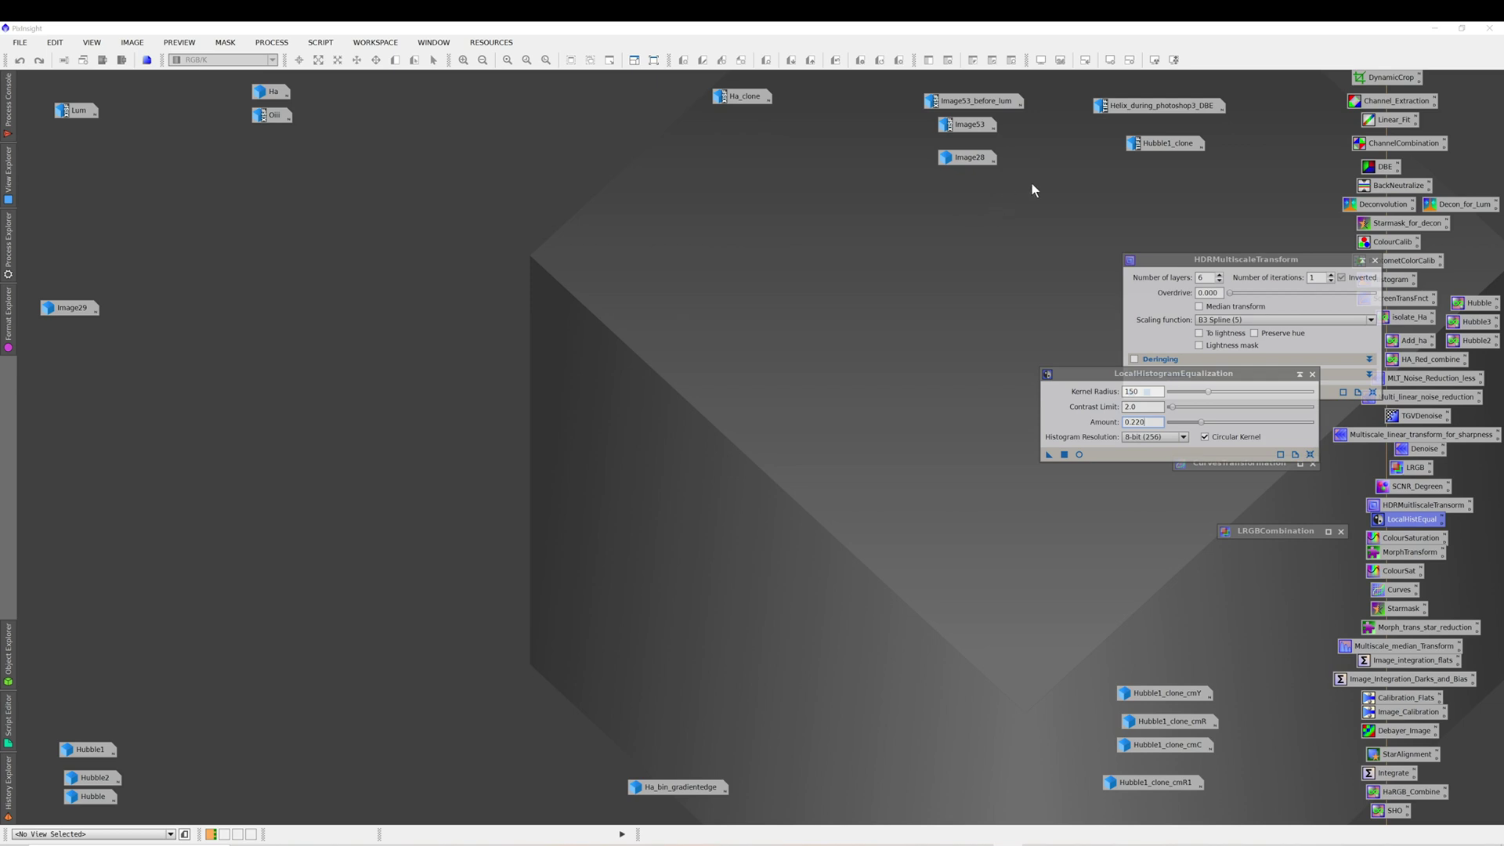
Iconify Hubble1_clone, then open and position the Helix_during_photoshop3_DBE image
double_click(1155, 141)
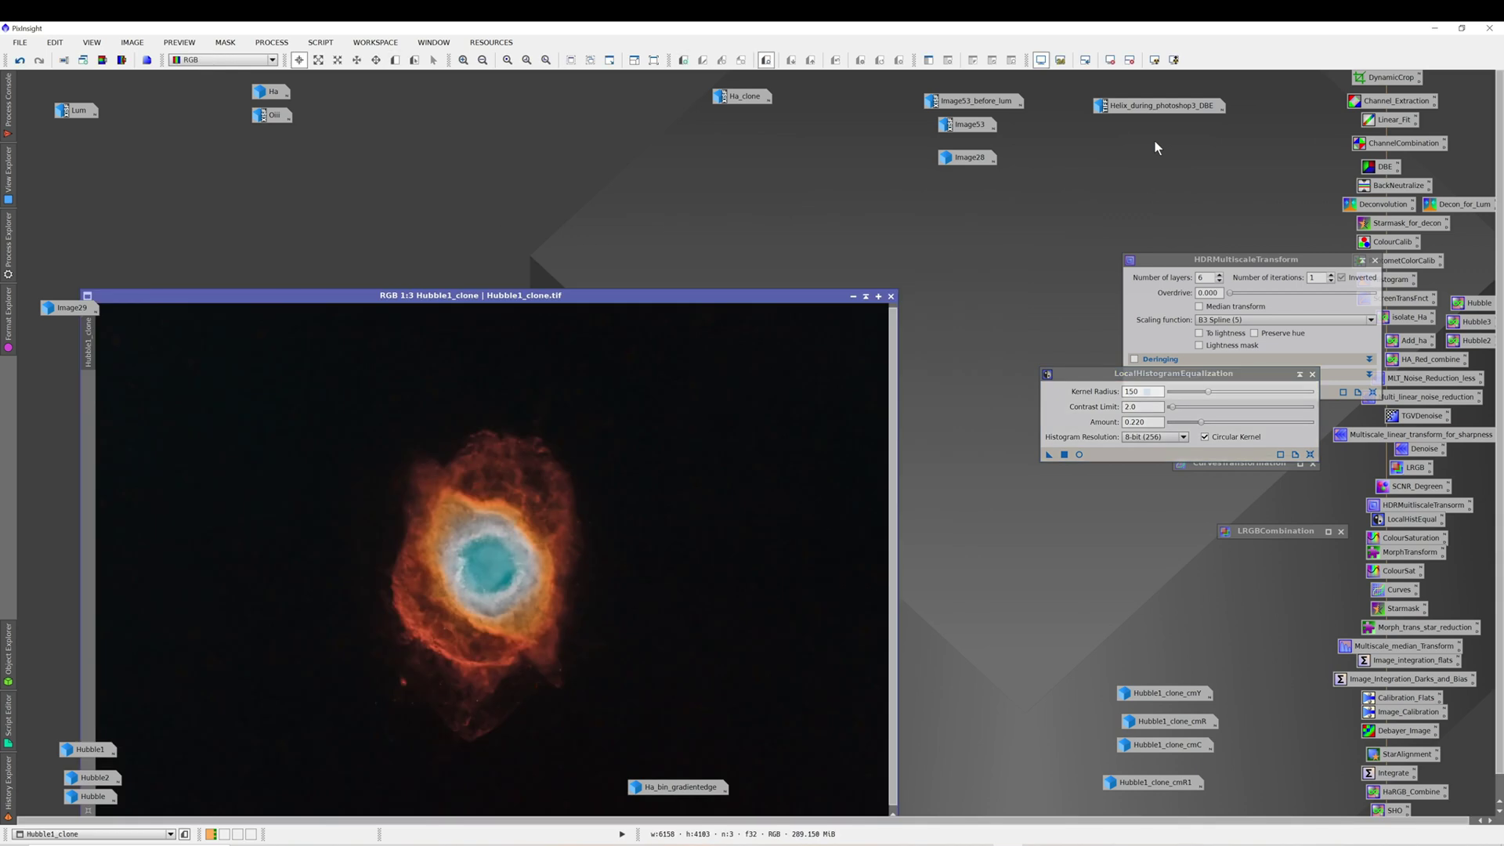
click(865, 297)
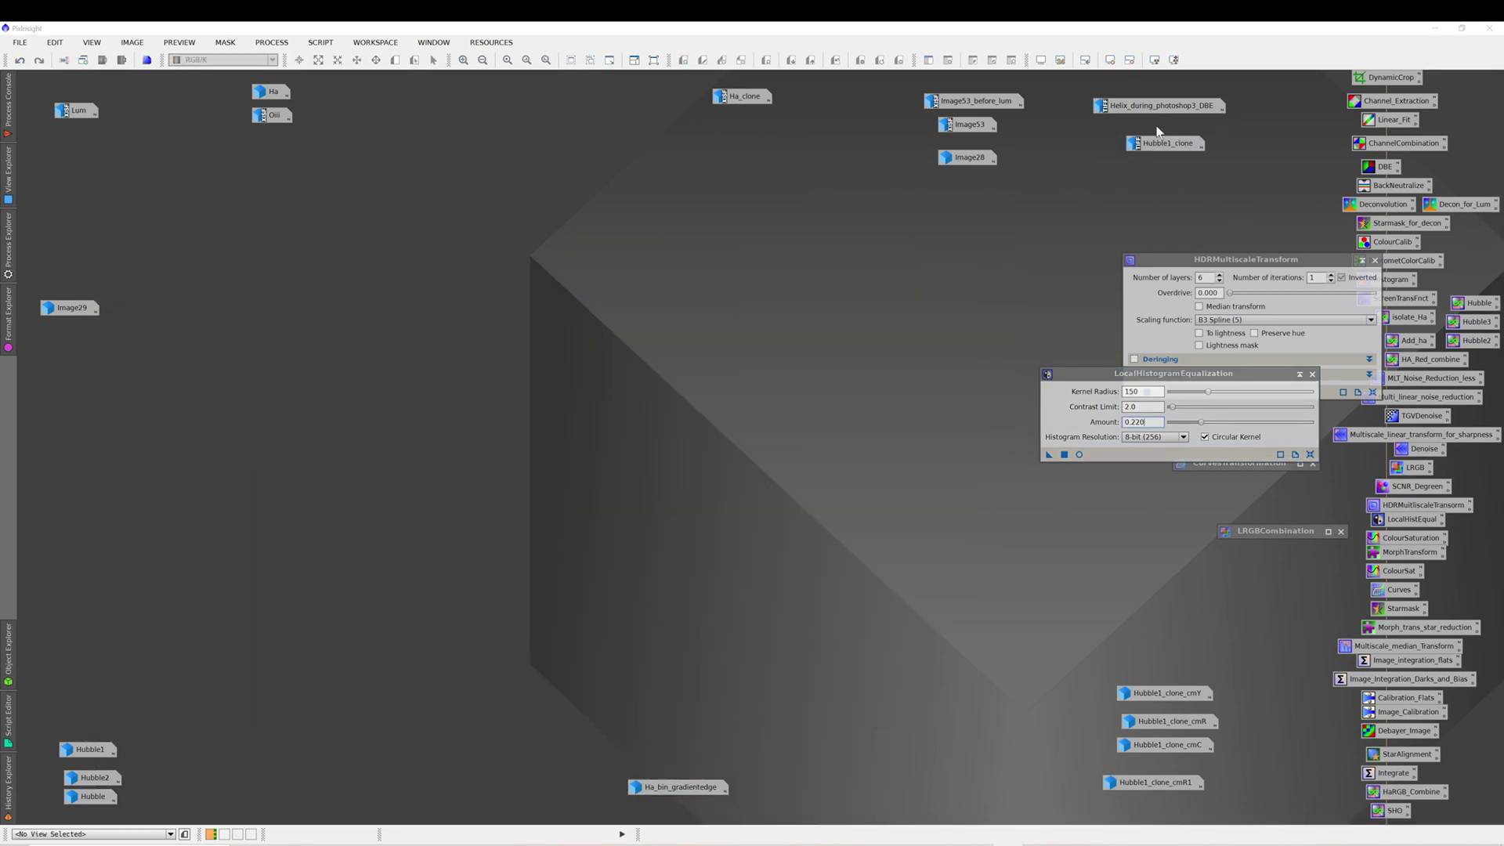
double_click(1158, 105)
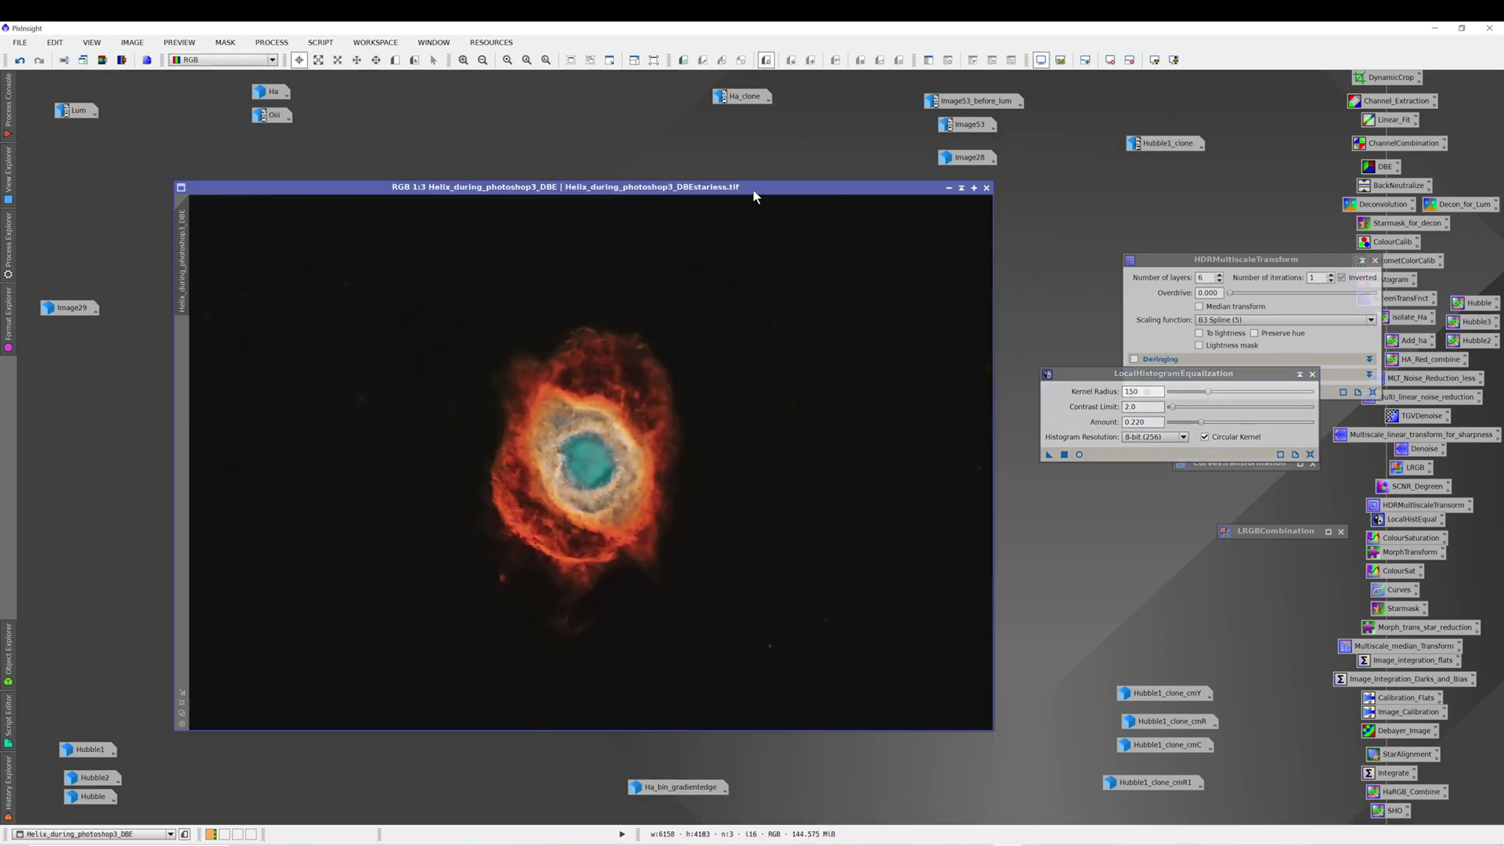
drag(753, 196, 827, 187)
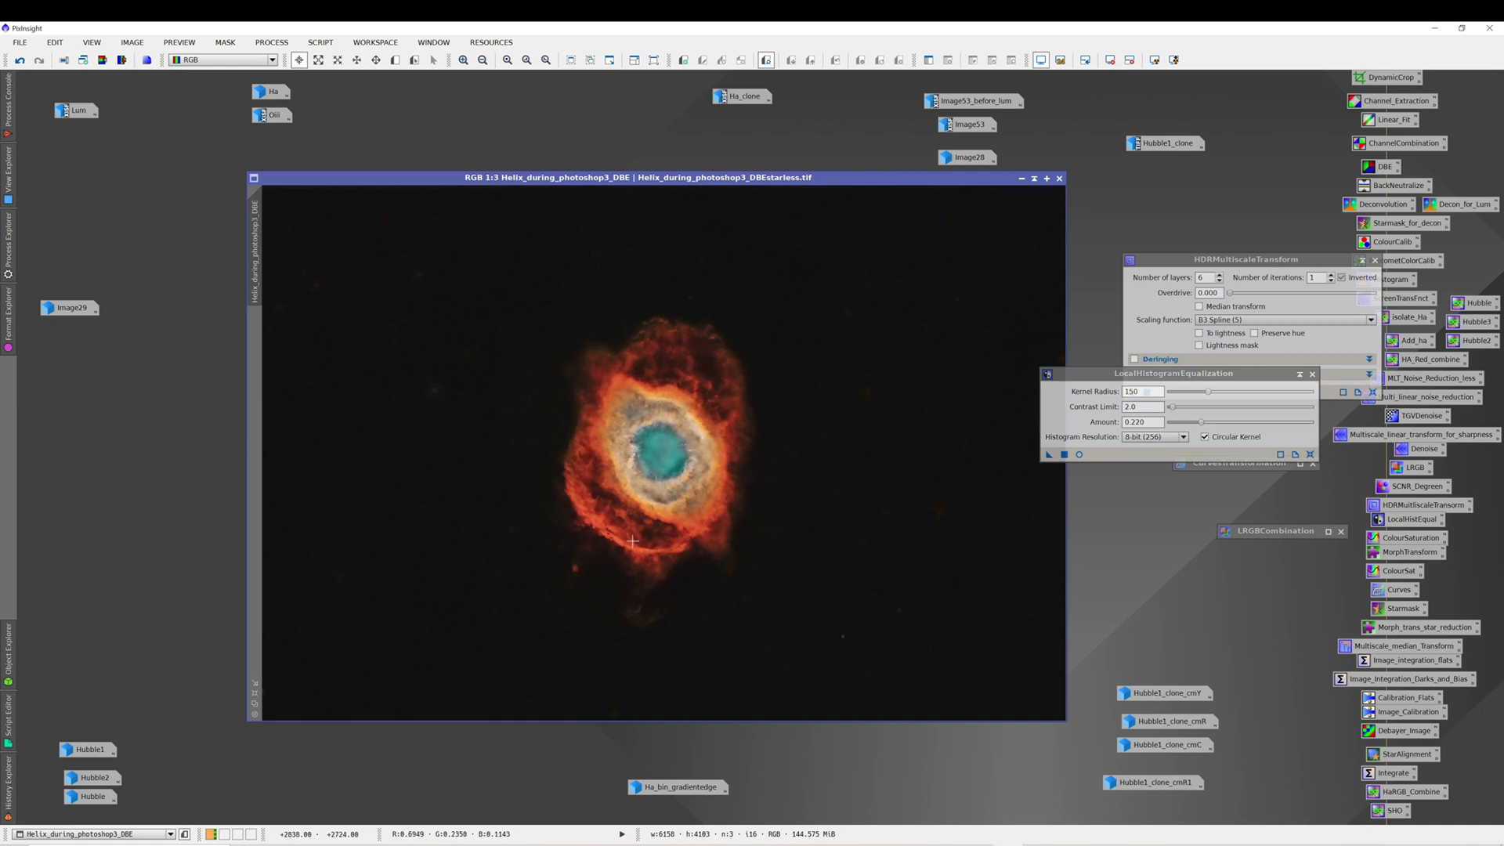